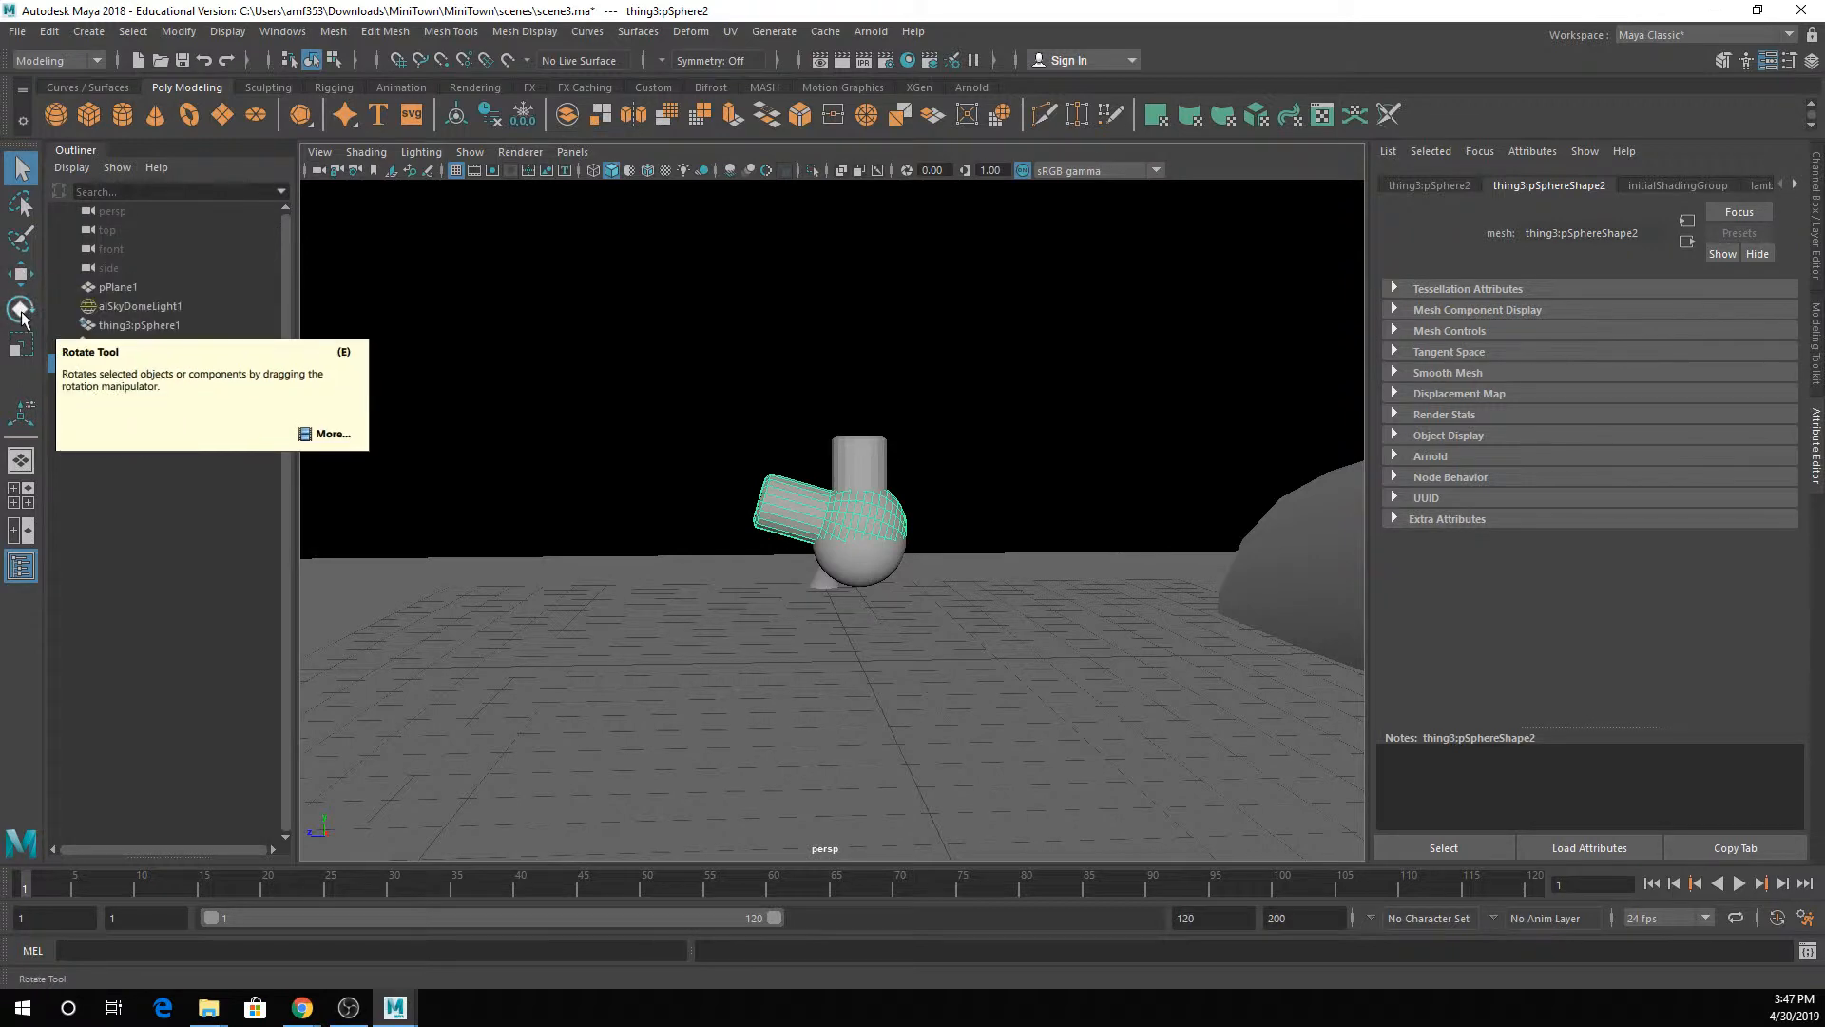
# - Activate the Move tool and open its tool settings beside the model
pyautogui.click(20, 275)
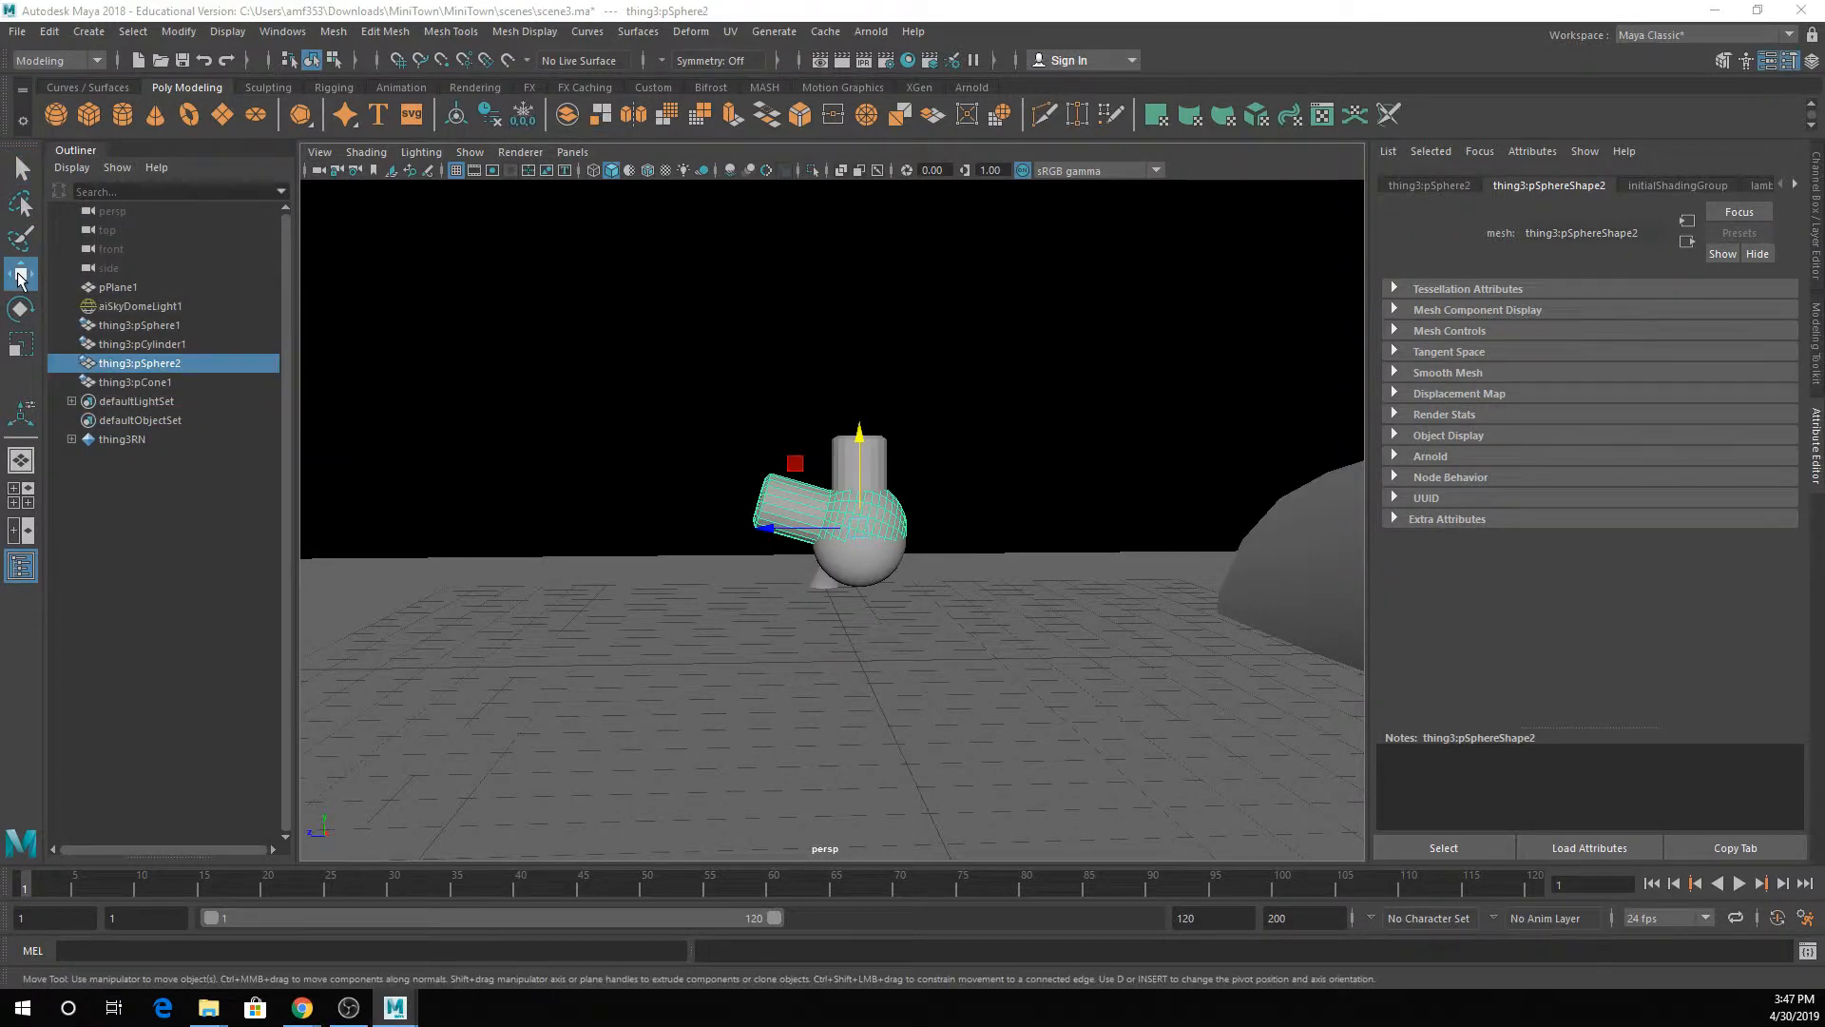
pyautogui.moveTo(860, 137); pyautogui.dragTo(1270, 133)
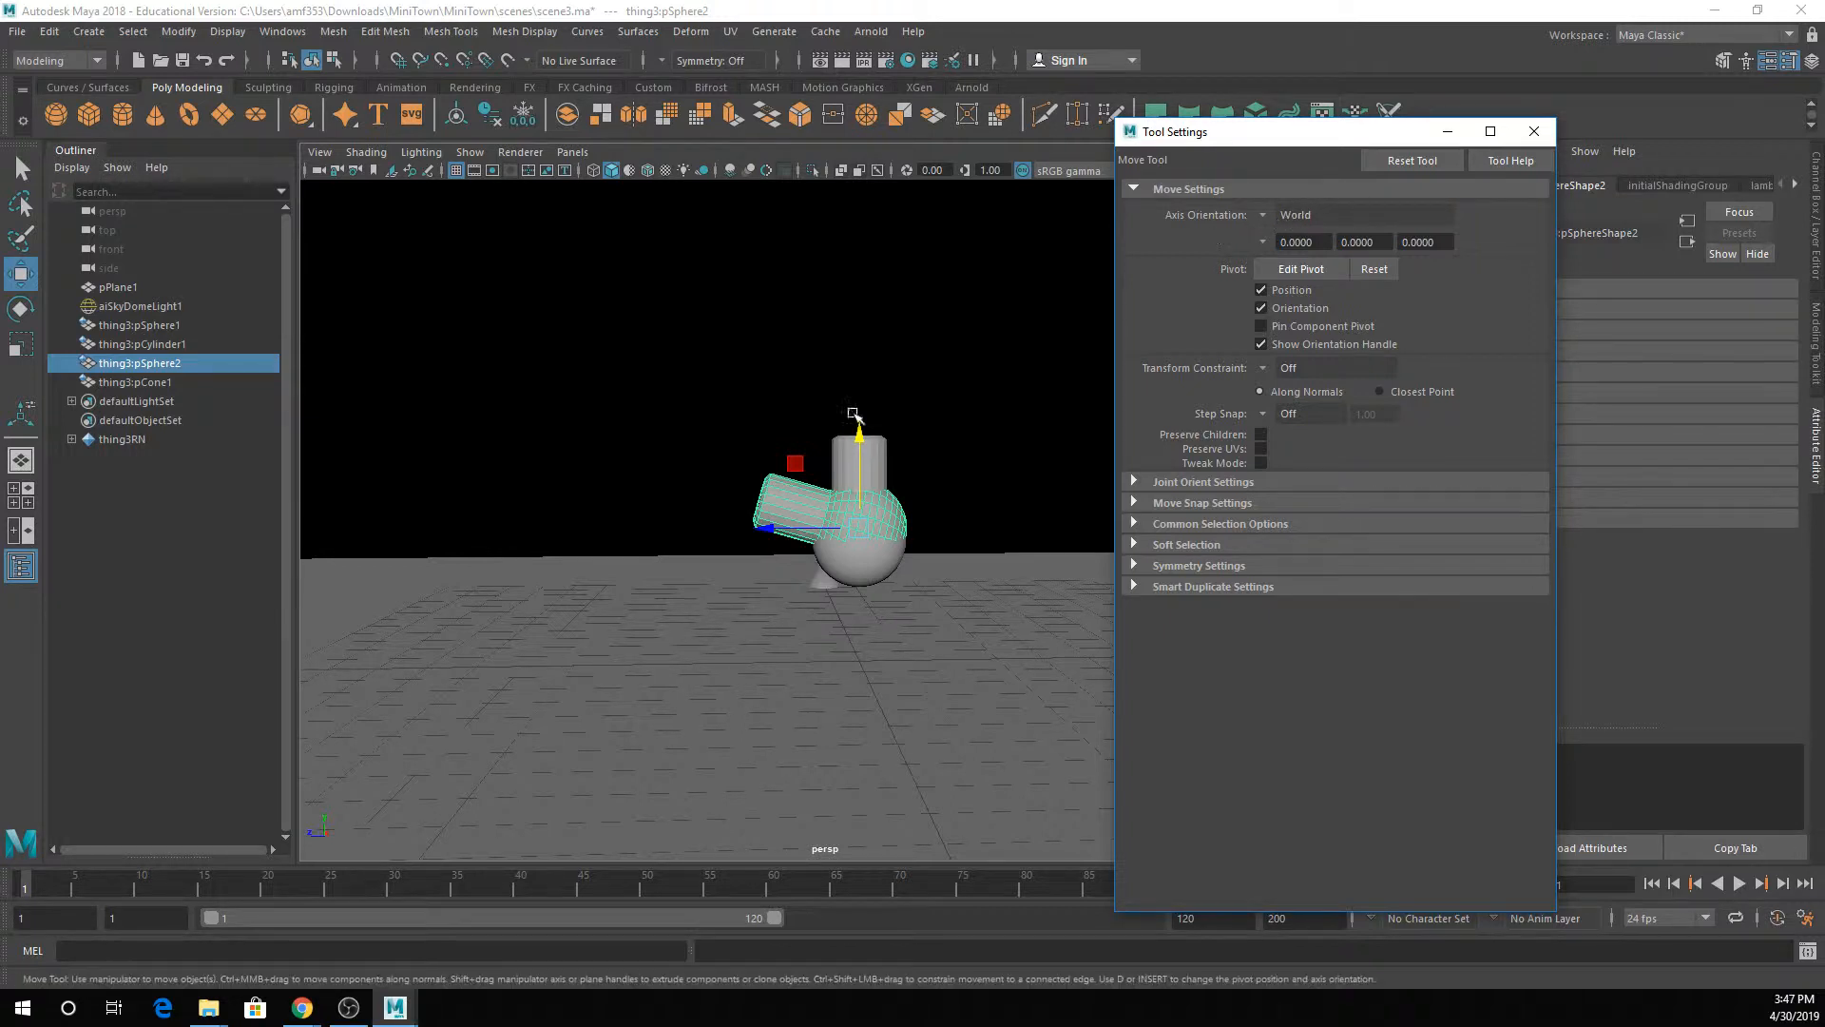
# - Try moving thing3:pSphere2 up along world Y and sideways along world Z, undoing each move
pyautogui.moveTo(860, 445); pyautogui.dragTo(857, 308)
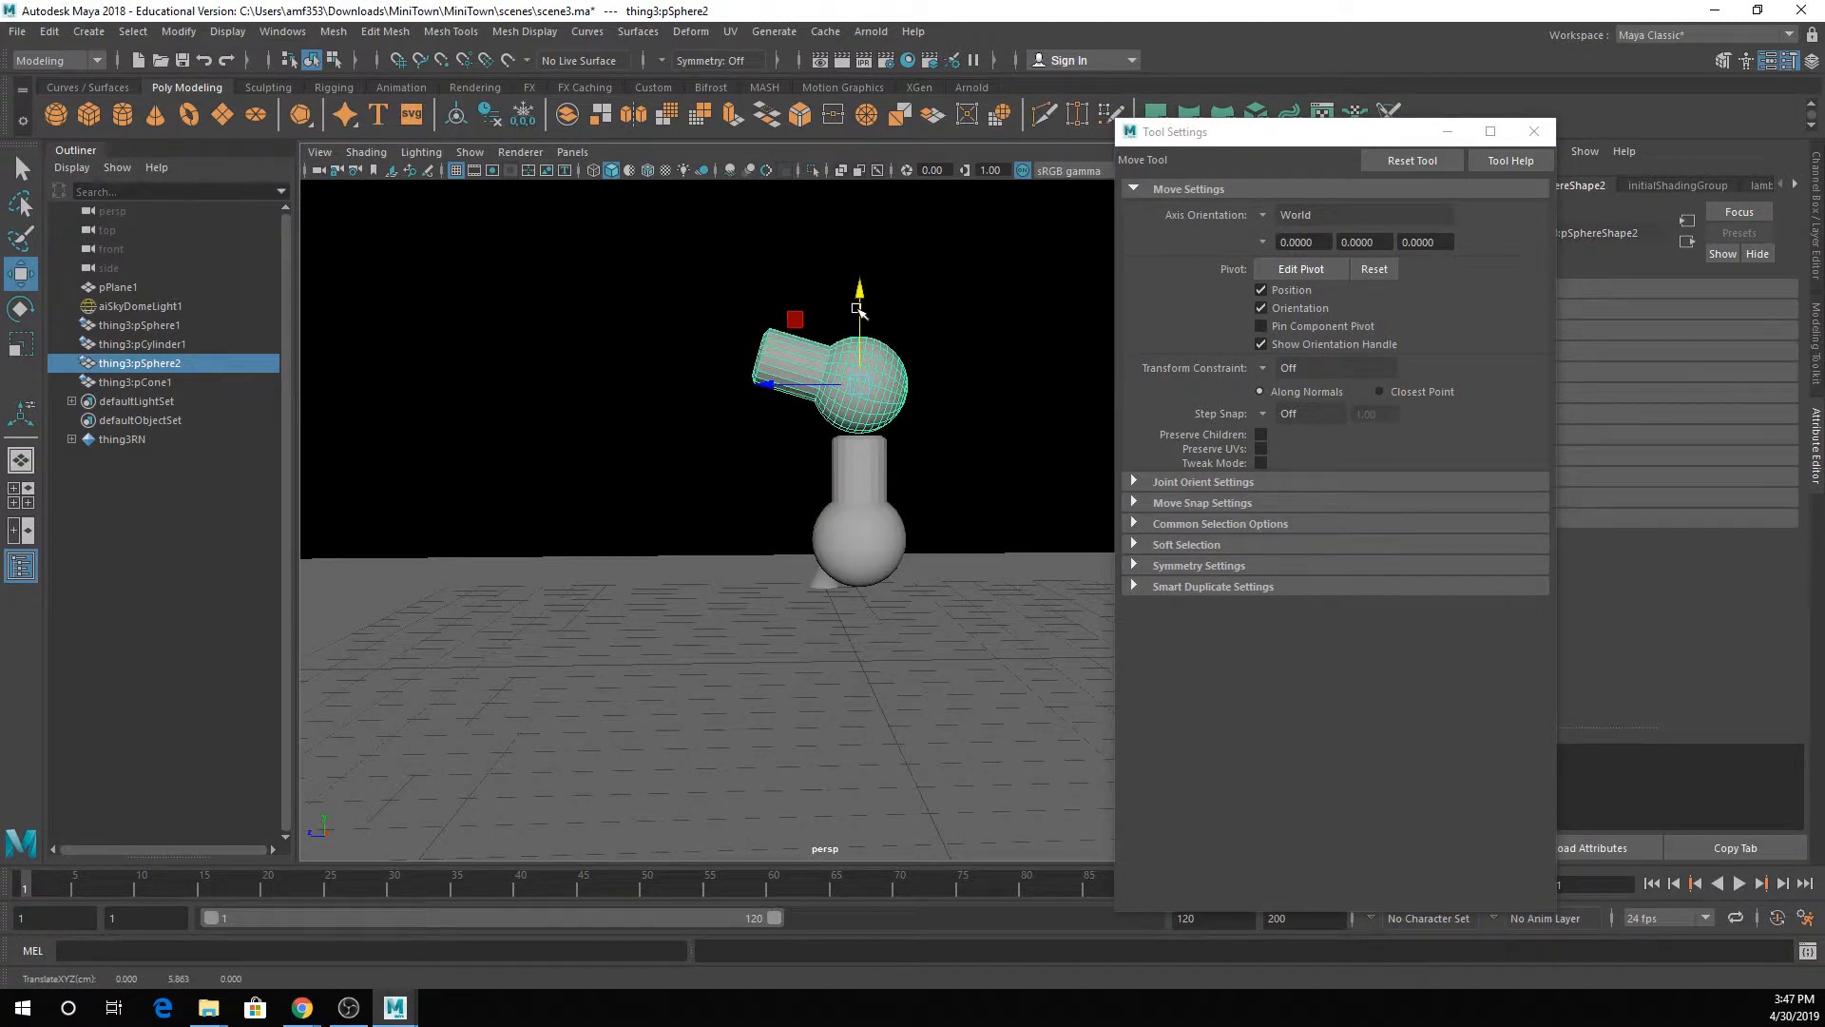
pyautogui.hotkey('ctrl', 'z')
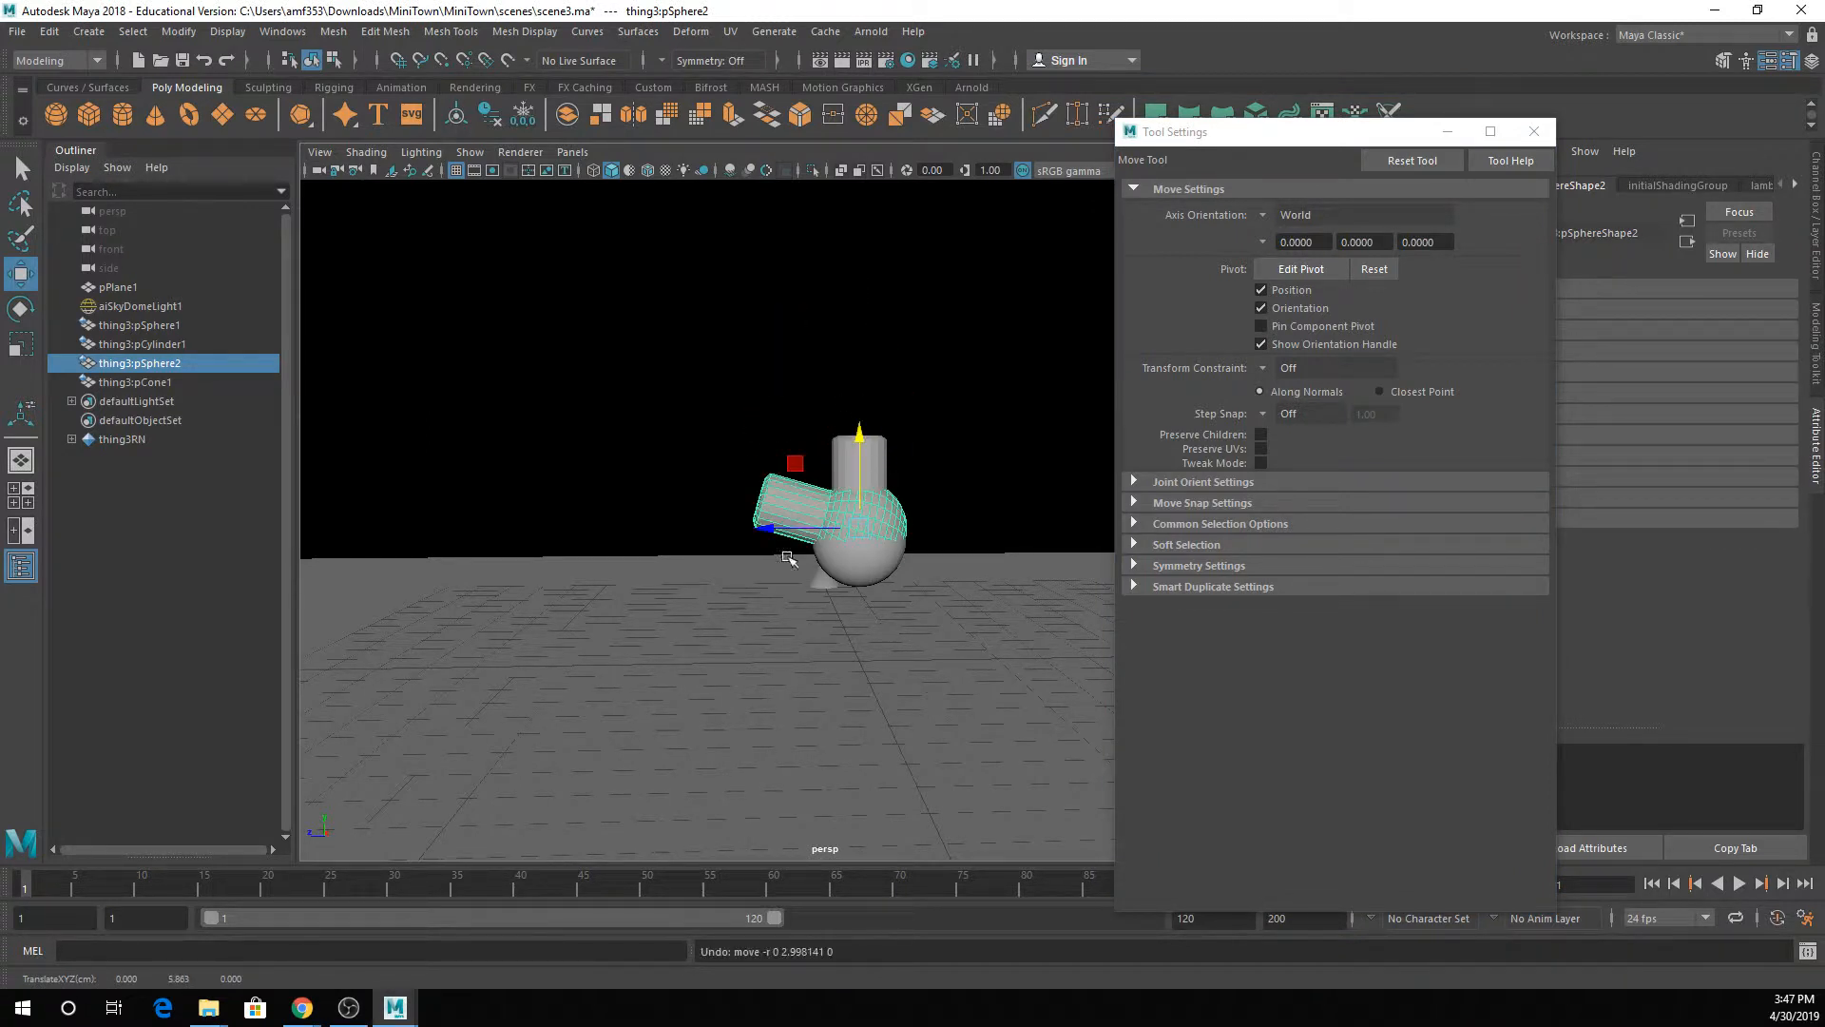
pyautogui.moveTo(768, 528); pyautogui.dragTo(505, 521)
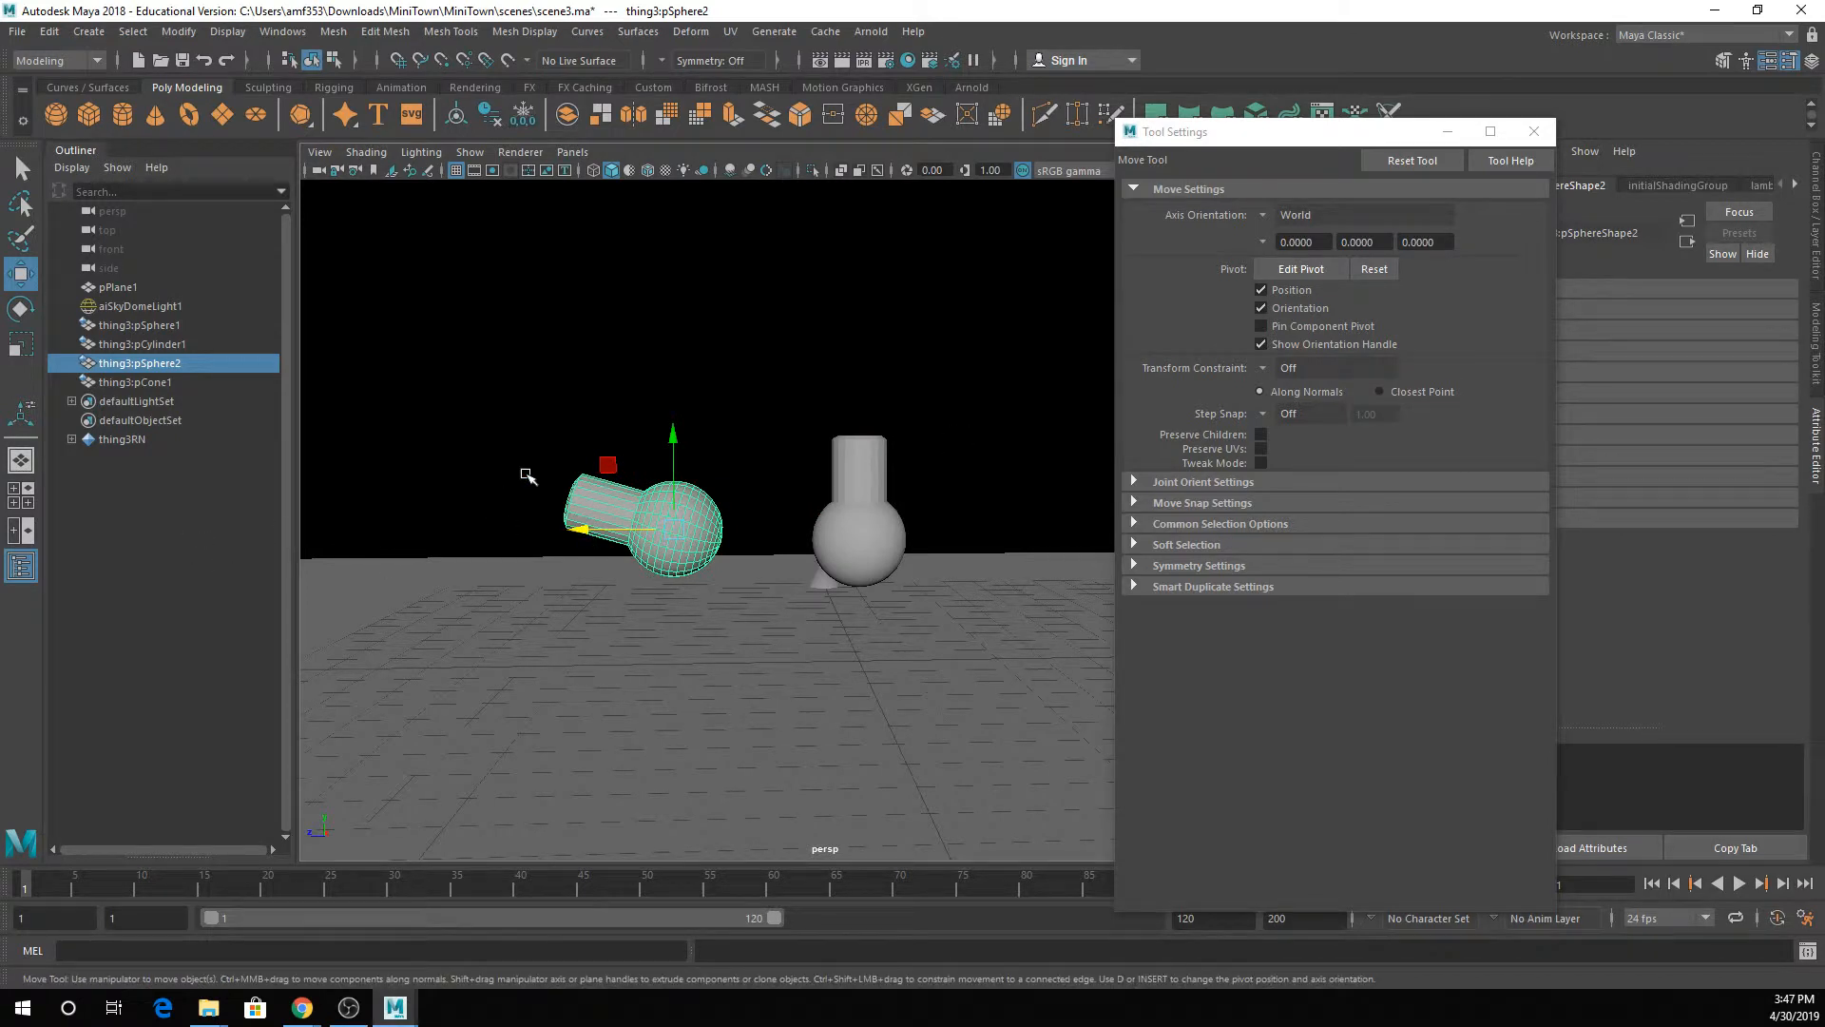
pyautogui.hotkey('ctrl', 'z')
# - Set the Move tool's axis orientation to Object and move thing3:pSphere2 slightly along its own tilted Y axis
pyautogui.click(1263, 215)
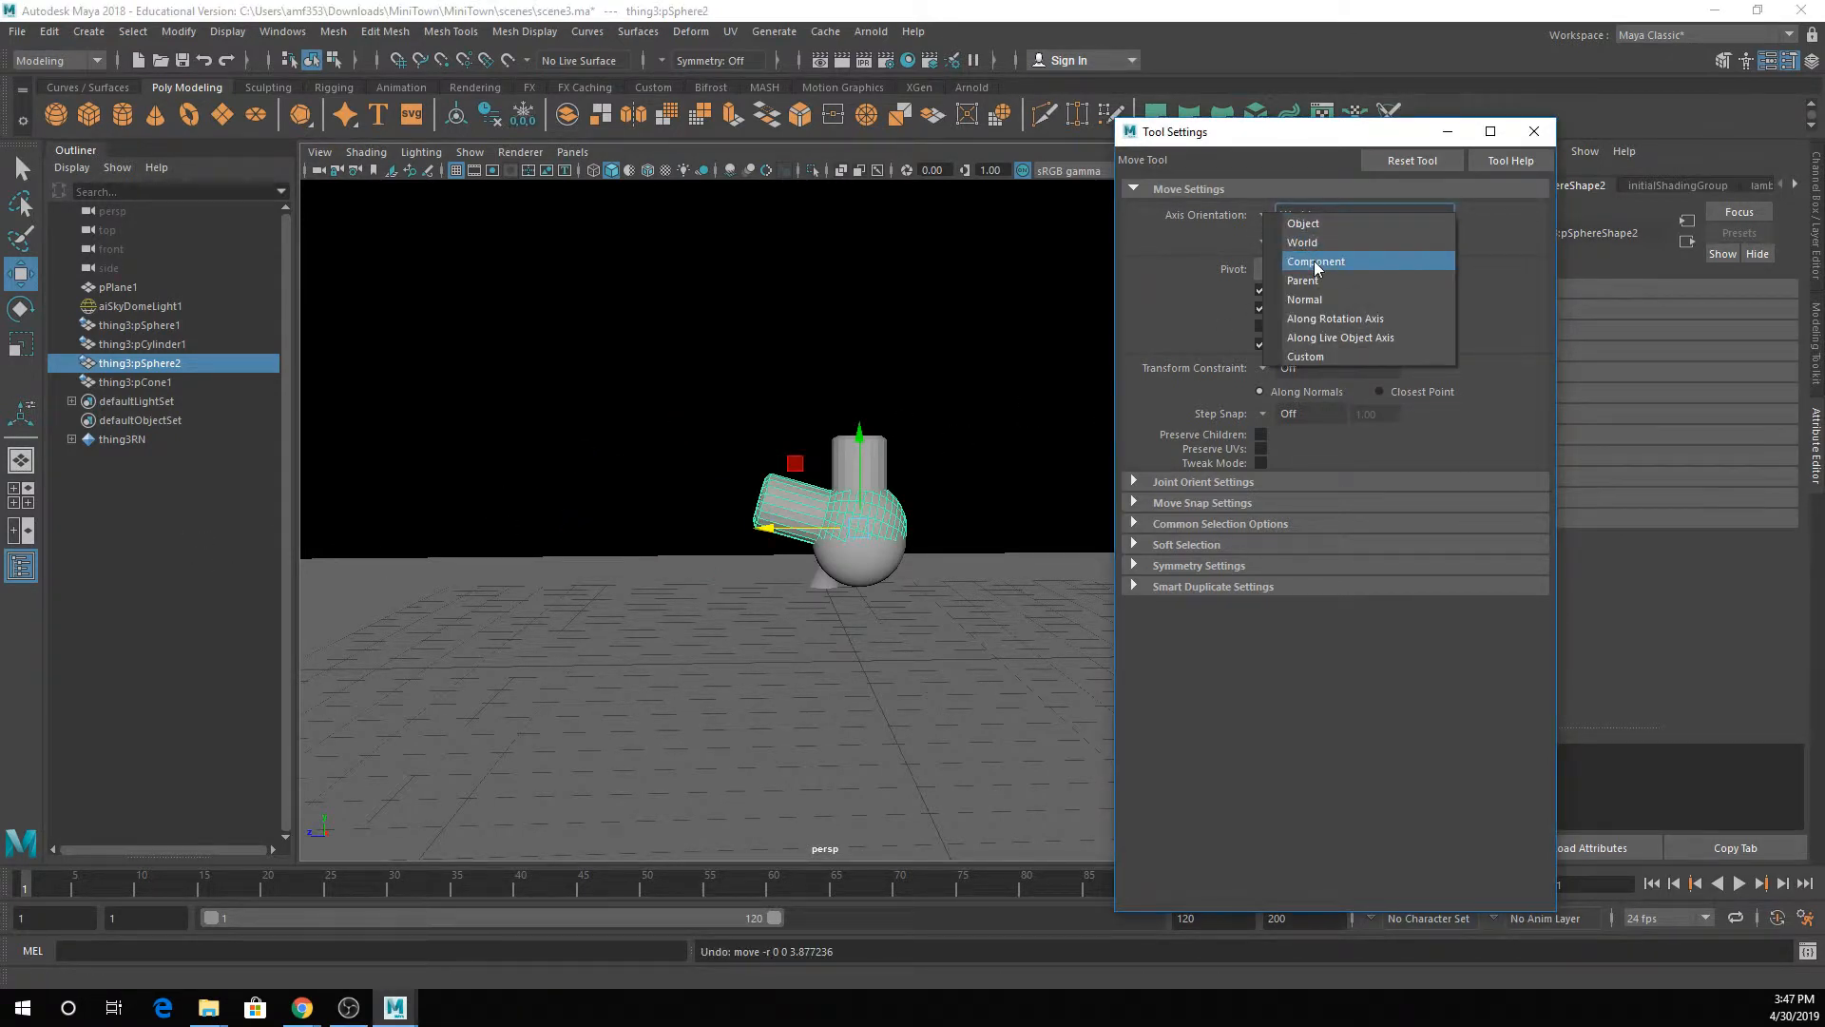
pyautogui.click(1315, 224)
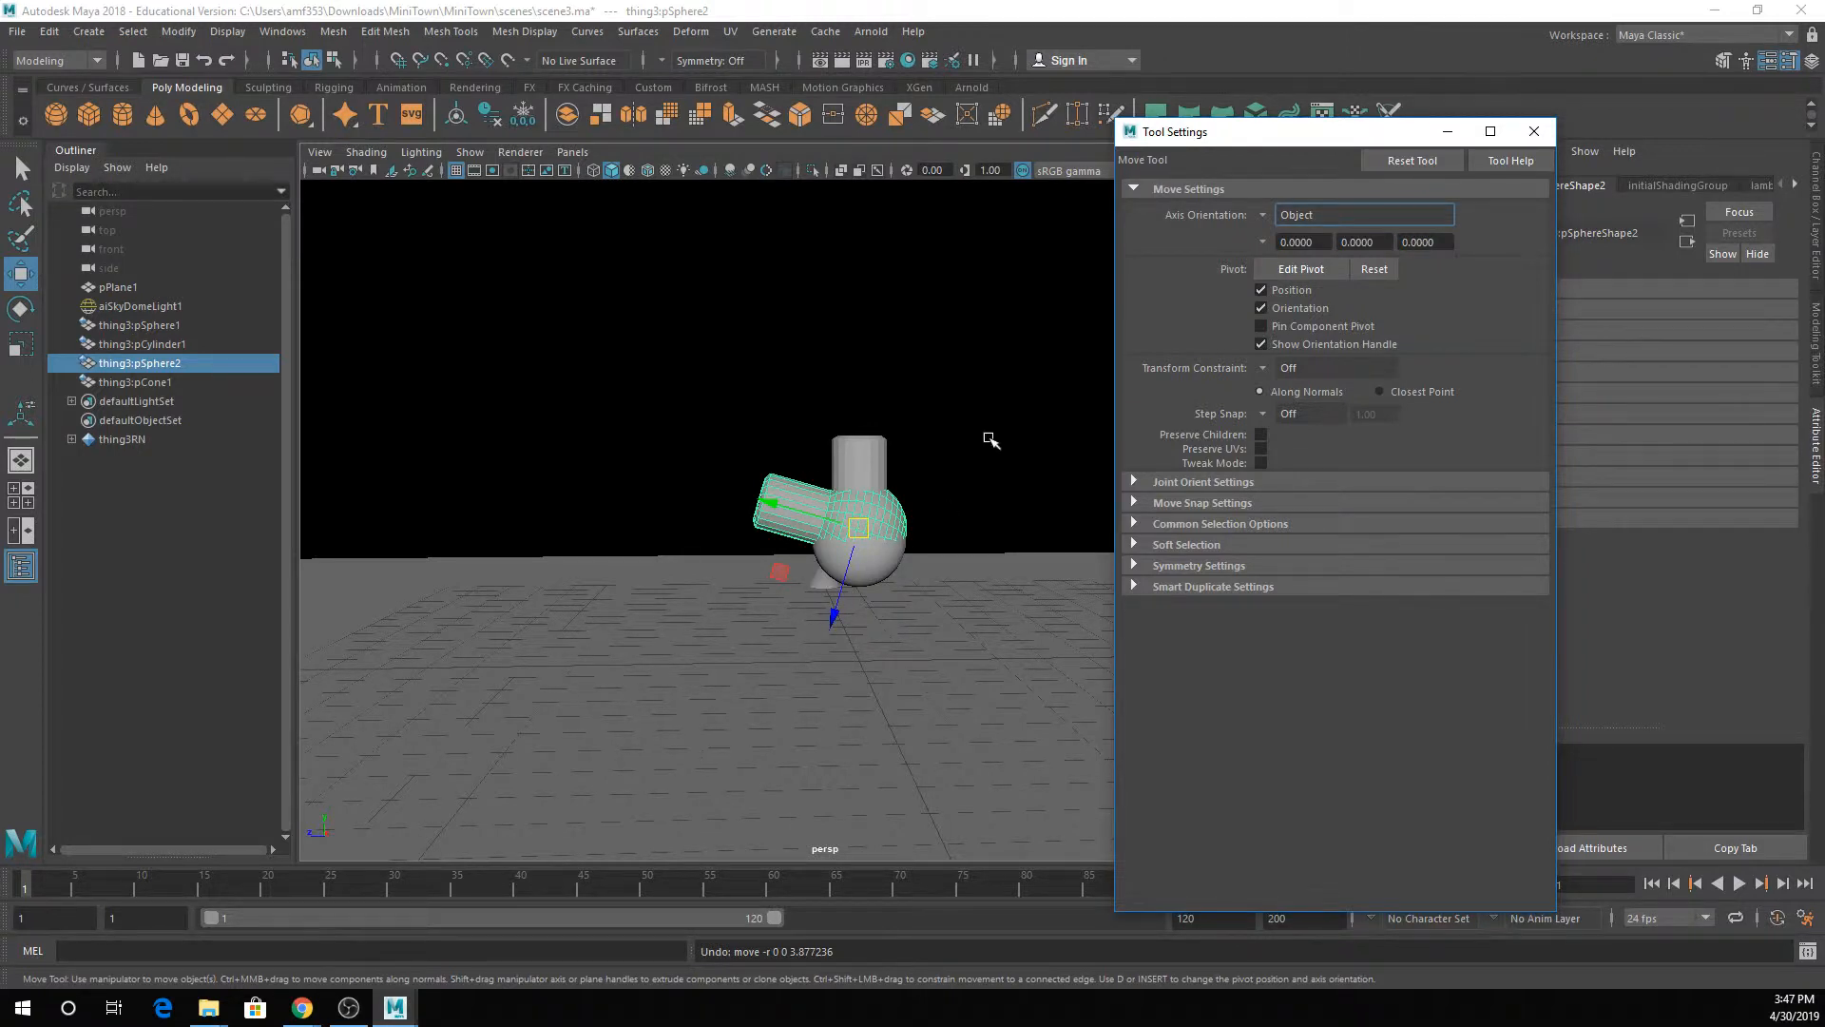
pyautogui.click(990, 440)
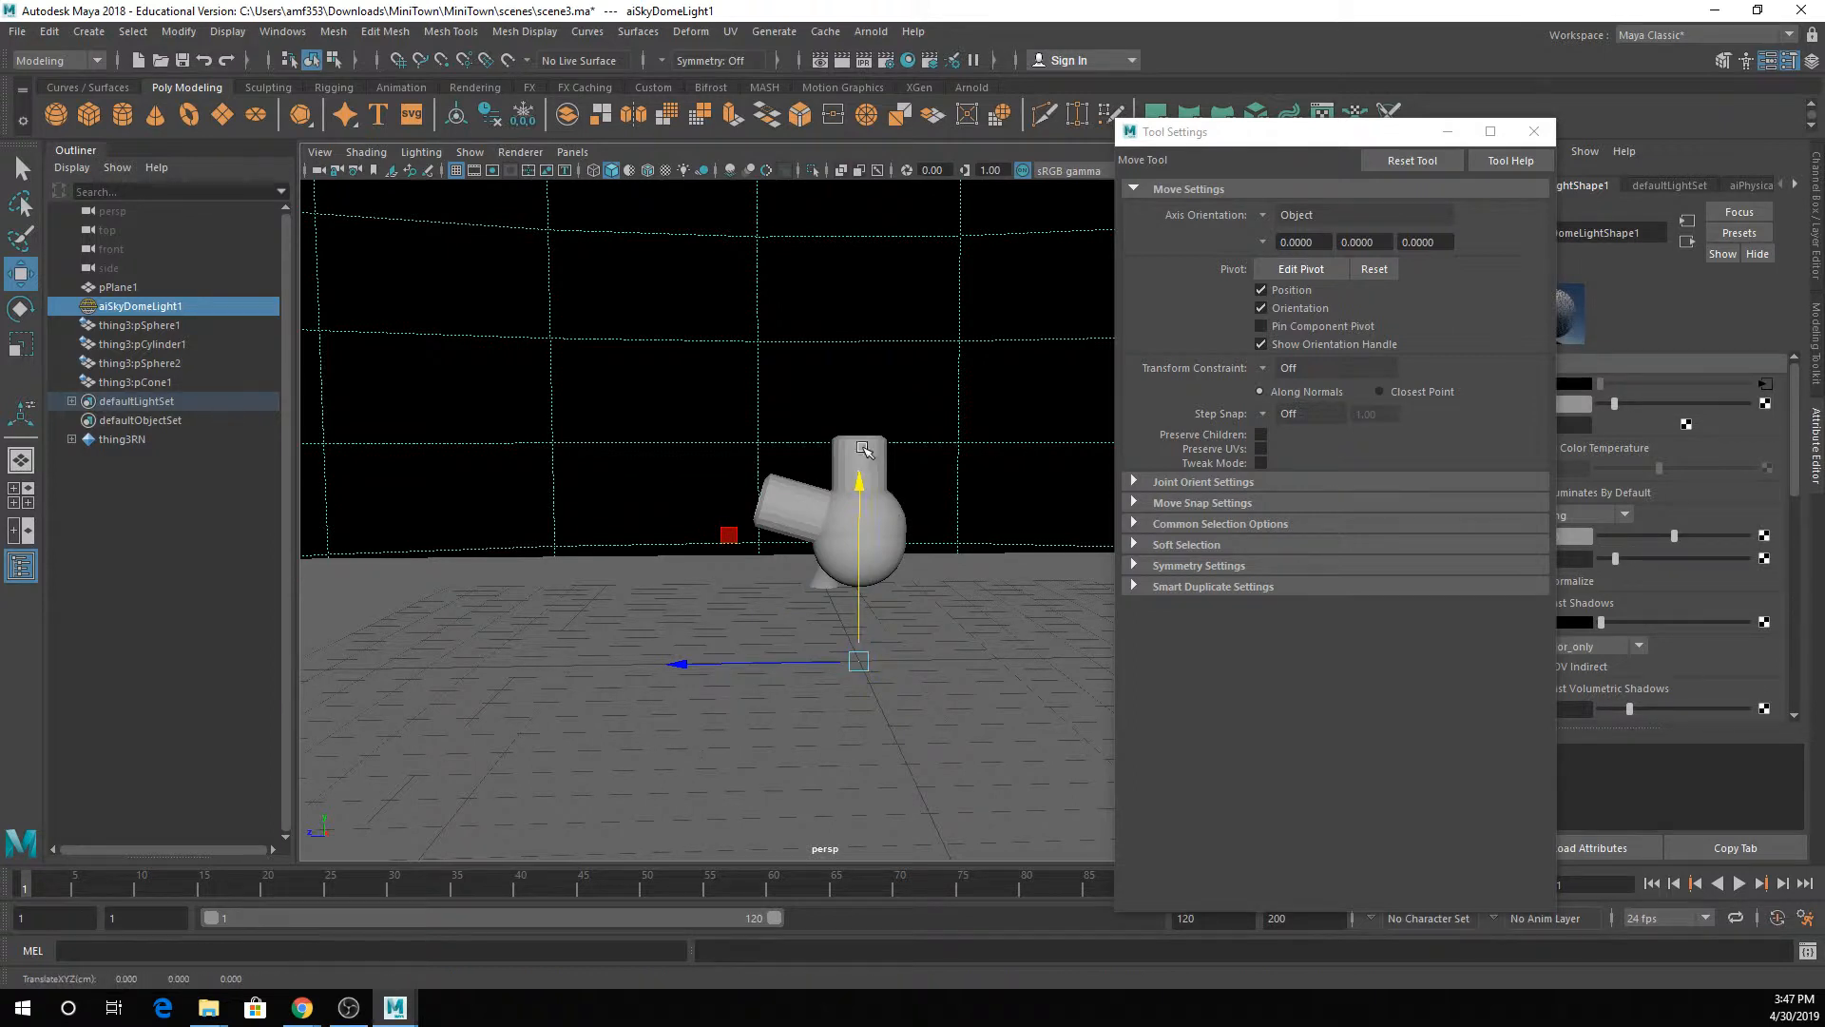
pyautogui.click(891, 462)
pyautogui.click(813, 485)
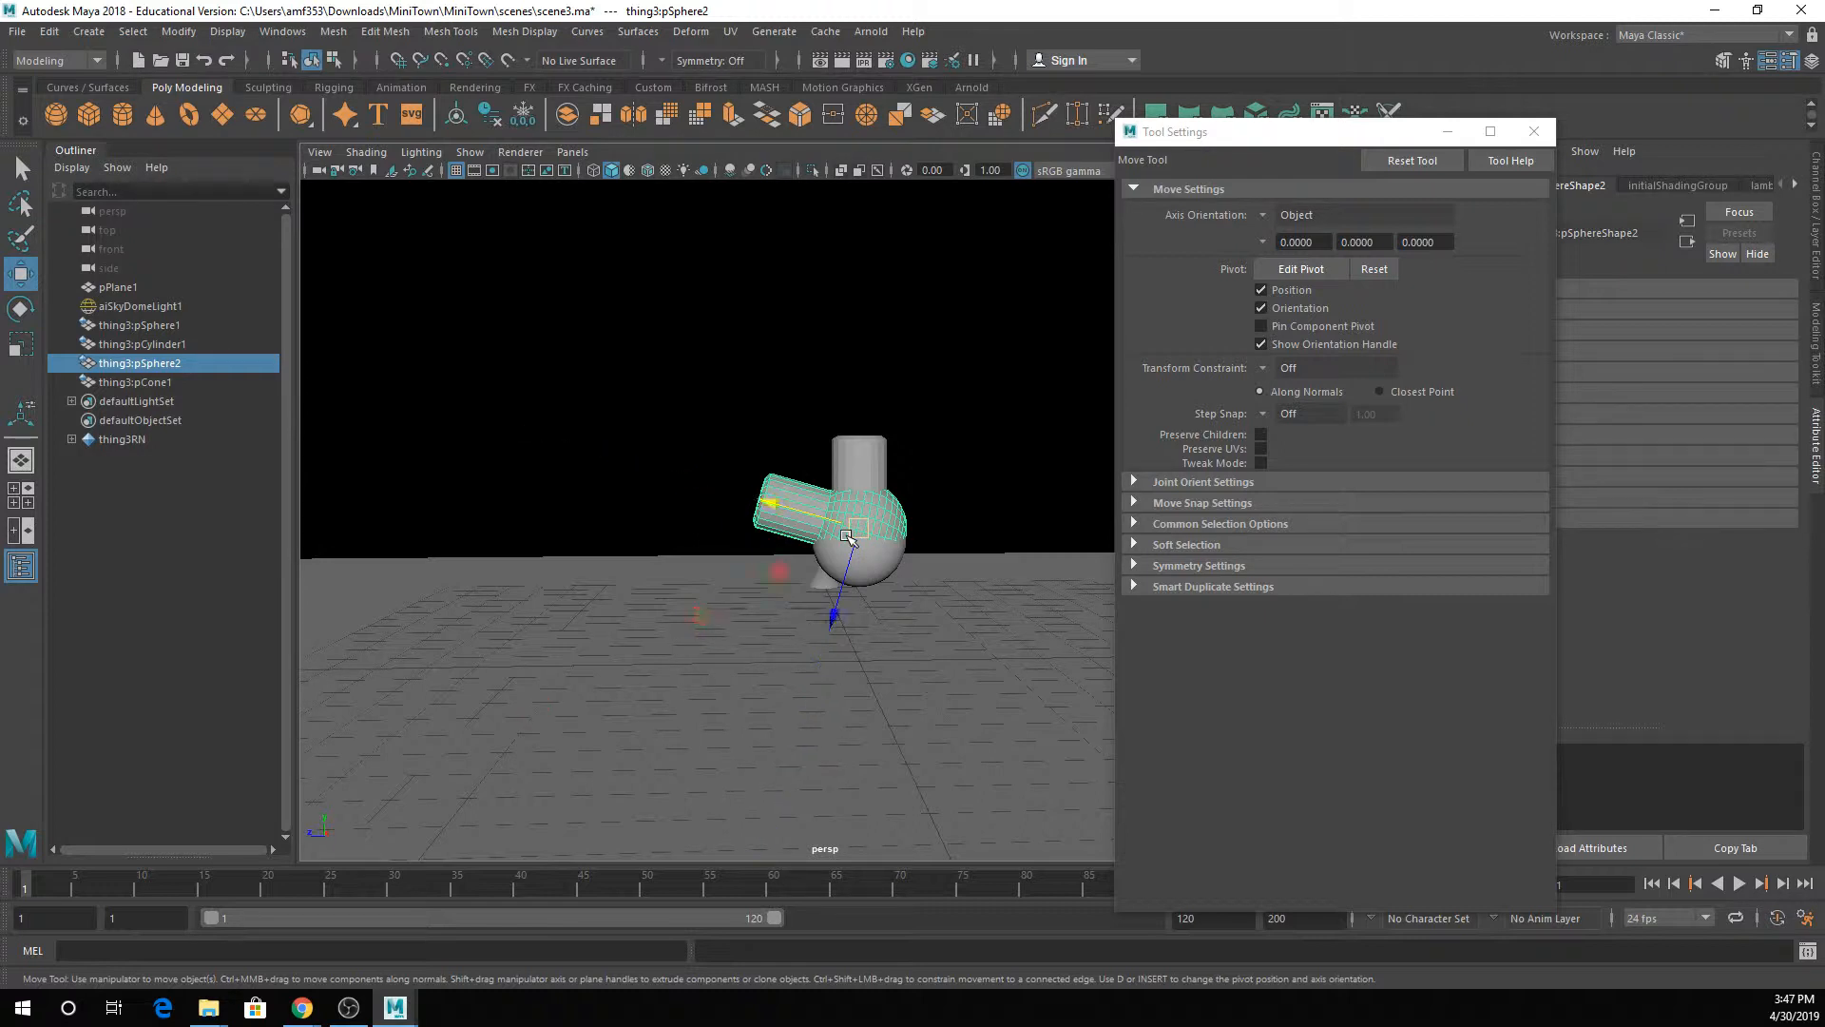
pyautogui.press('-')
pyautogui.moveTo(715, 484)
pyautogui.mouseDown()
pyautogui.moveTo(457, 350)
pyautogui.moveTo(694, 480)
pyautogui.mouseUp()
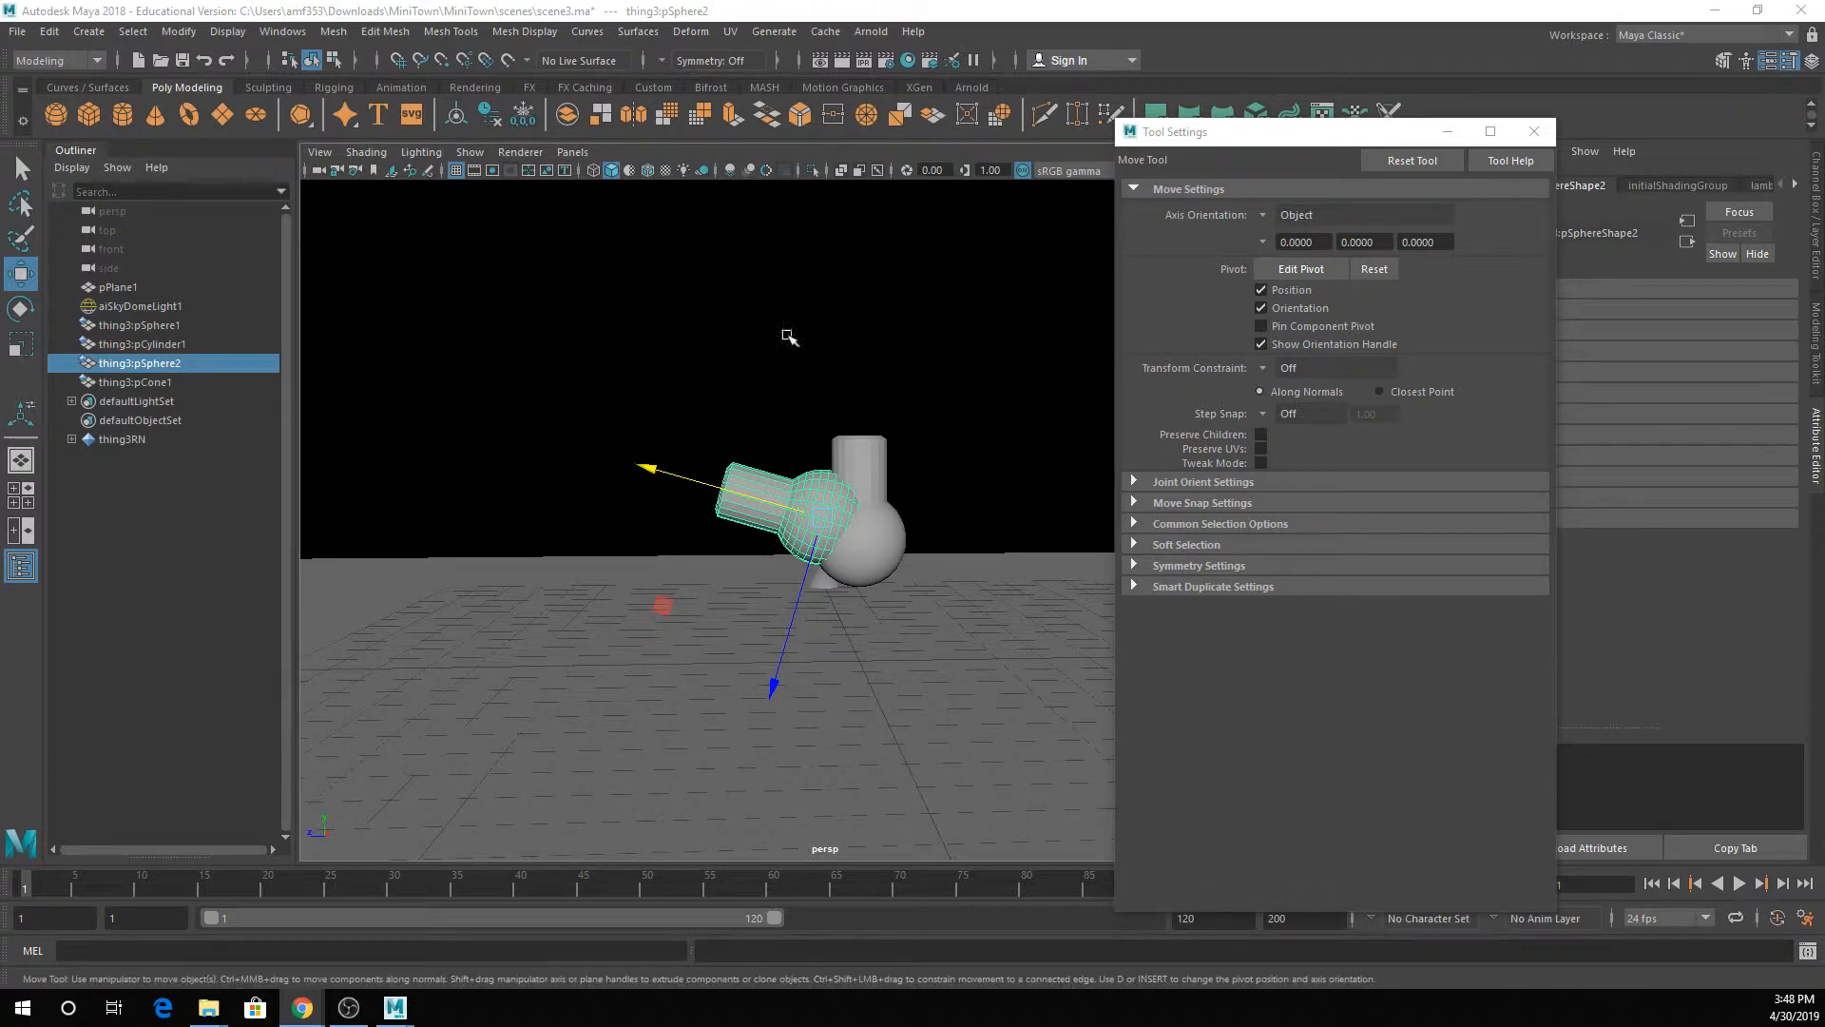
# - Switch the Move tool's axis orientation to World and back to Object, and try moving thing3:pSphere2 along its own Y axis
pyautogui.click(934, 368)
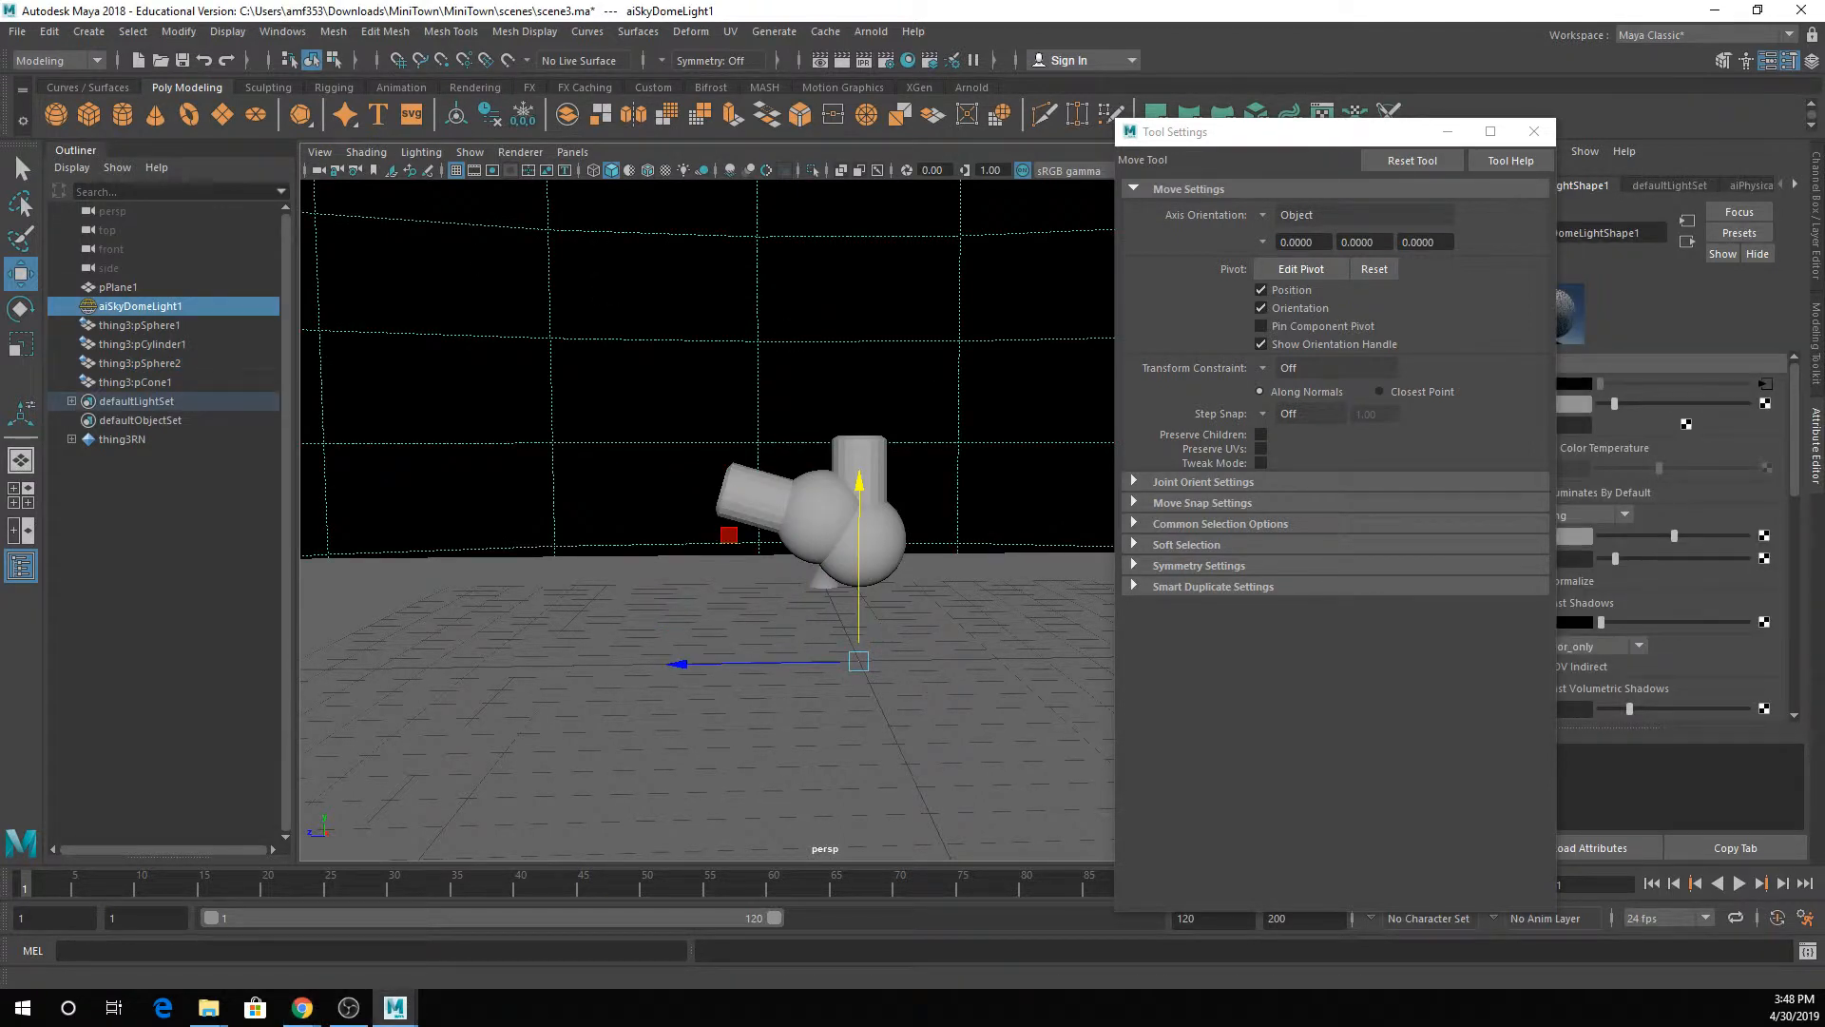
pyautogui.click(779, 488)
pyautogui.click(1256, 215)
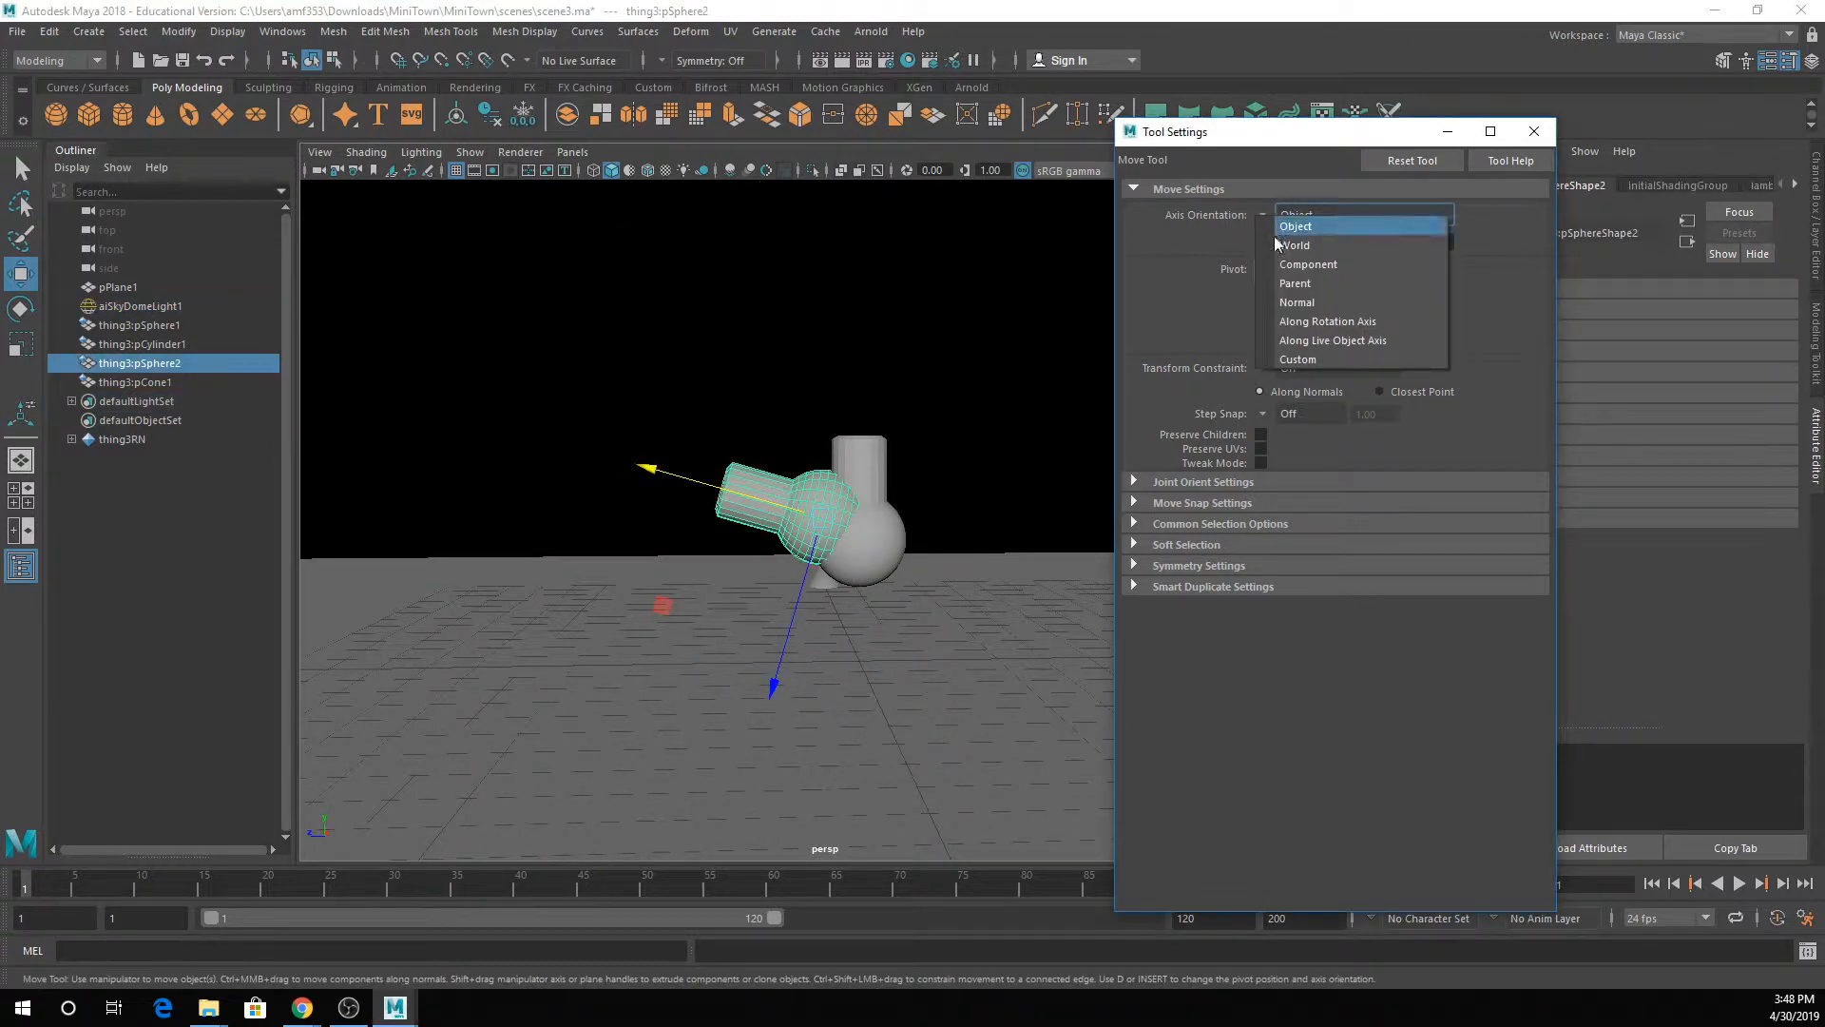
pyautogui.click(1288, 233)
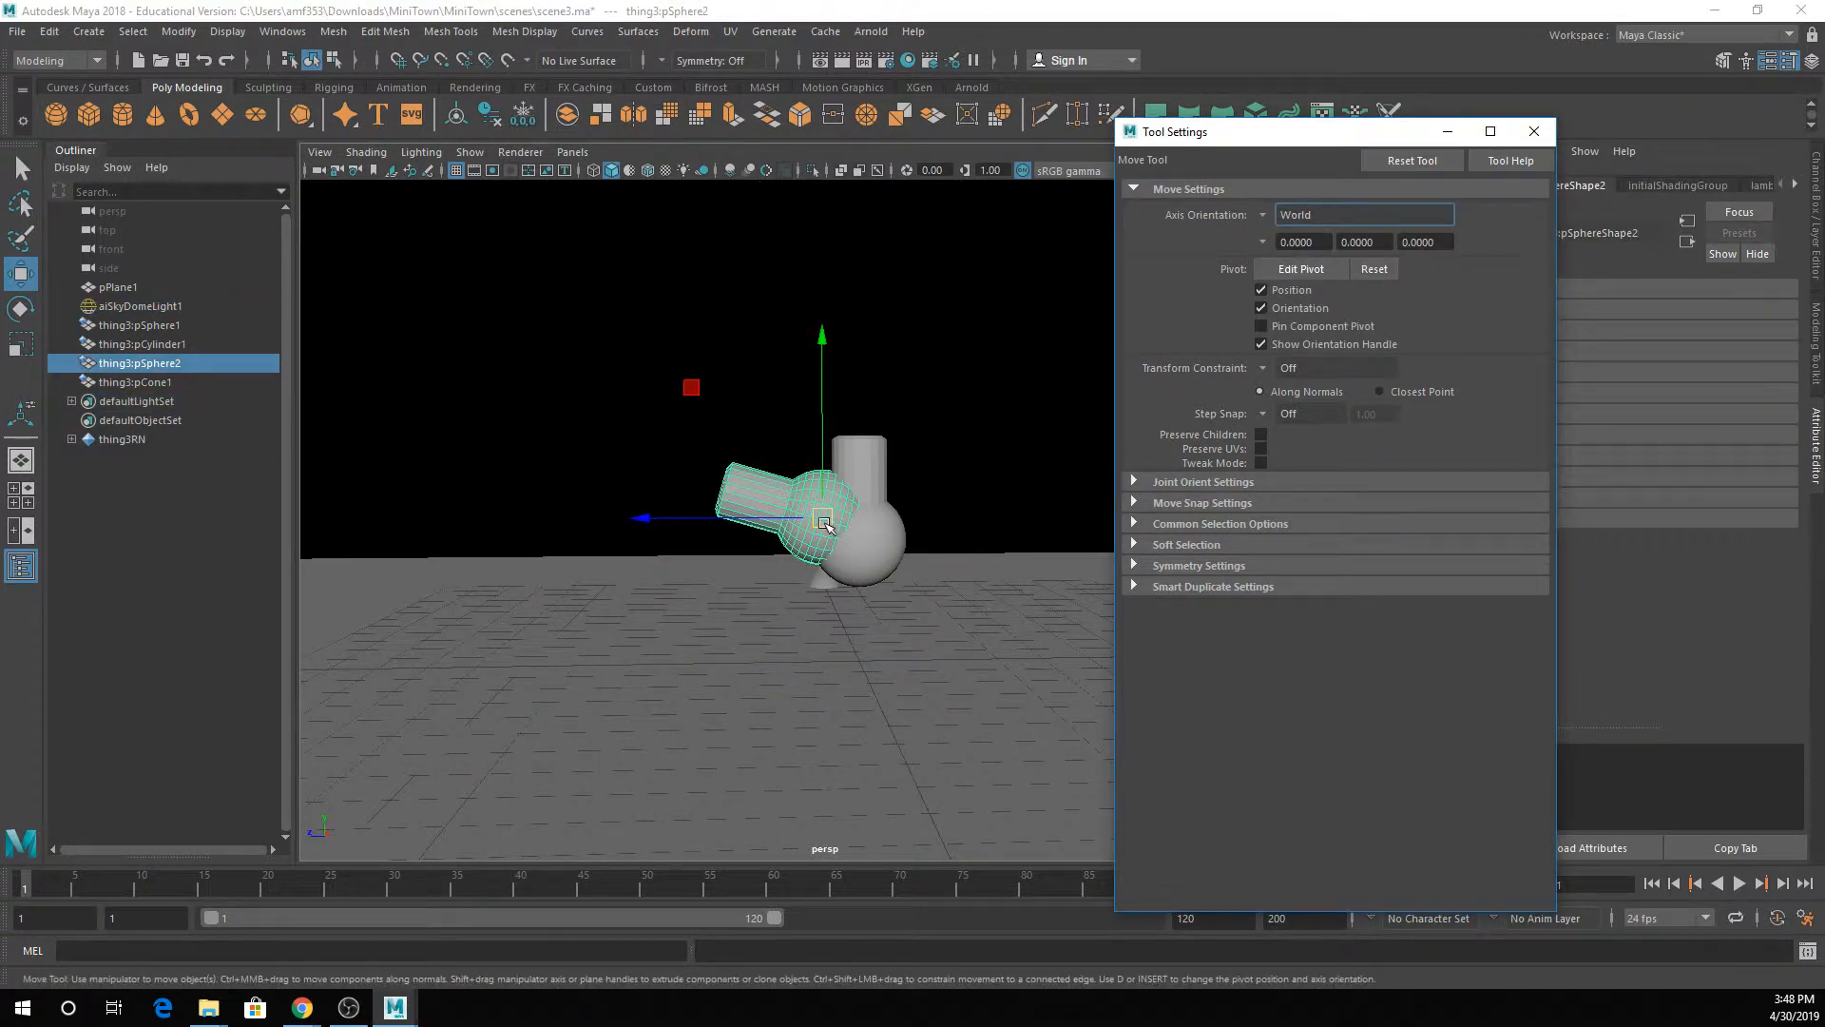
pyautogui.click(1271, 218)
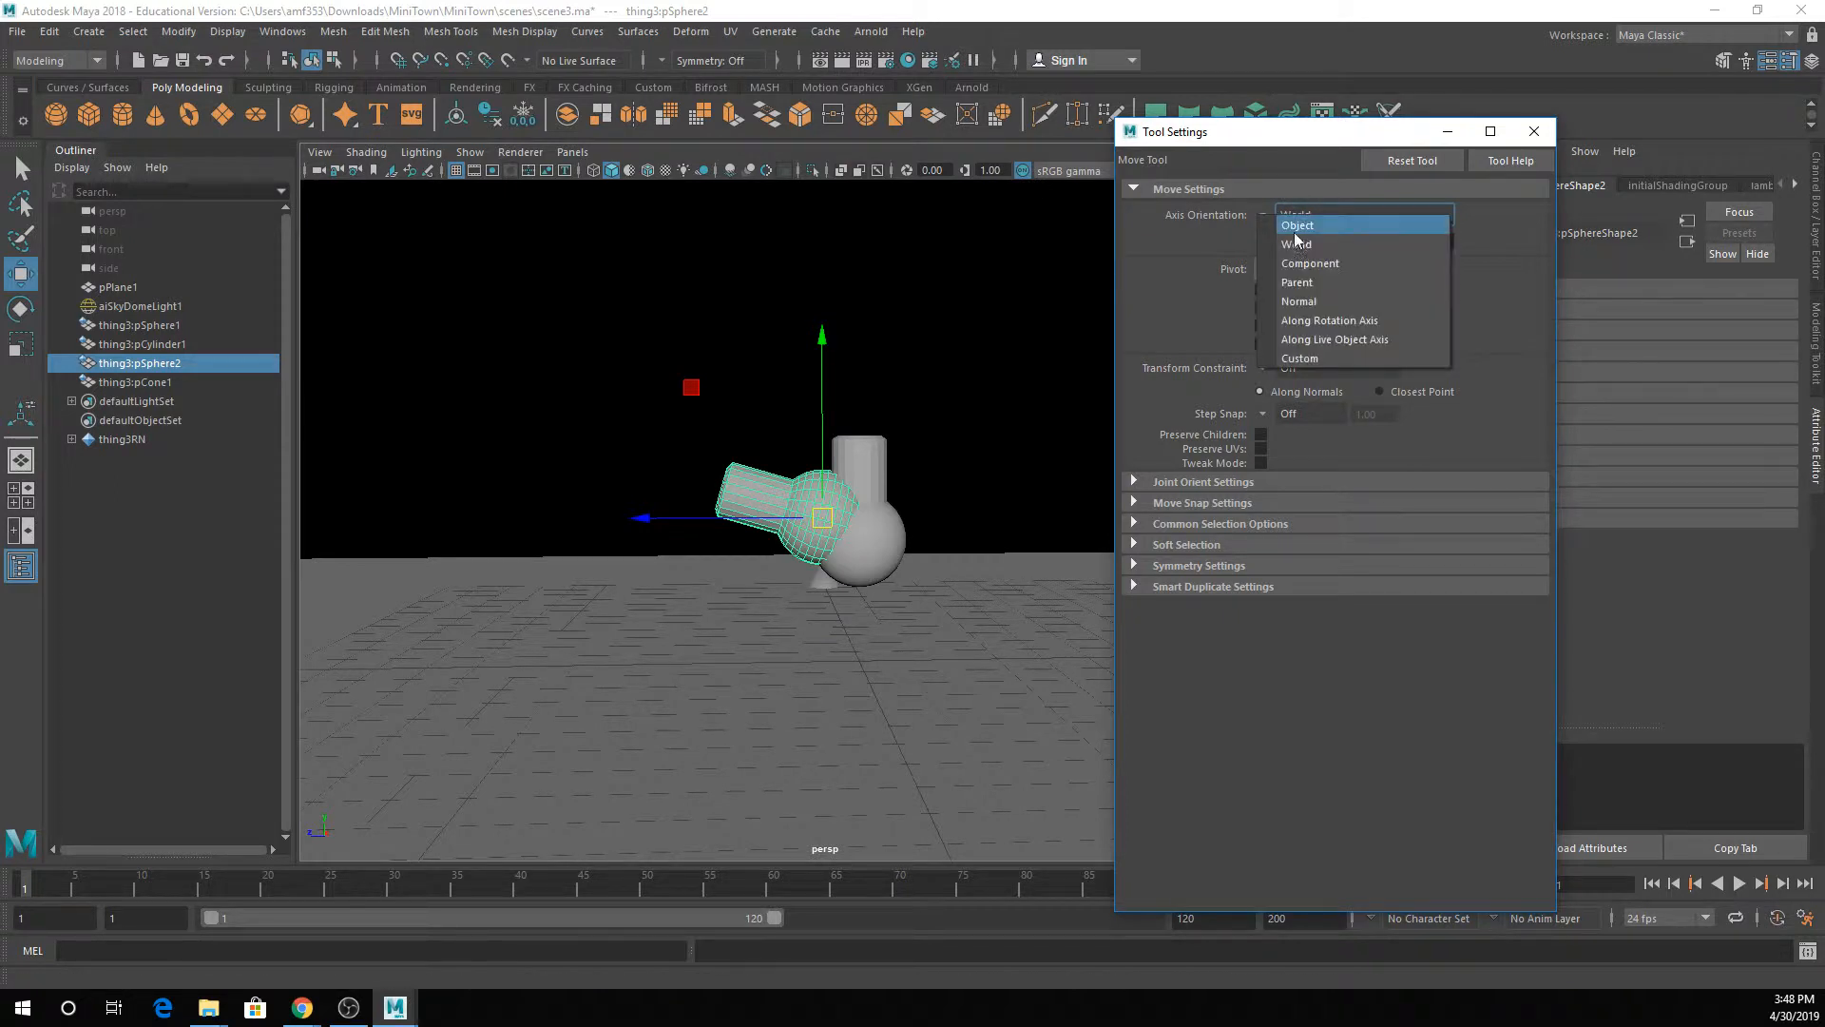
pyautogui.click(1307, 238)
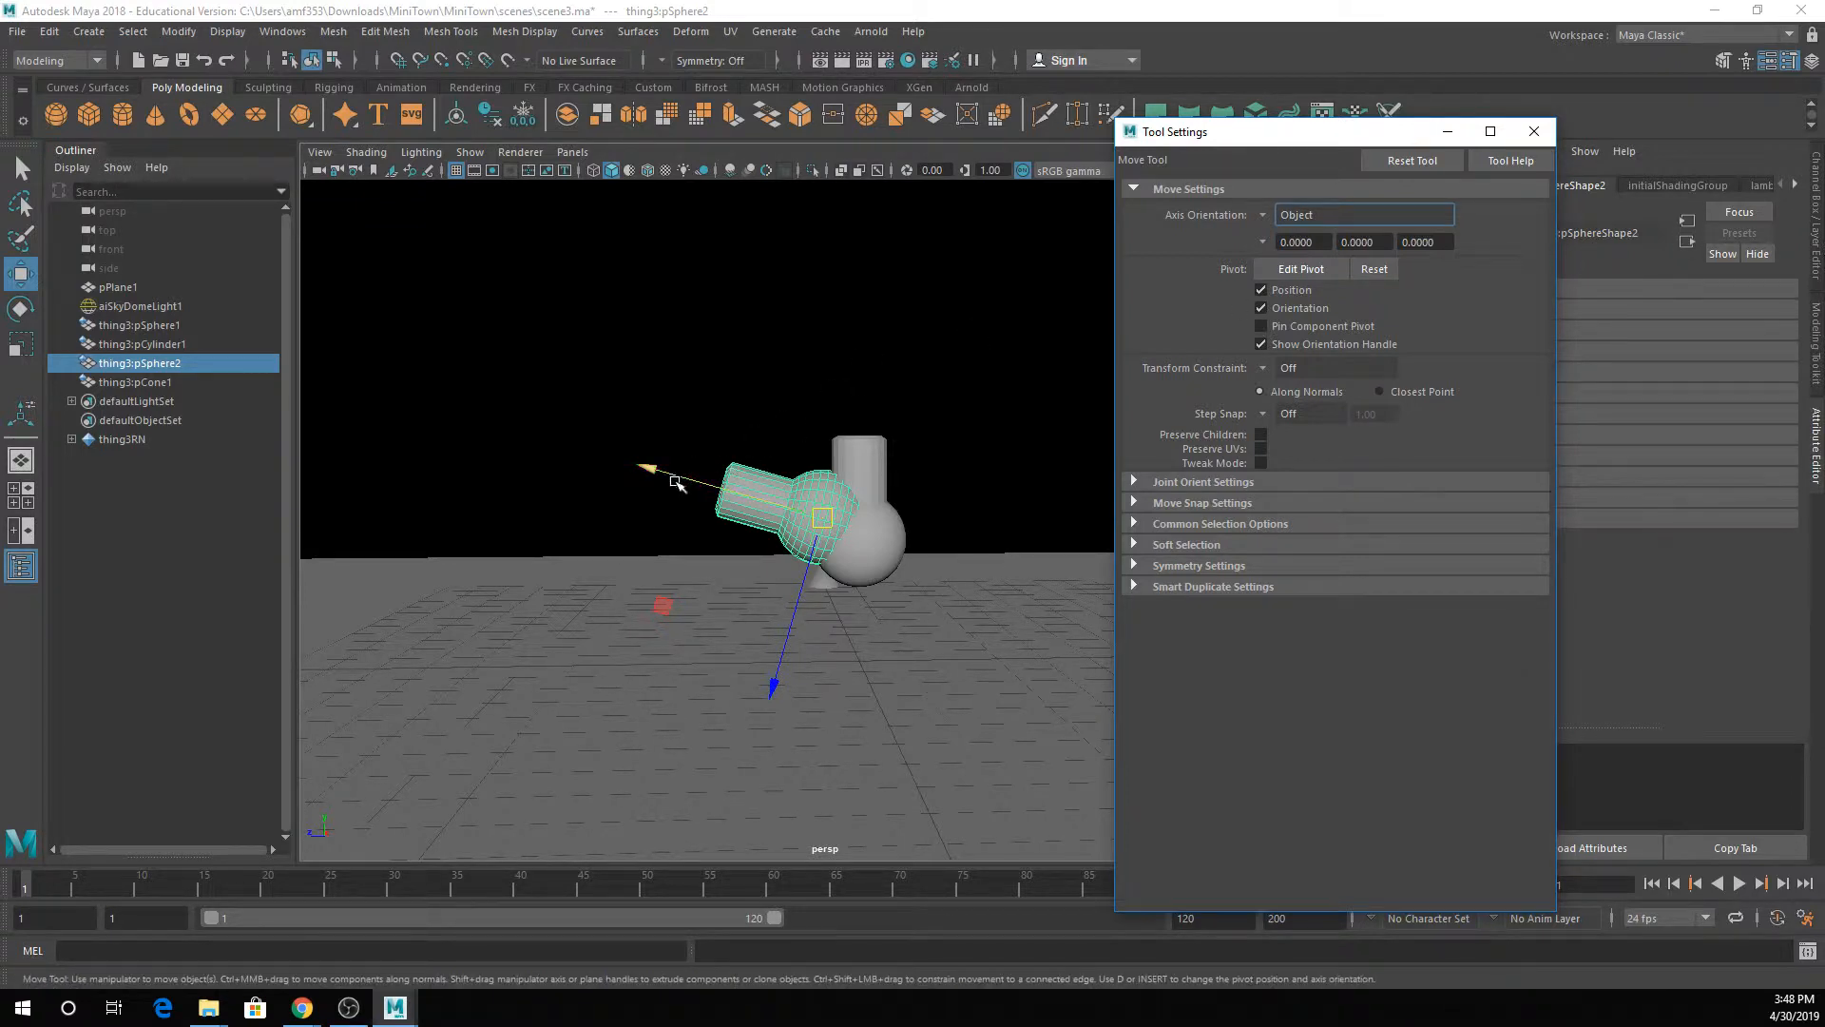
pyautogui.moveTo(652, 472); pyautogui.dragTo(373, 375)
pyautogui.hotkey('ctrl', 'z')
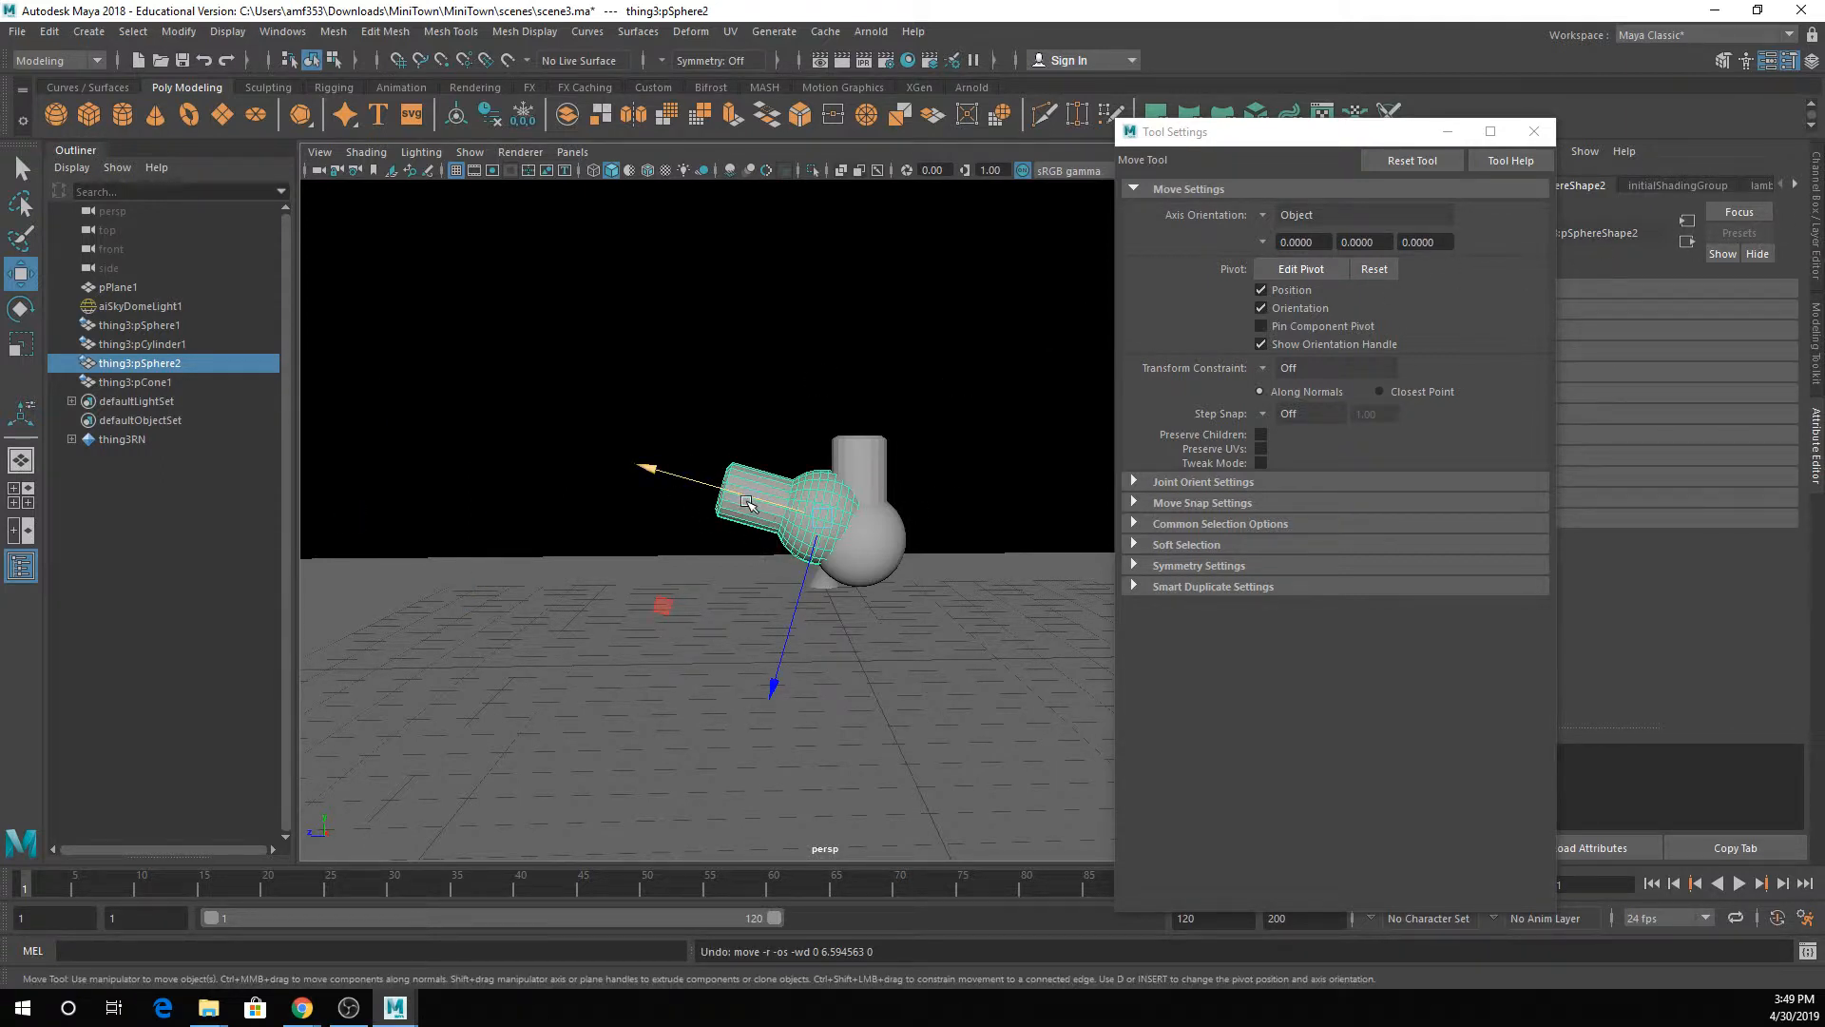
# - Show the channel values of thing3:pSphere2 and set its Rotate X to 0
pyautogui.click(1814, 260)
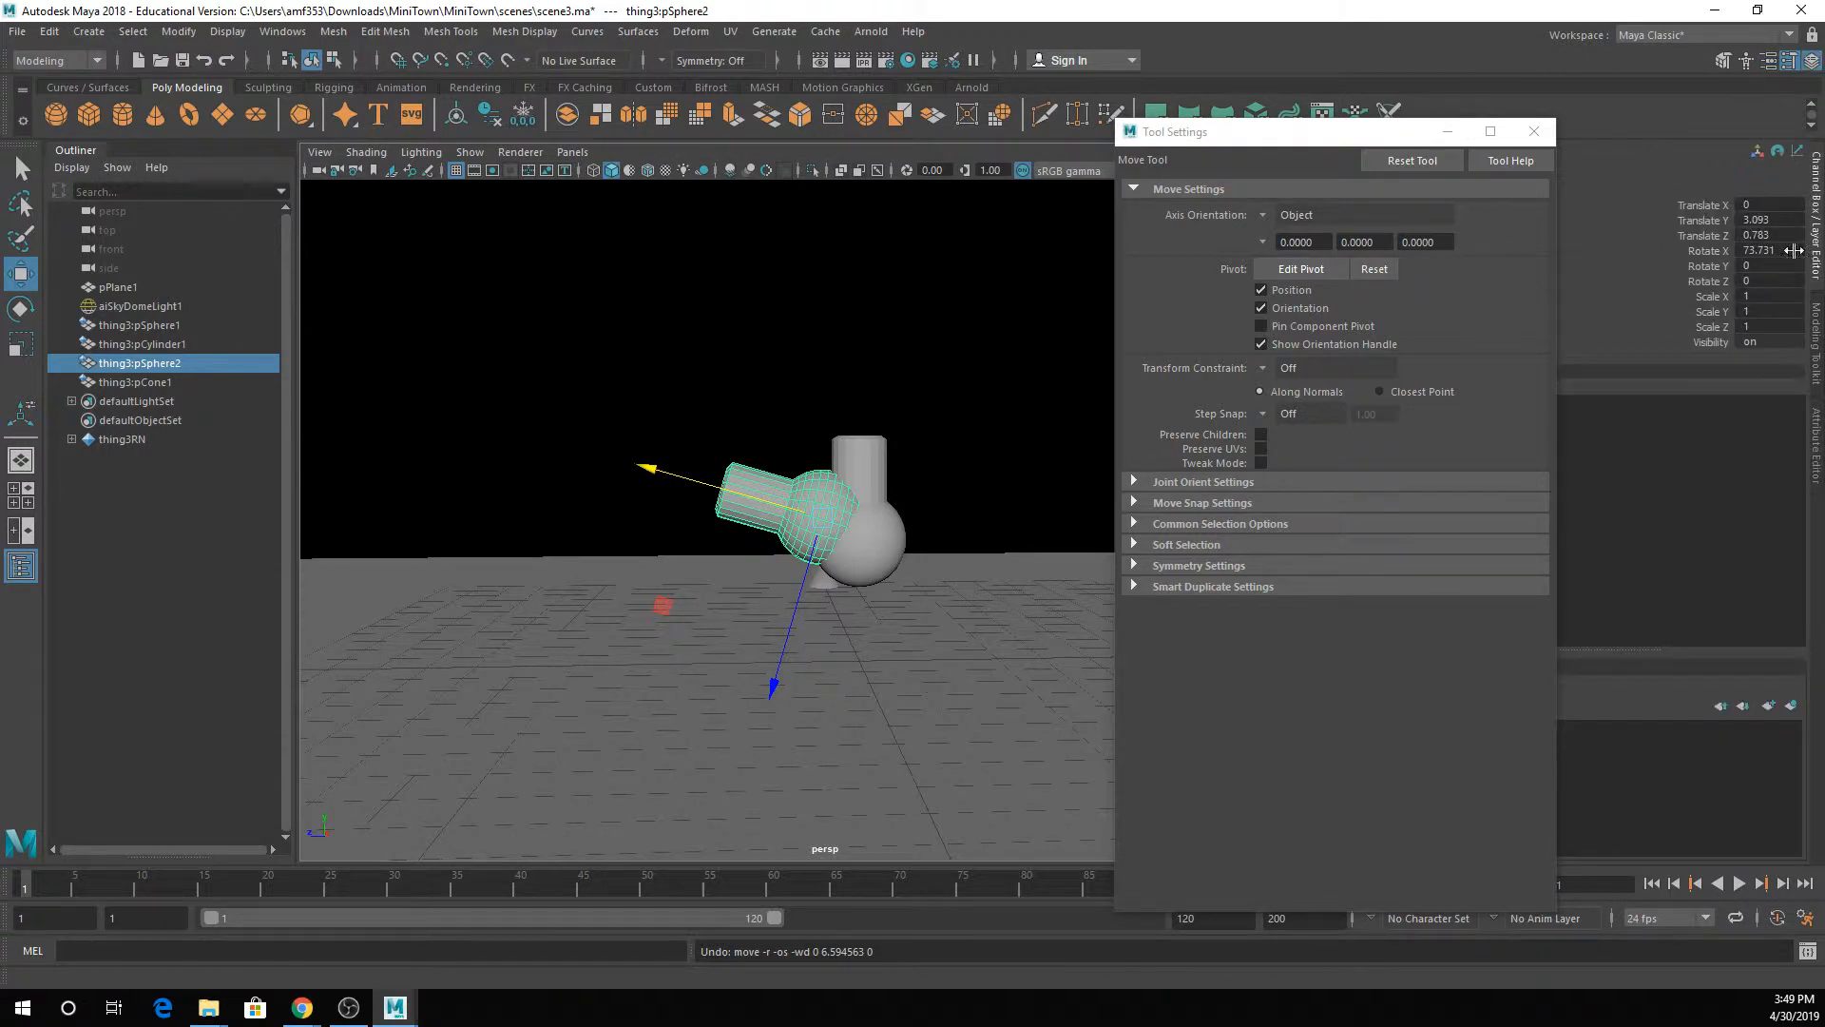
pyautogui.doubleClick(1761, 250)
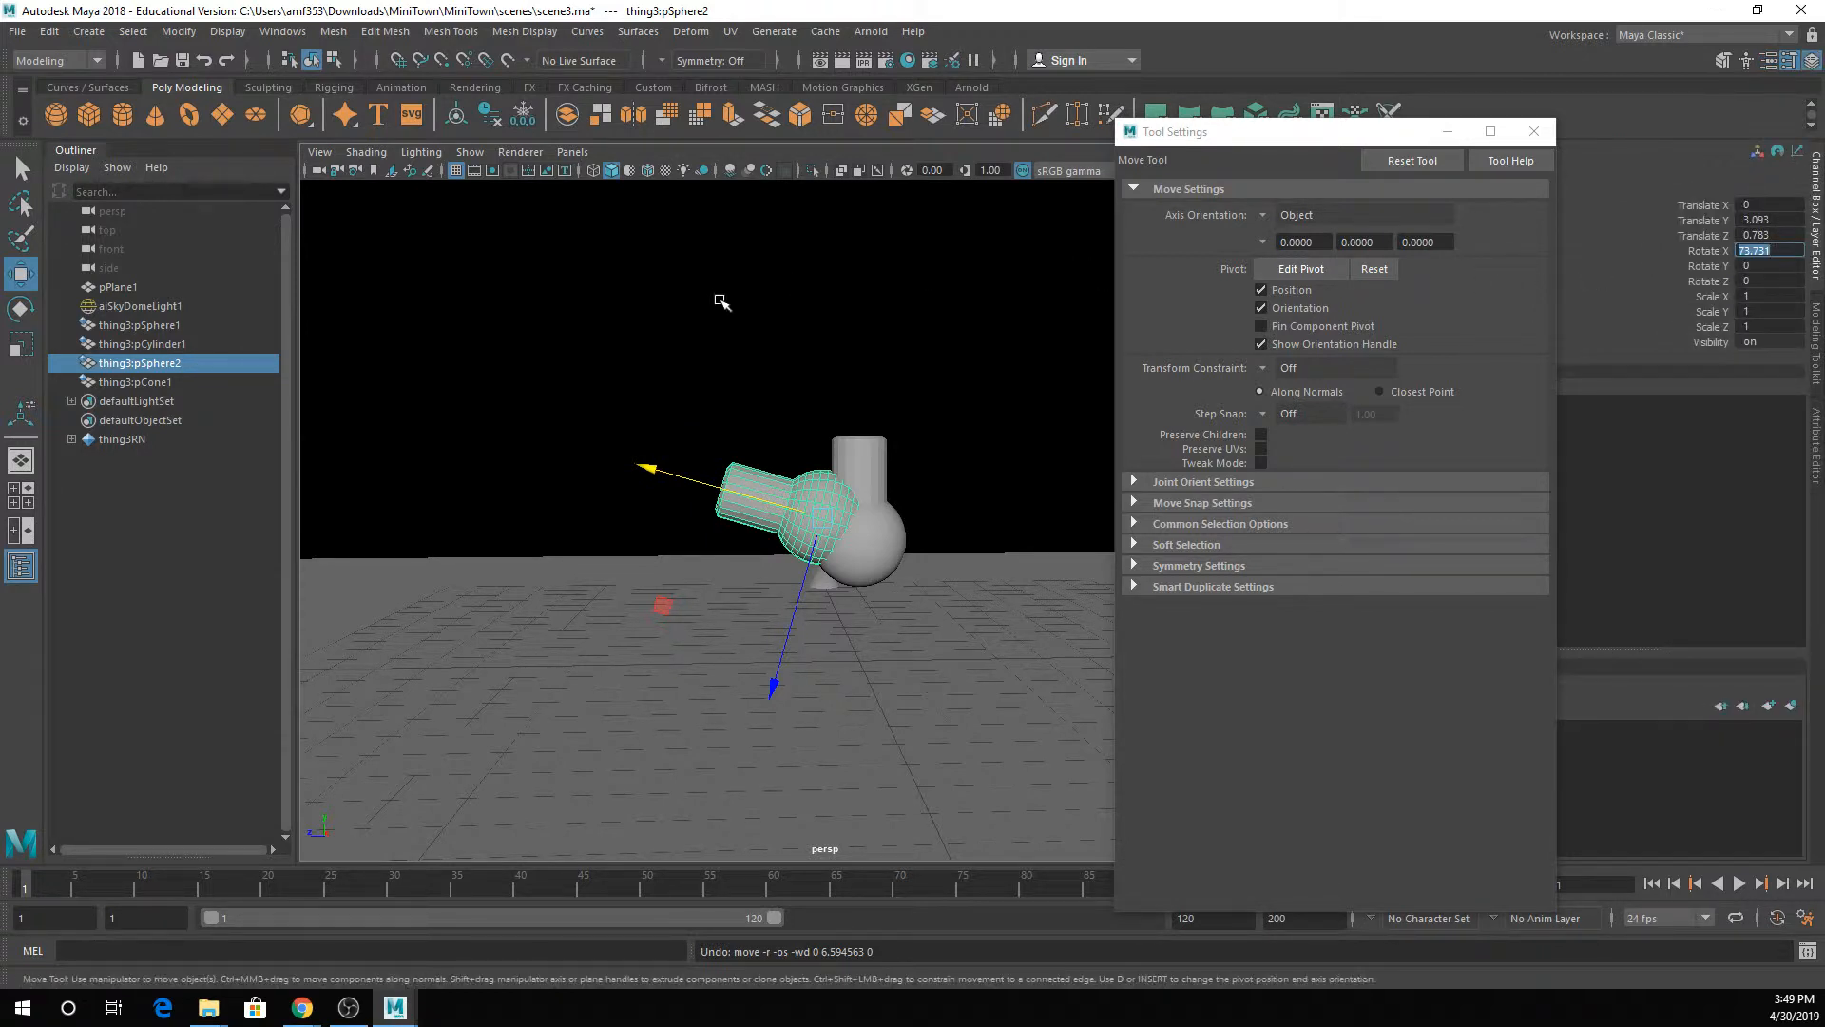
pyautogui.write('0')
pyautogui.press('Return')
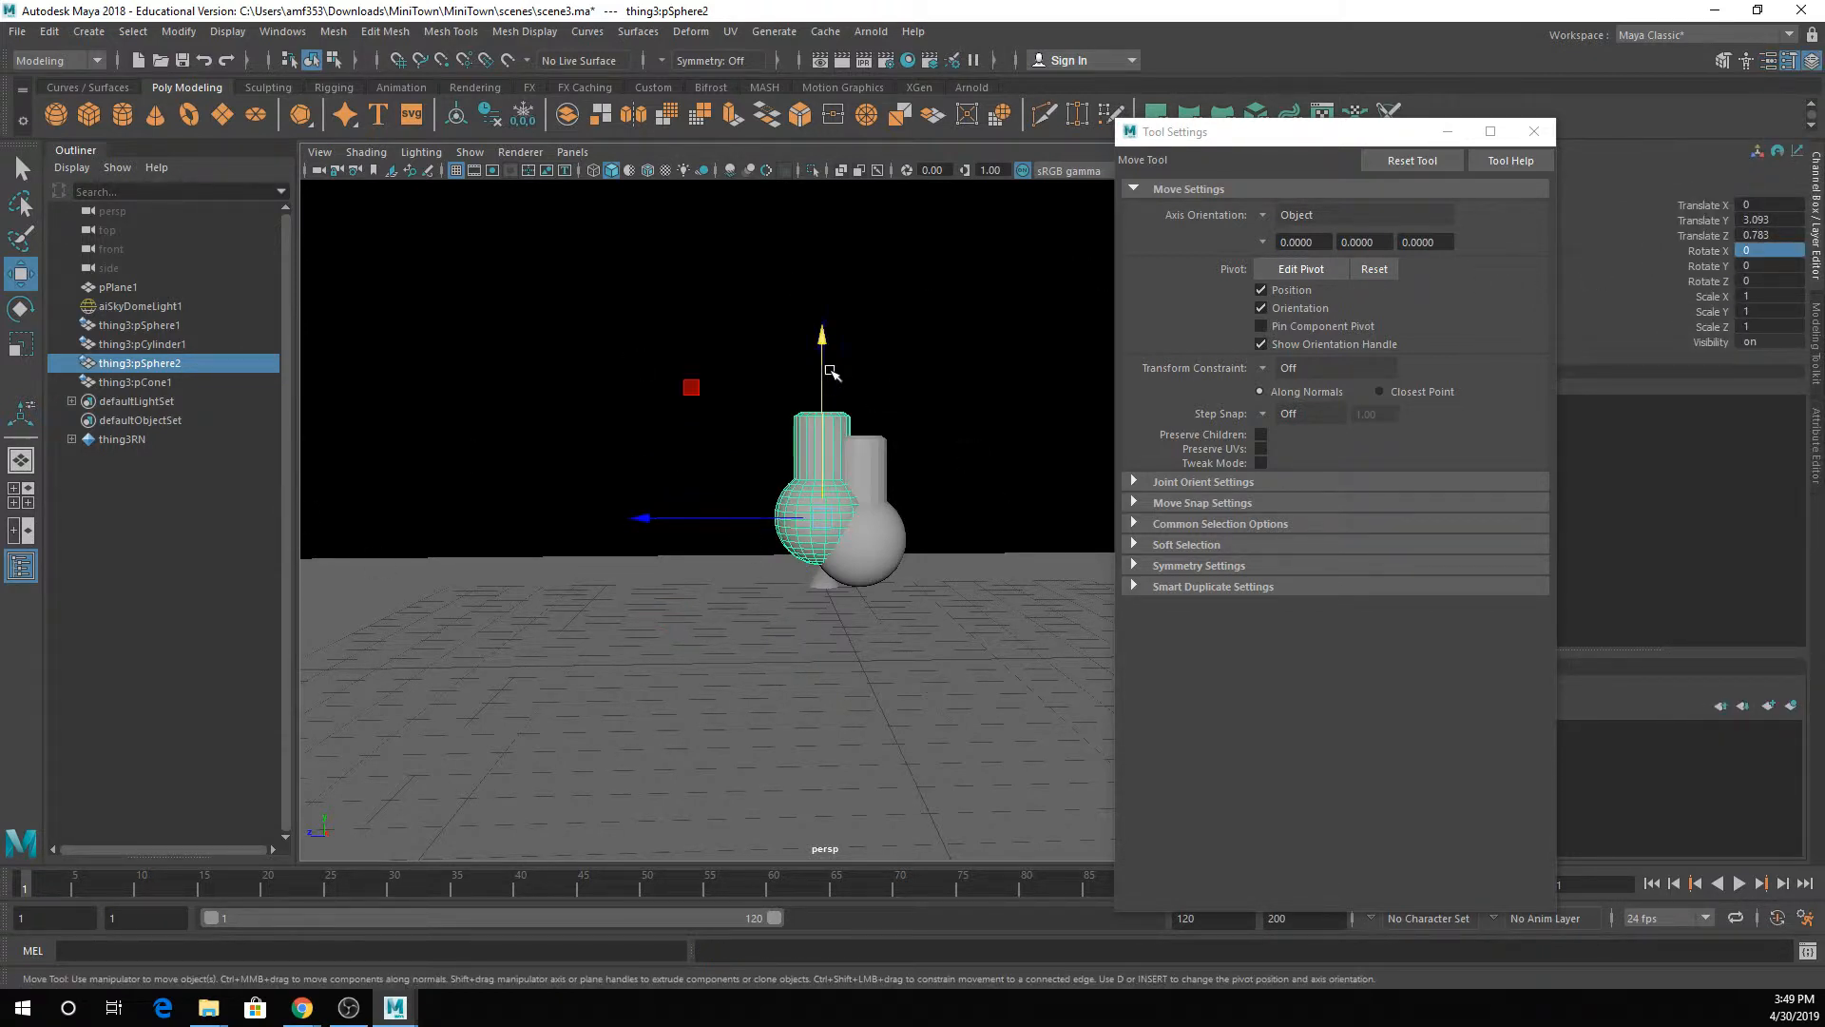
# - Compare the World and Object axis orientations on the upright thing3:pSphere2, ending on Object
pyautogui.click(1264, 213)
pyautogui.click(1281, 226)
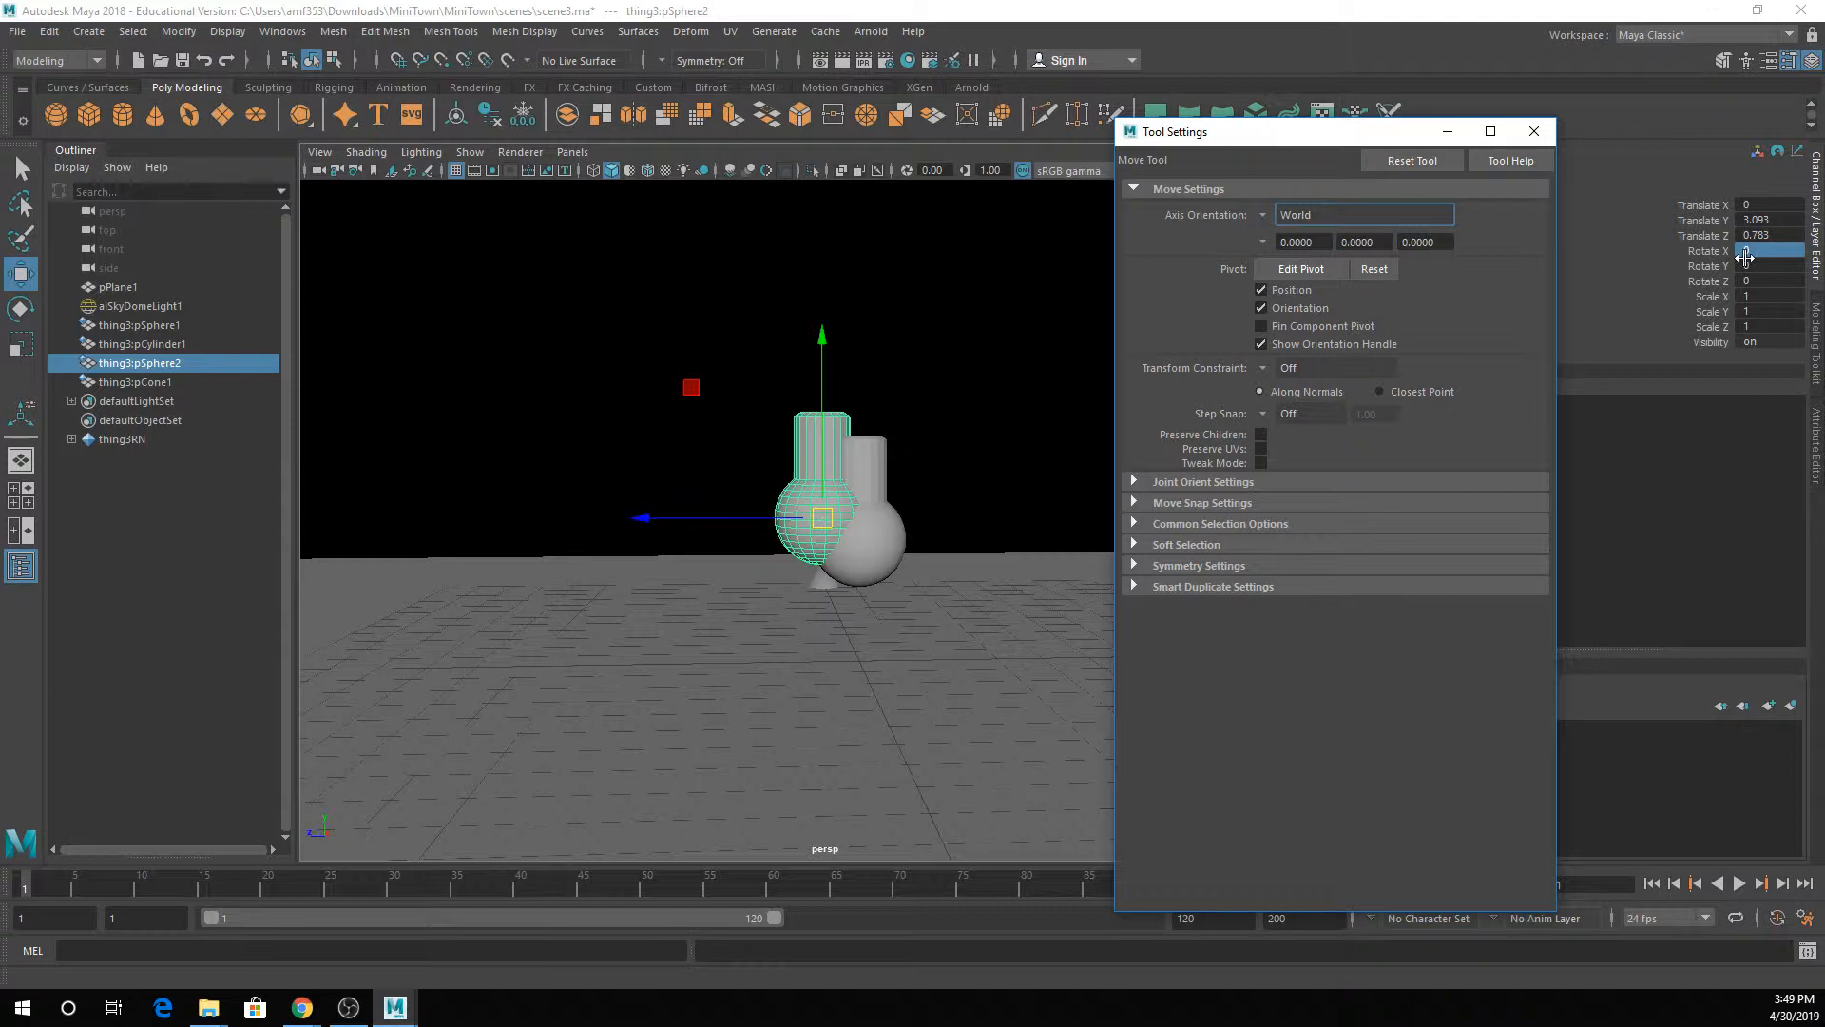
pyautogui.click(1262, 215)
pyautogui.click(1297, 213)
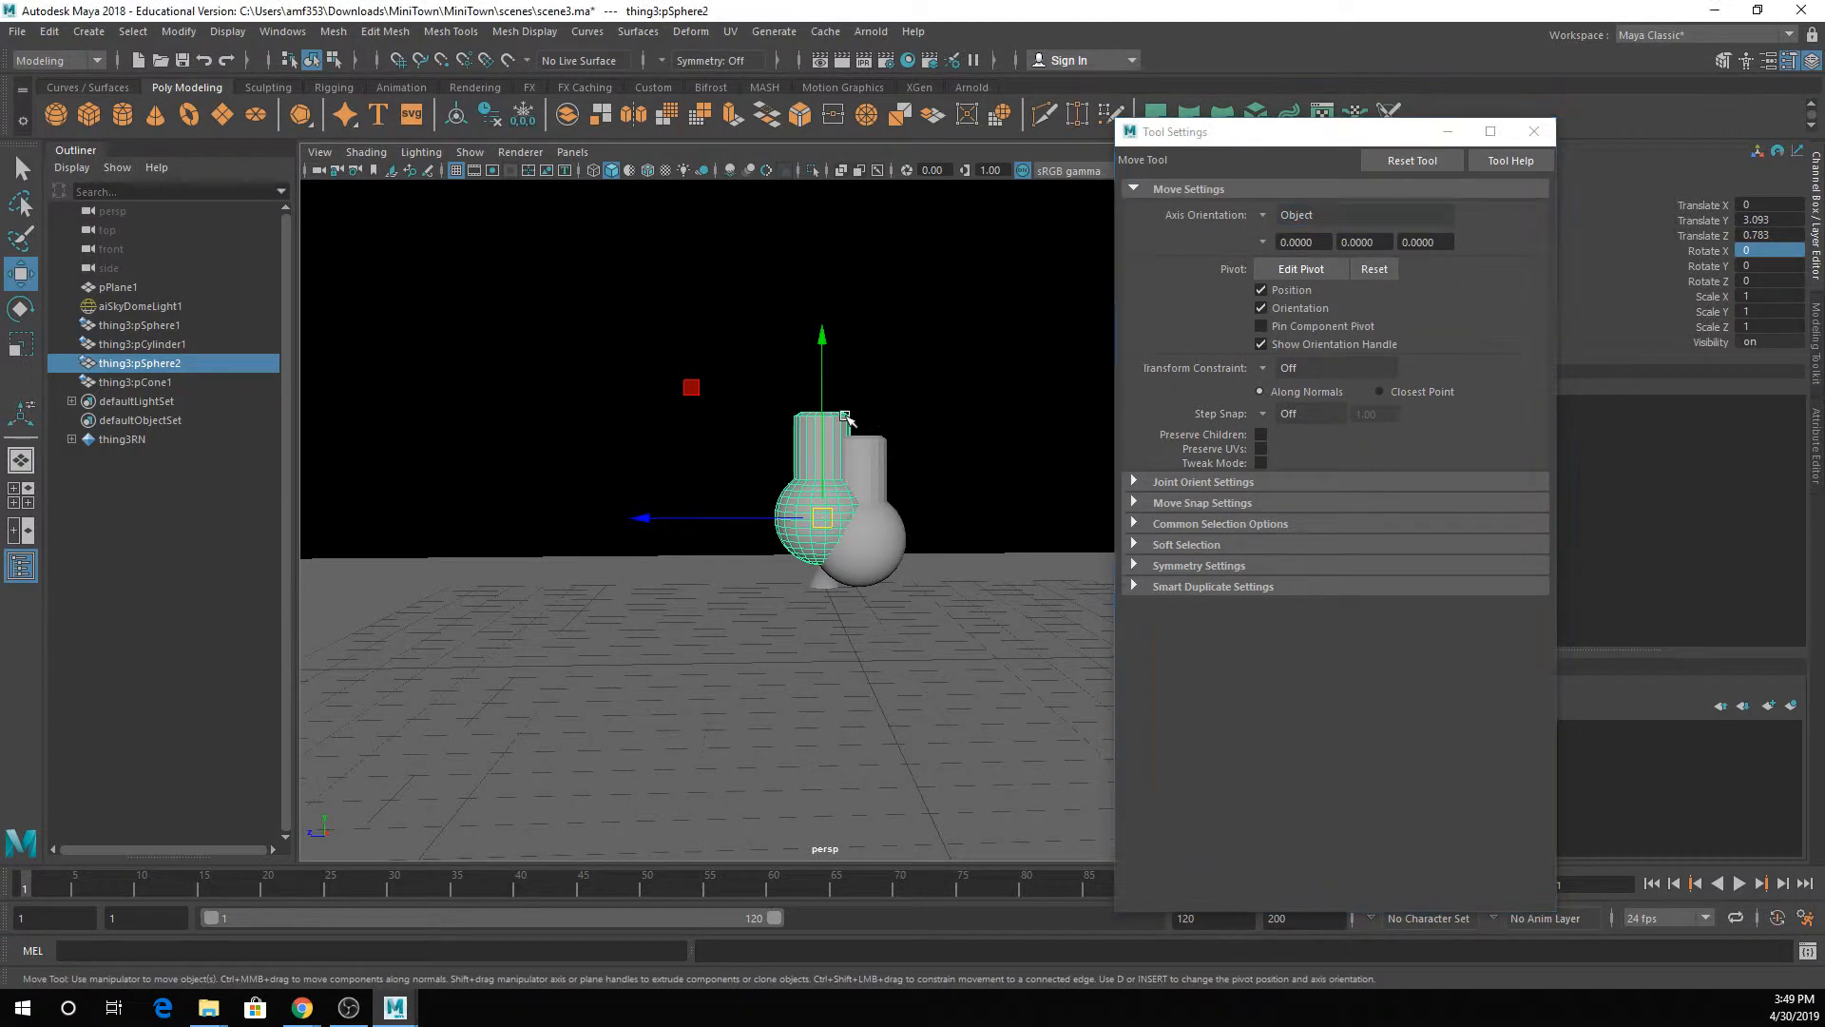
# - Rotate thing3:pSphere2 about X to about 65.8 degrees, move it along its own Y axis and undo the last move
pyautogui.press('e')
pyautogui.moveTo(838, 348); pyautogui.dragTo(652, 420)
pyautogui.press('w')
pyautogui.moveTo(795, 527); pyautogui.dragTo(596, 419)
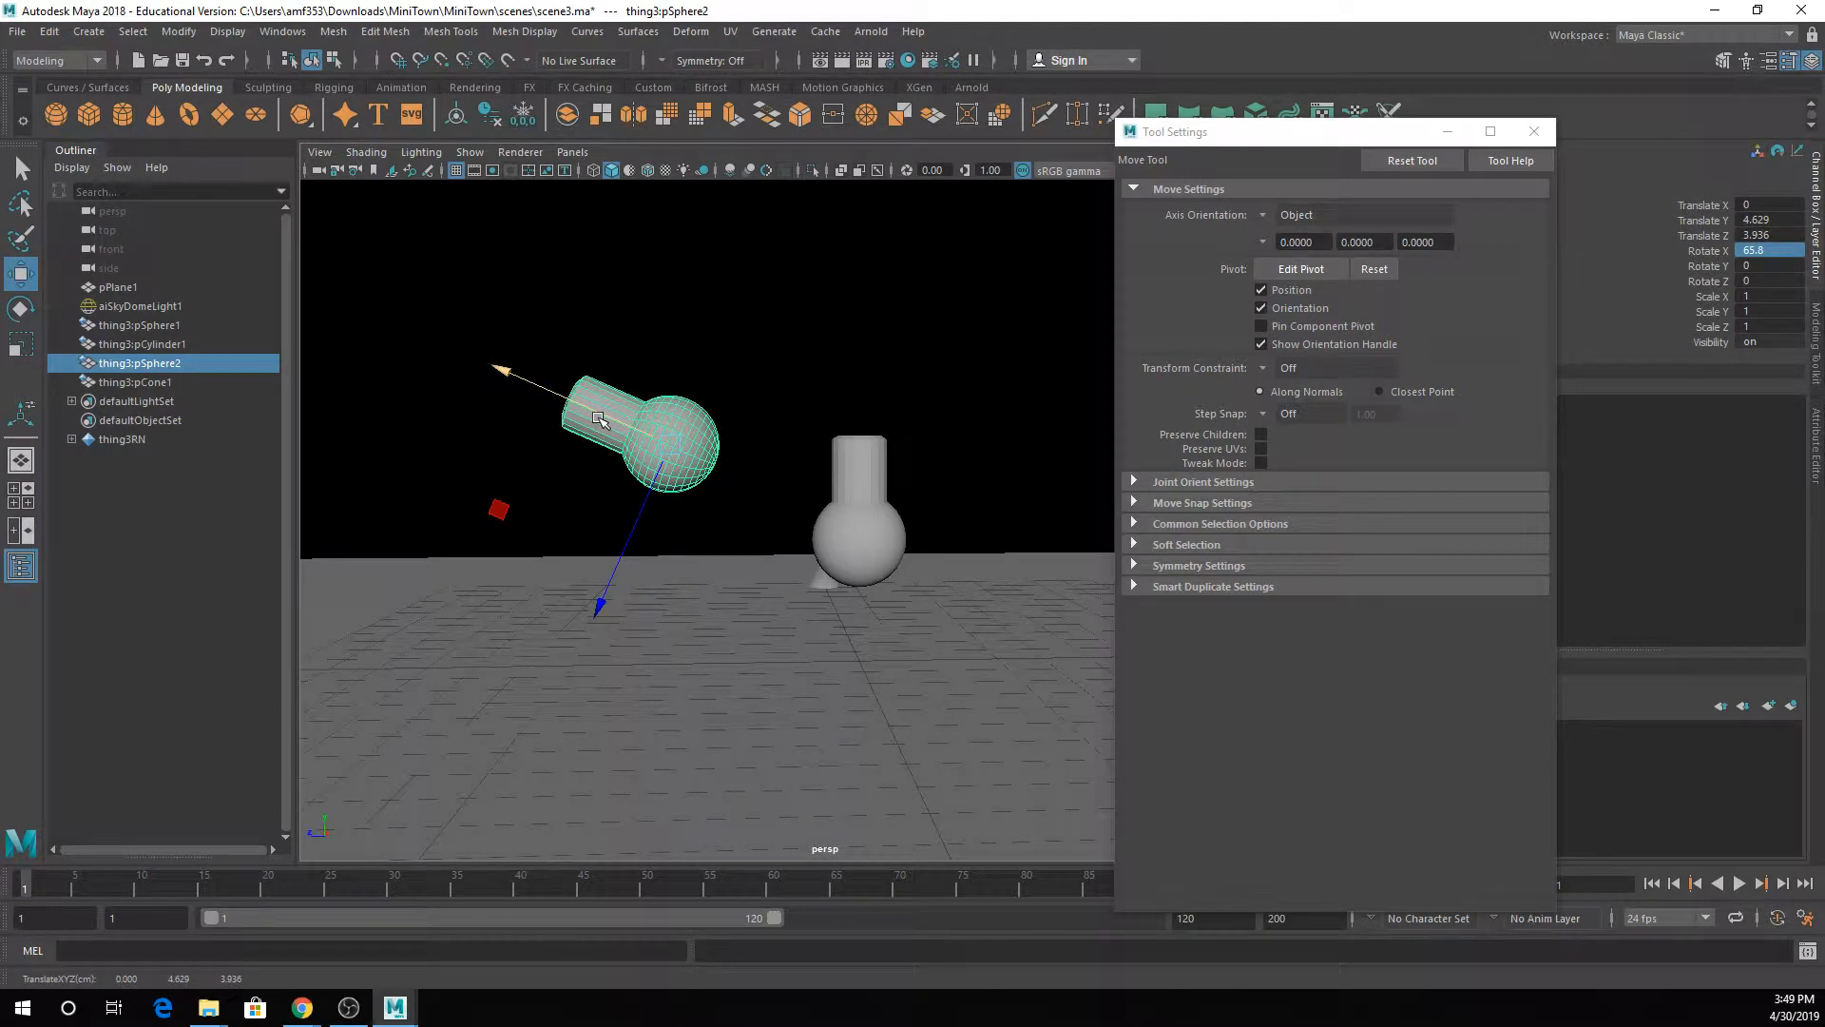
pyautogui.hotkey('ctrl', 'z')
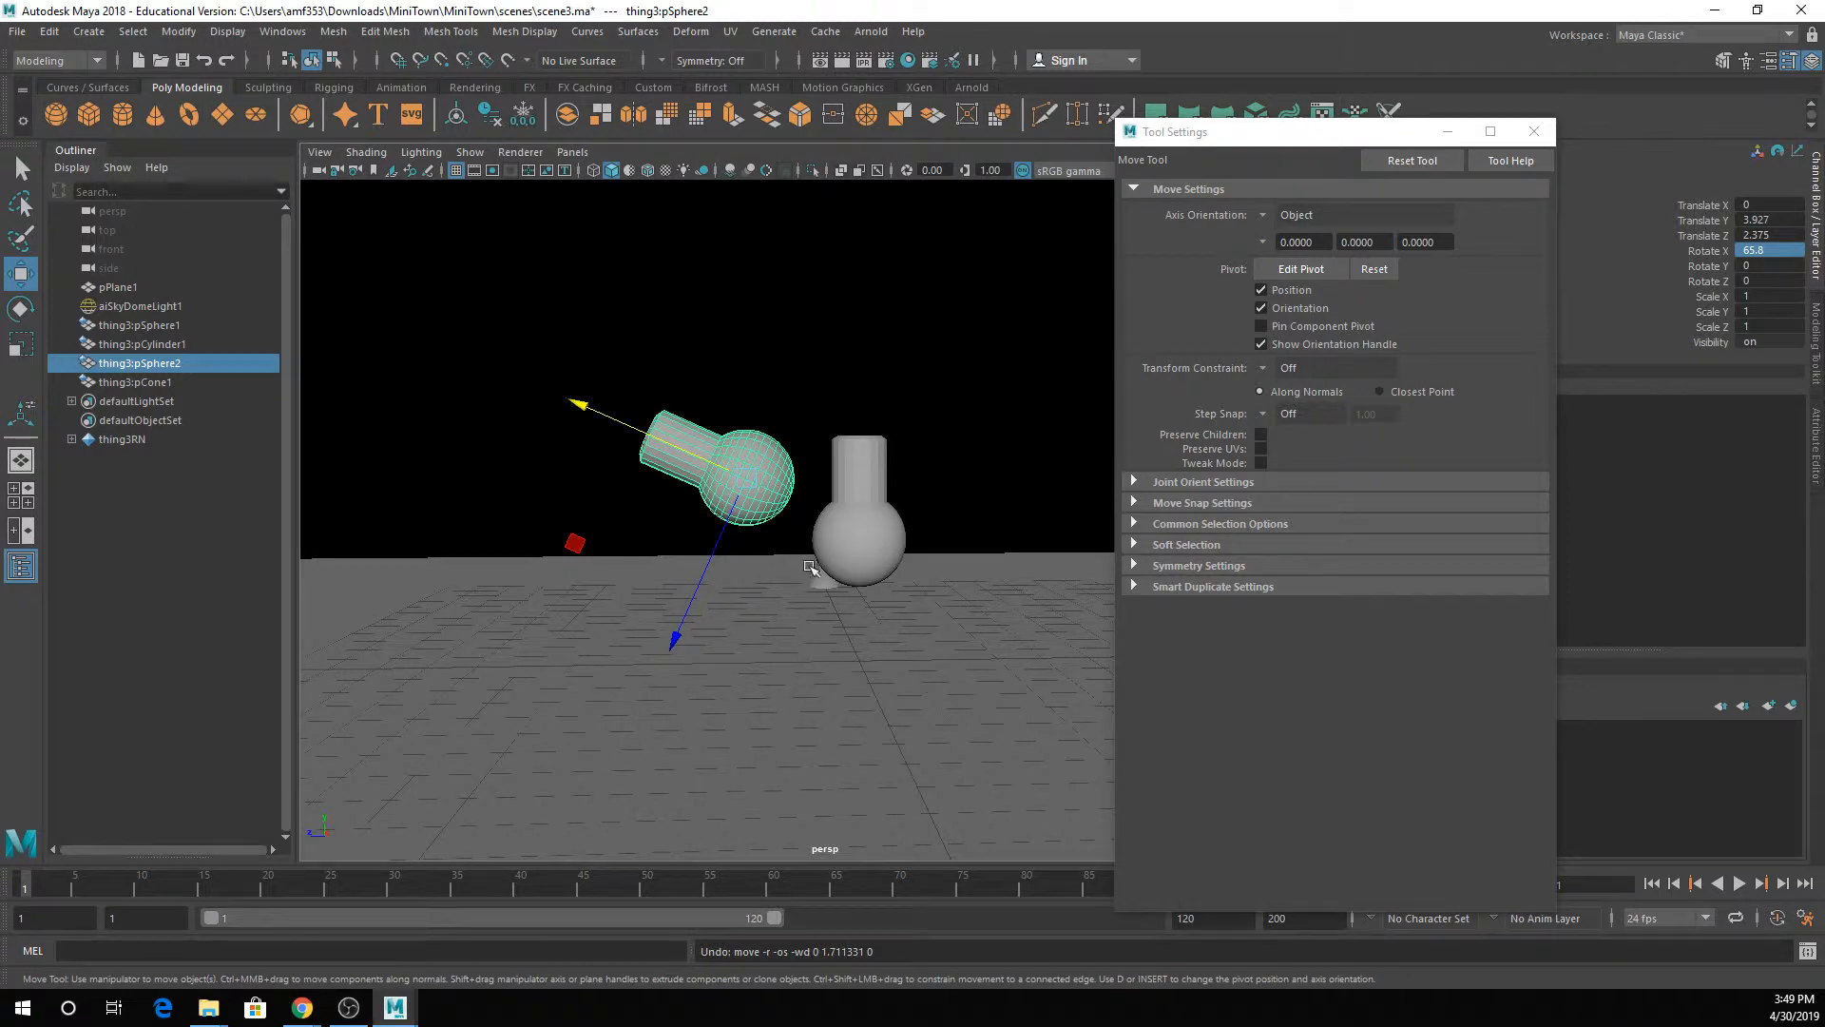
# - Try rotating thing3:pSphere2 further about its own X axis and undo the rotation
pyautogui.press('e')
pyautogui.scroll(3, 801, 528)
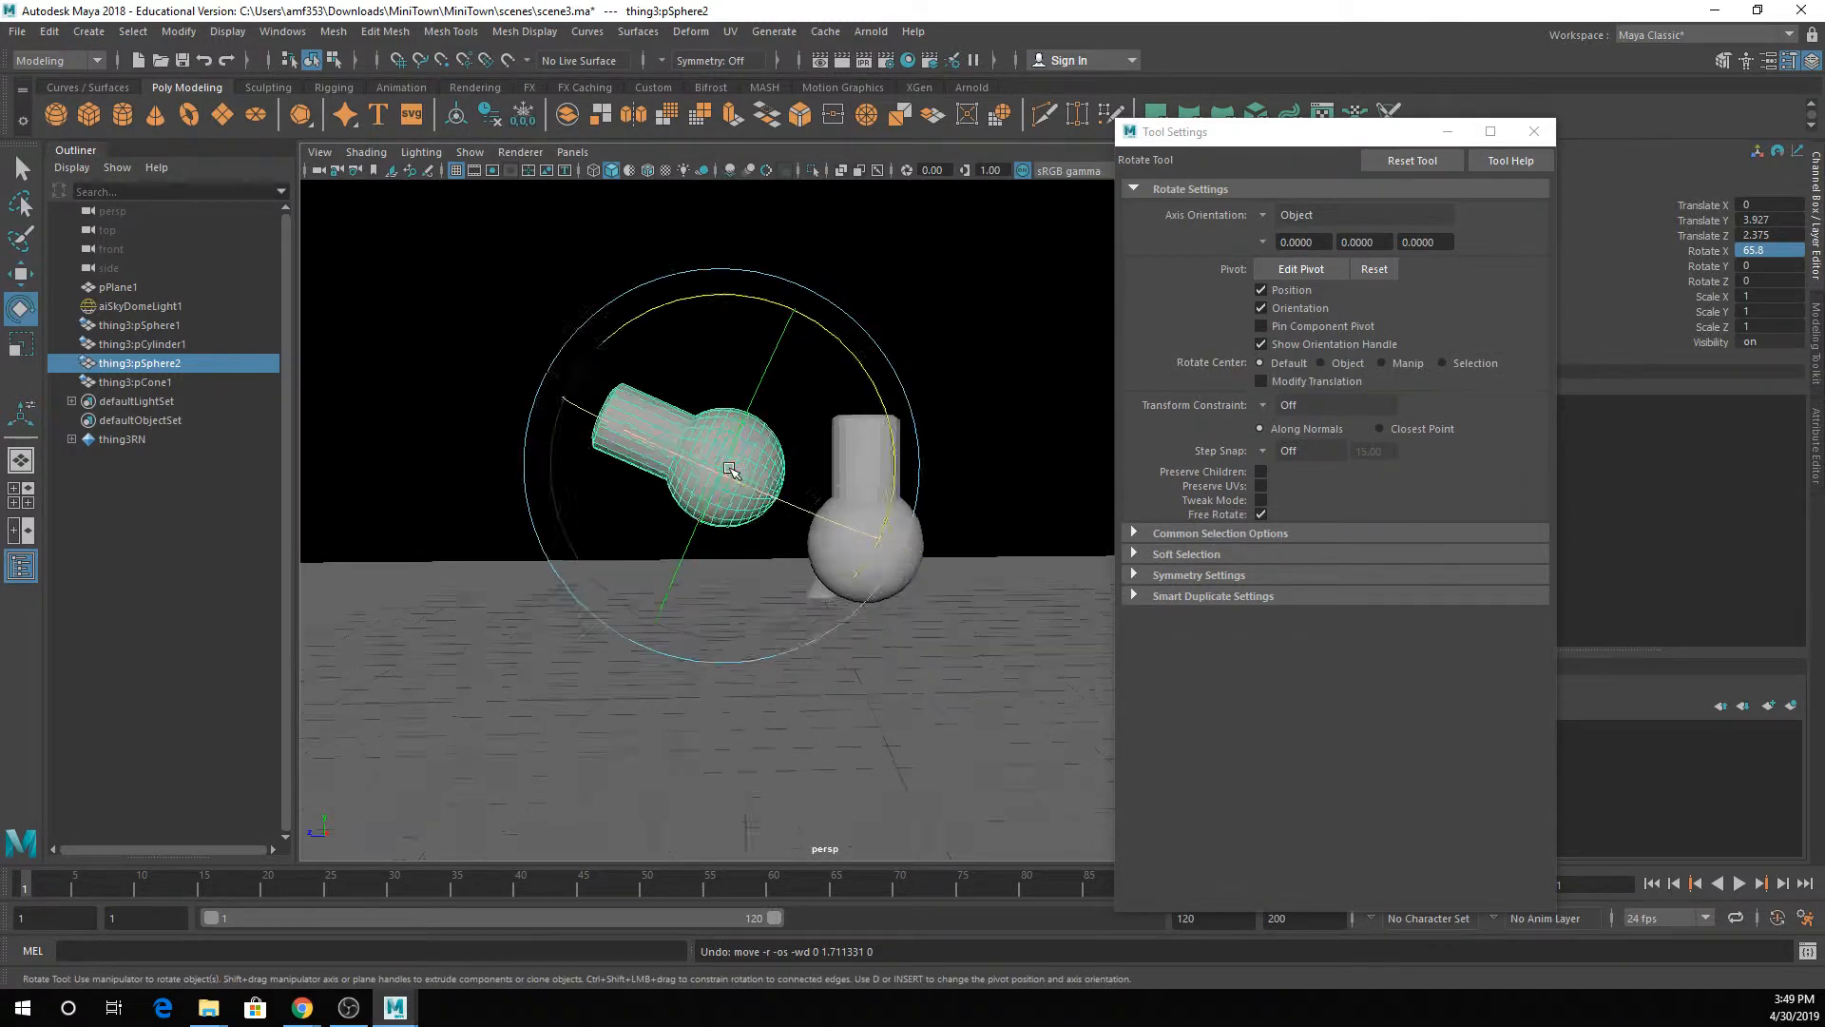
pyautogui.scroll(-1, 770, 503)
pyautogui.keyDown('alt'); pyautogui.moveTo(735, 473); pyautogui.dragTo(764, 509, button='middle'); pyautogui.keyUp('alt')
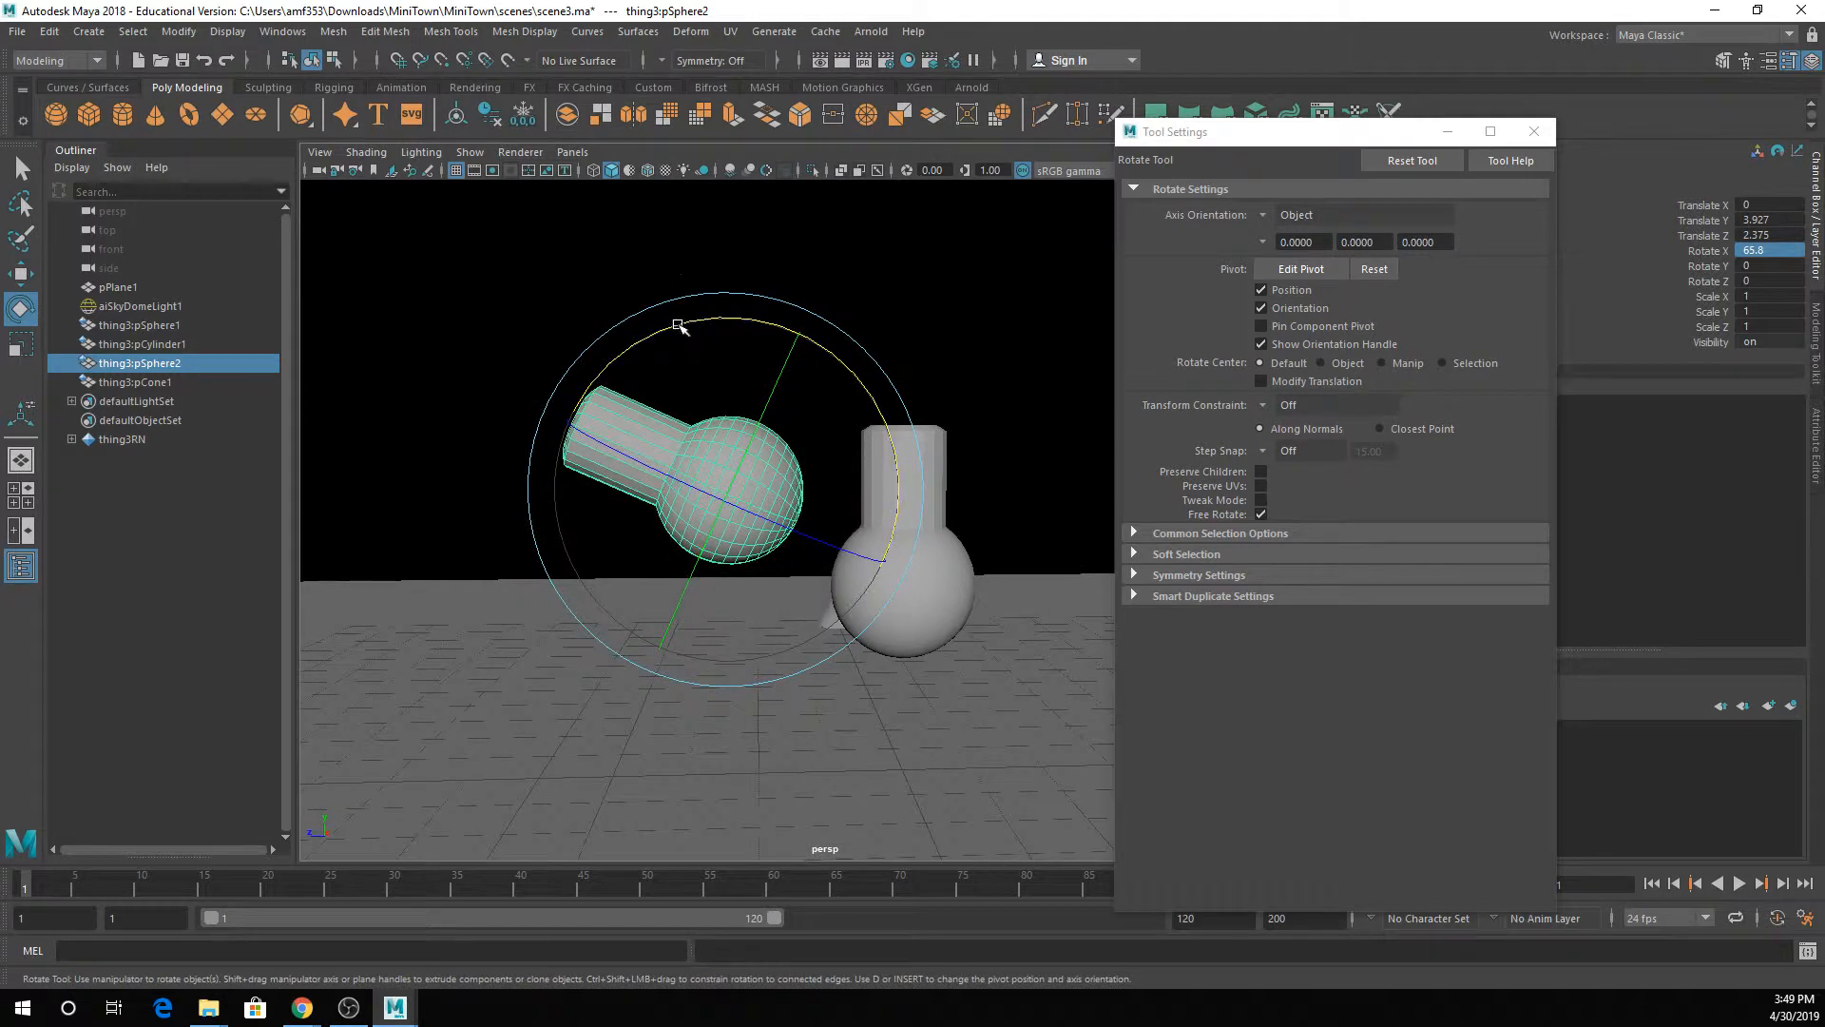
pyautogui.moveTo(680, 325); pyautogui.dragTo(825, 570)
pyautogui.hotkey('ctrl', 'z')
pyautogui.hotkey('ctrl', 'z')
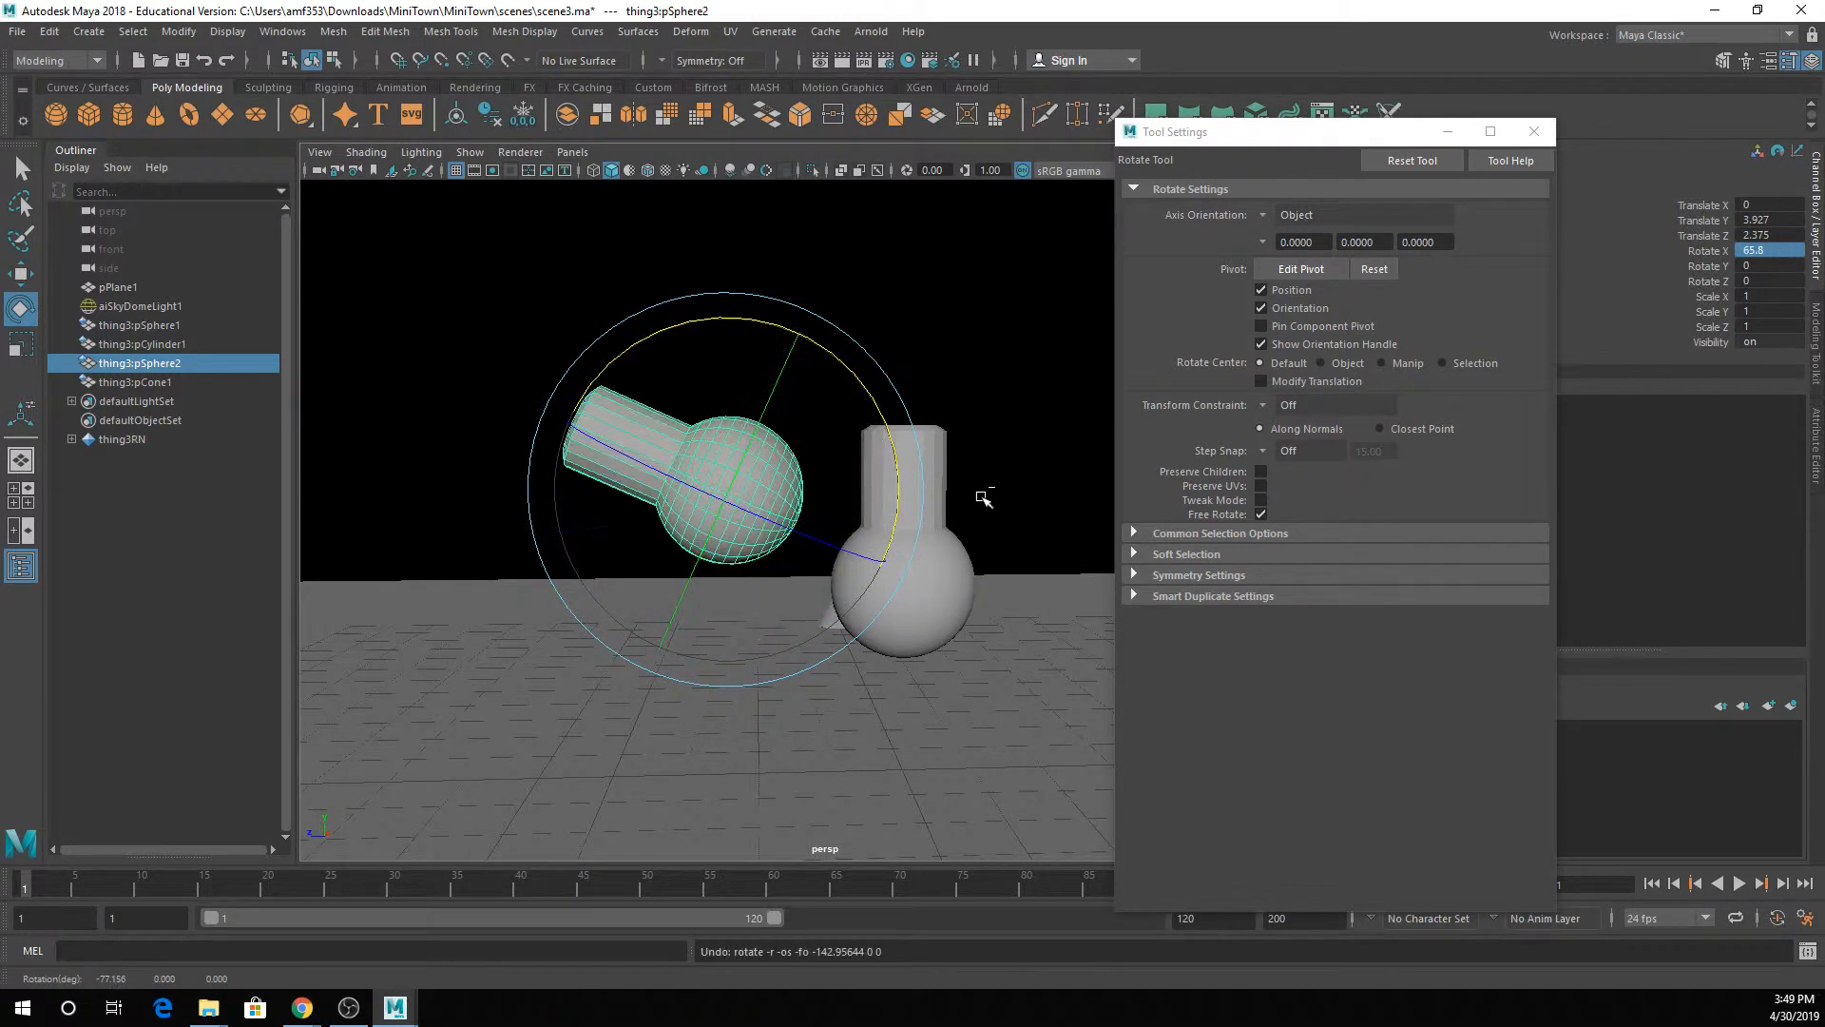
# - Move thing3:pSphere2 freely above the other part, and reset its Translate X, Y, Z and Rotate X to 0
pyautogui.press('w')
pyautogui.moveTo(729, 504); pyautogui.dragTo(883, 430)
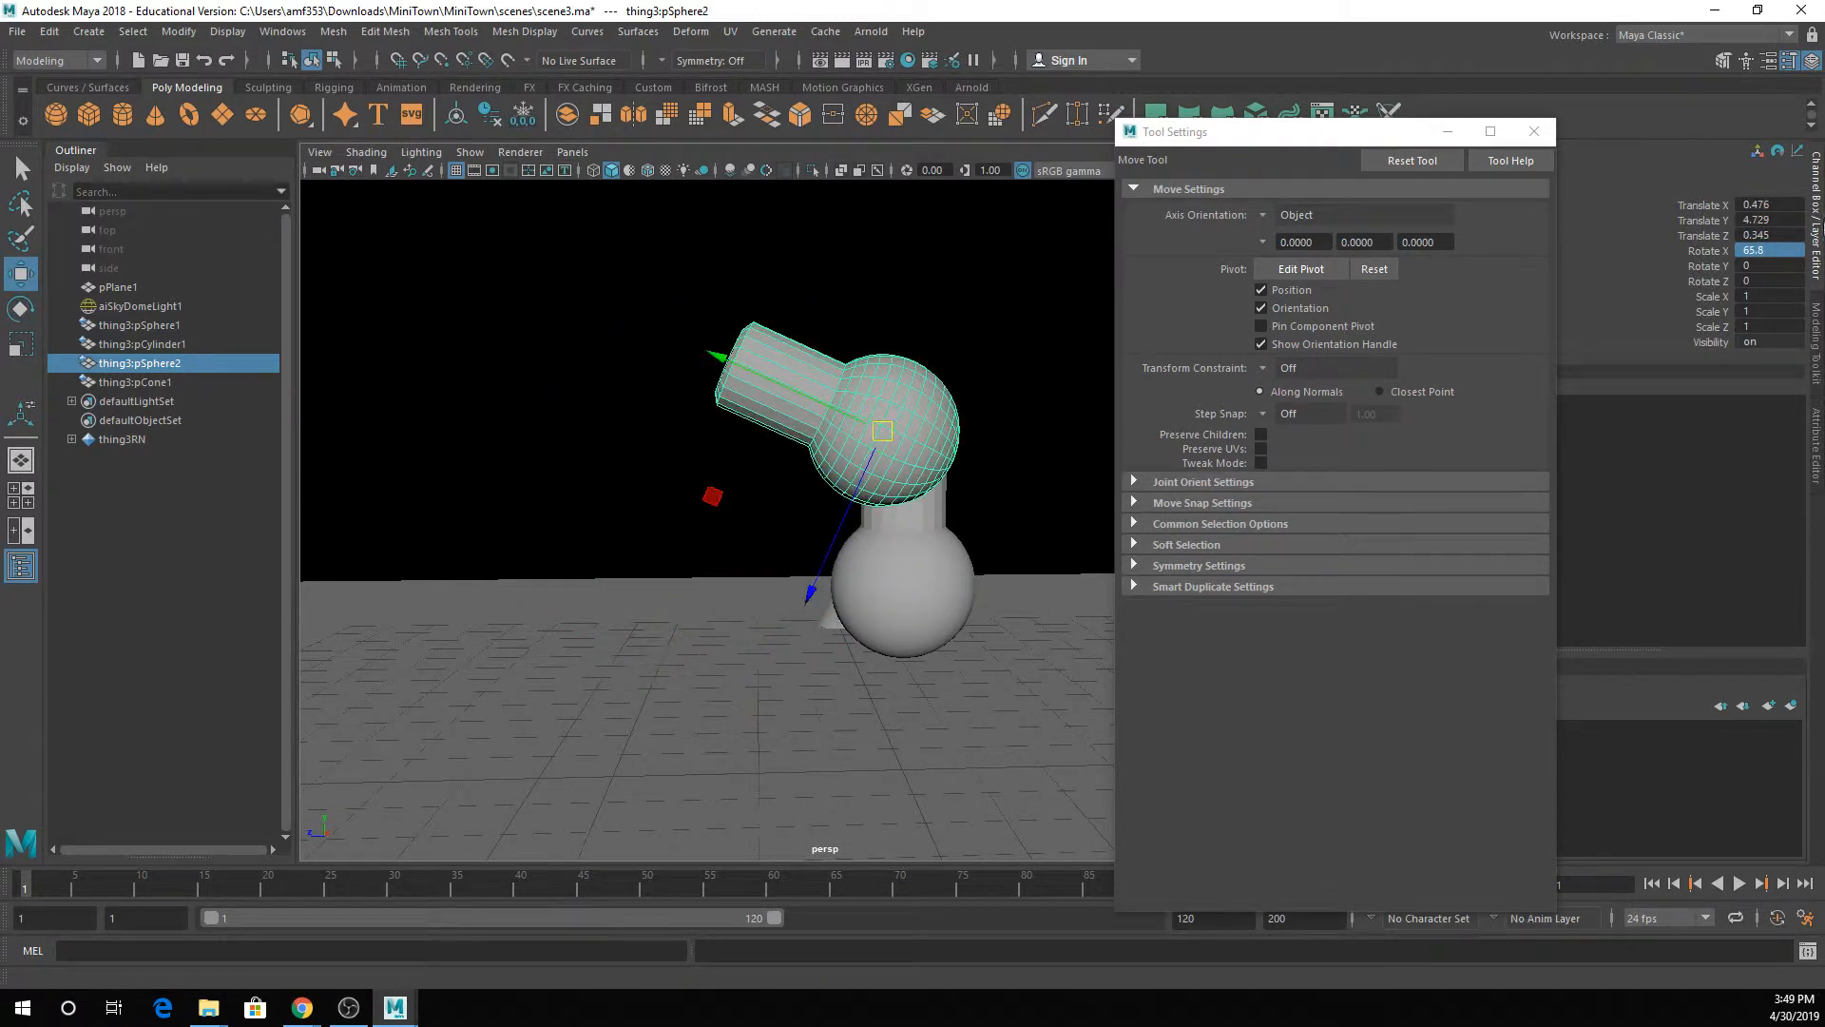
pyautogui.moveTo(1766, 250); pyautogui.dragTo(1764, 205)
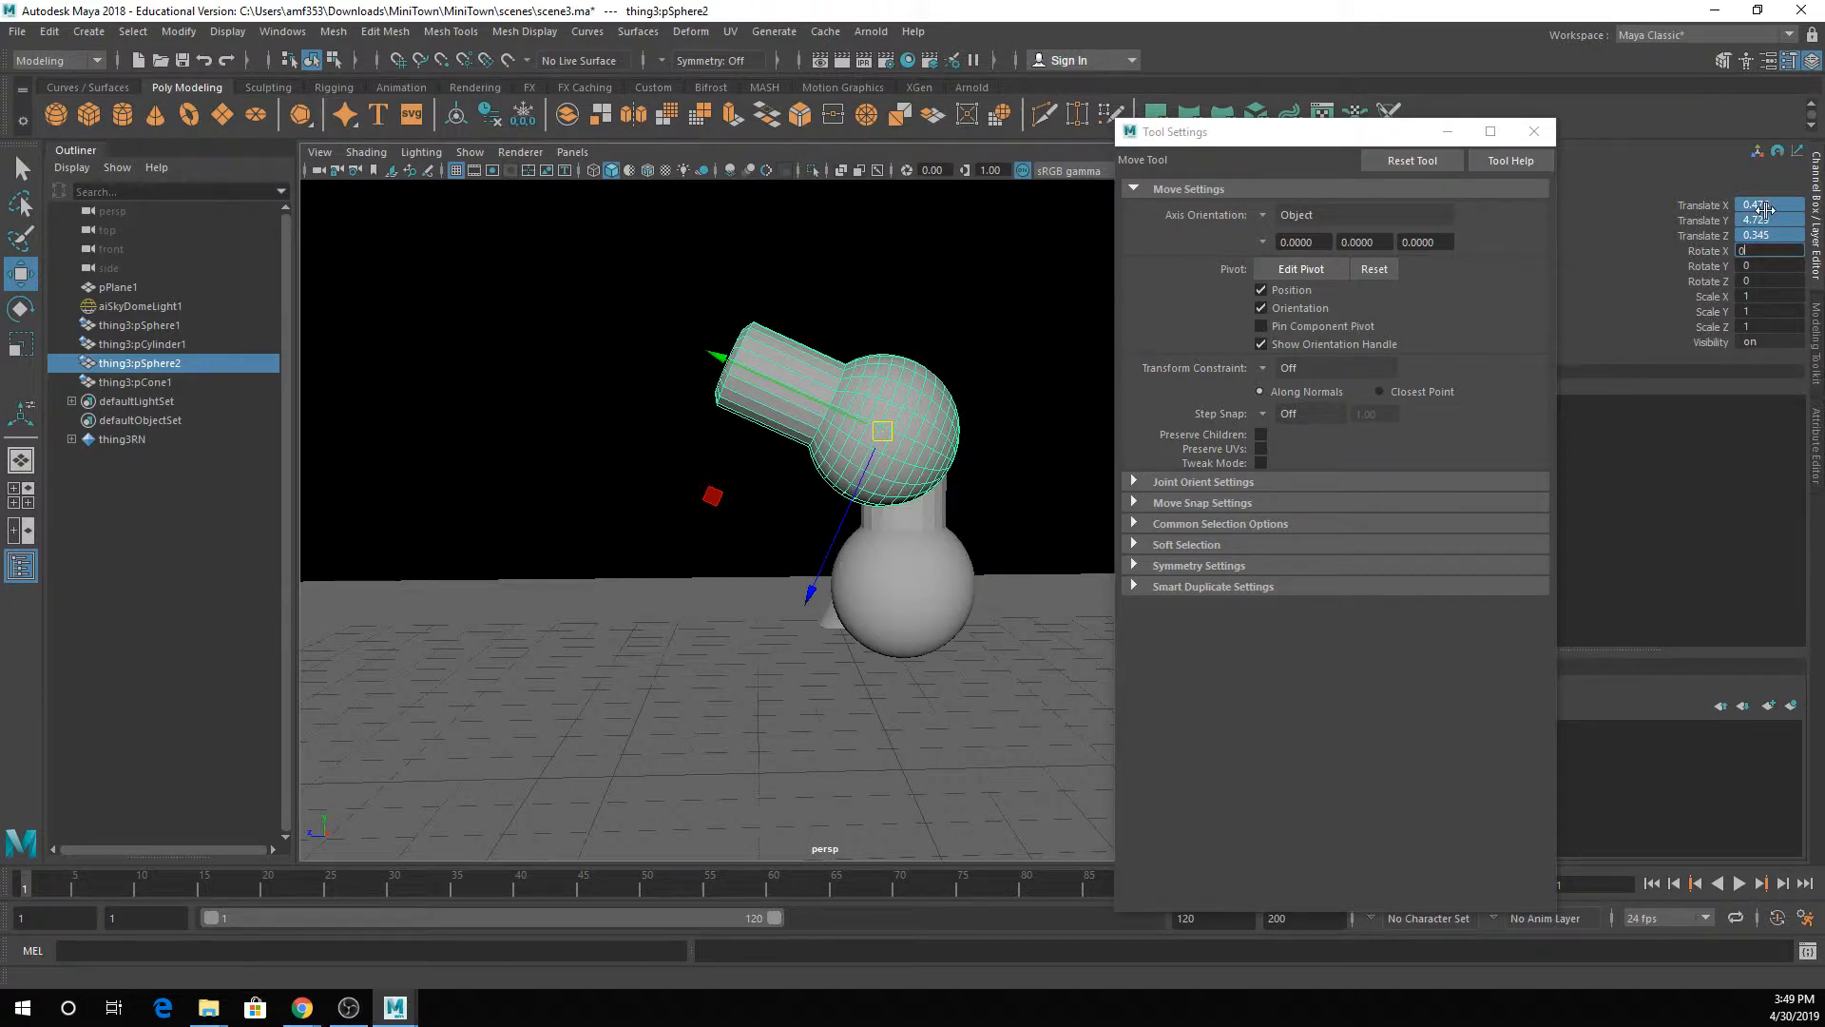
pyautogui.press('Return')
# - Try tilting thing3:pSphere1 about 17.3 degrees around its X axis and undo the rotation
pyautogui.click(905, 571)
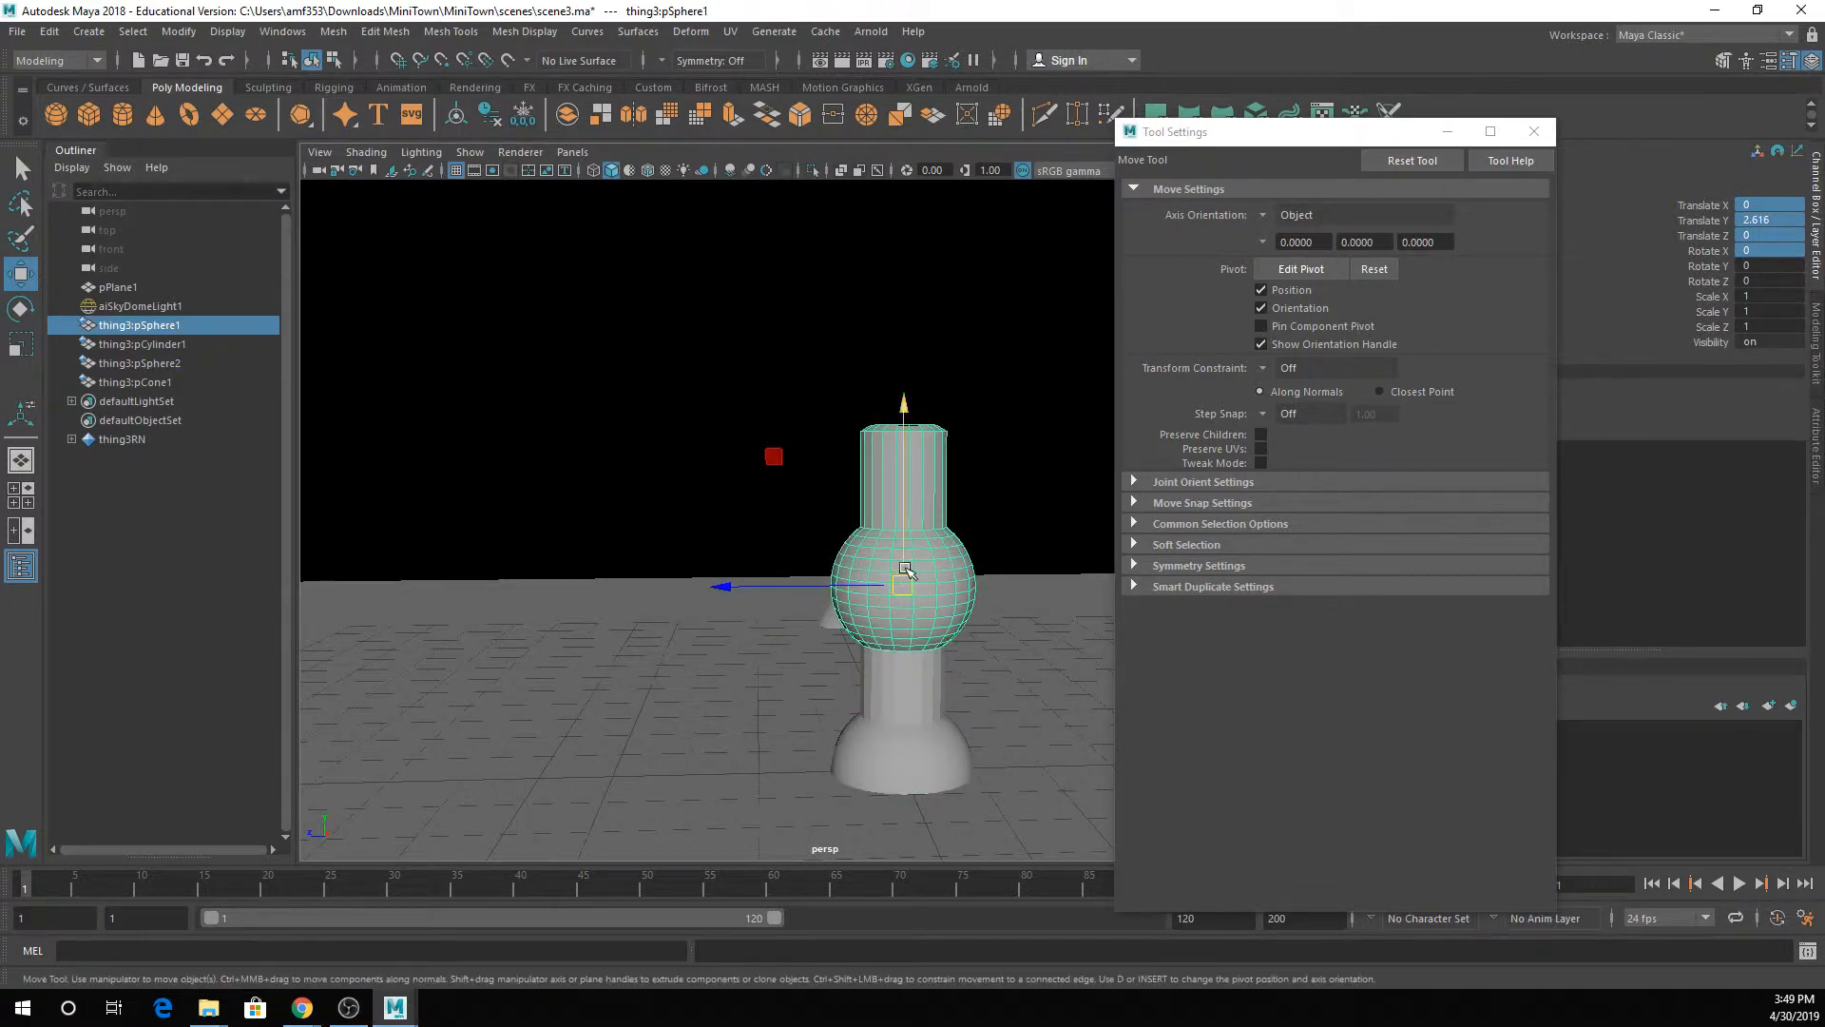
pyautogui.press('e')
pyautogui.moveTo(843, 476); pyautogui.dragTo(856, 778)
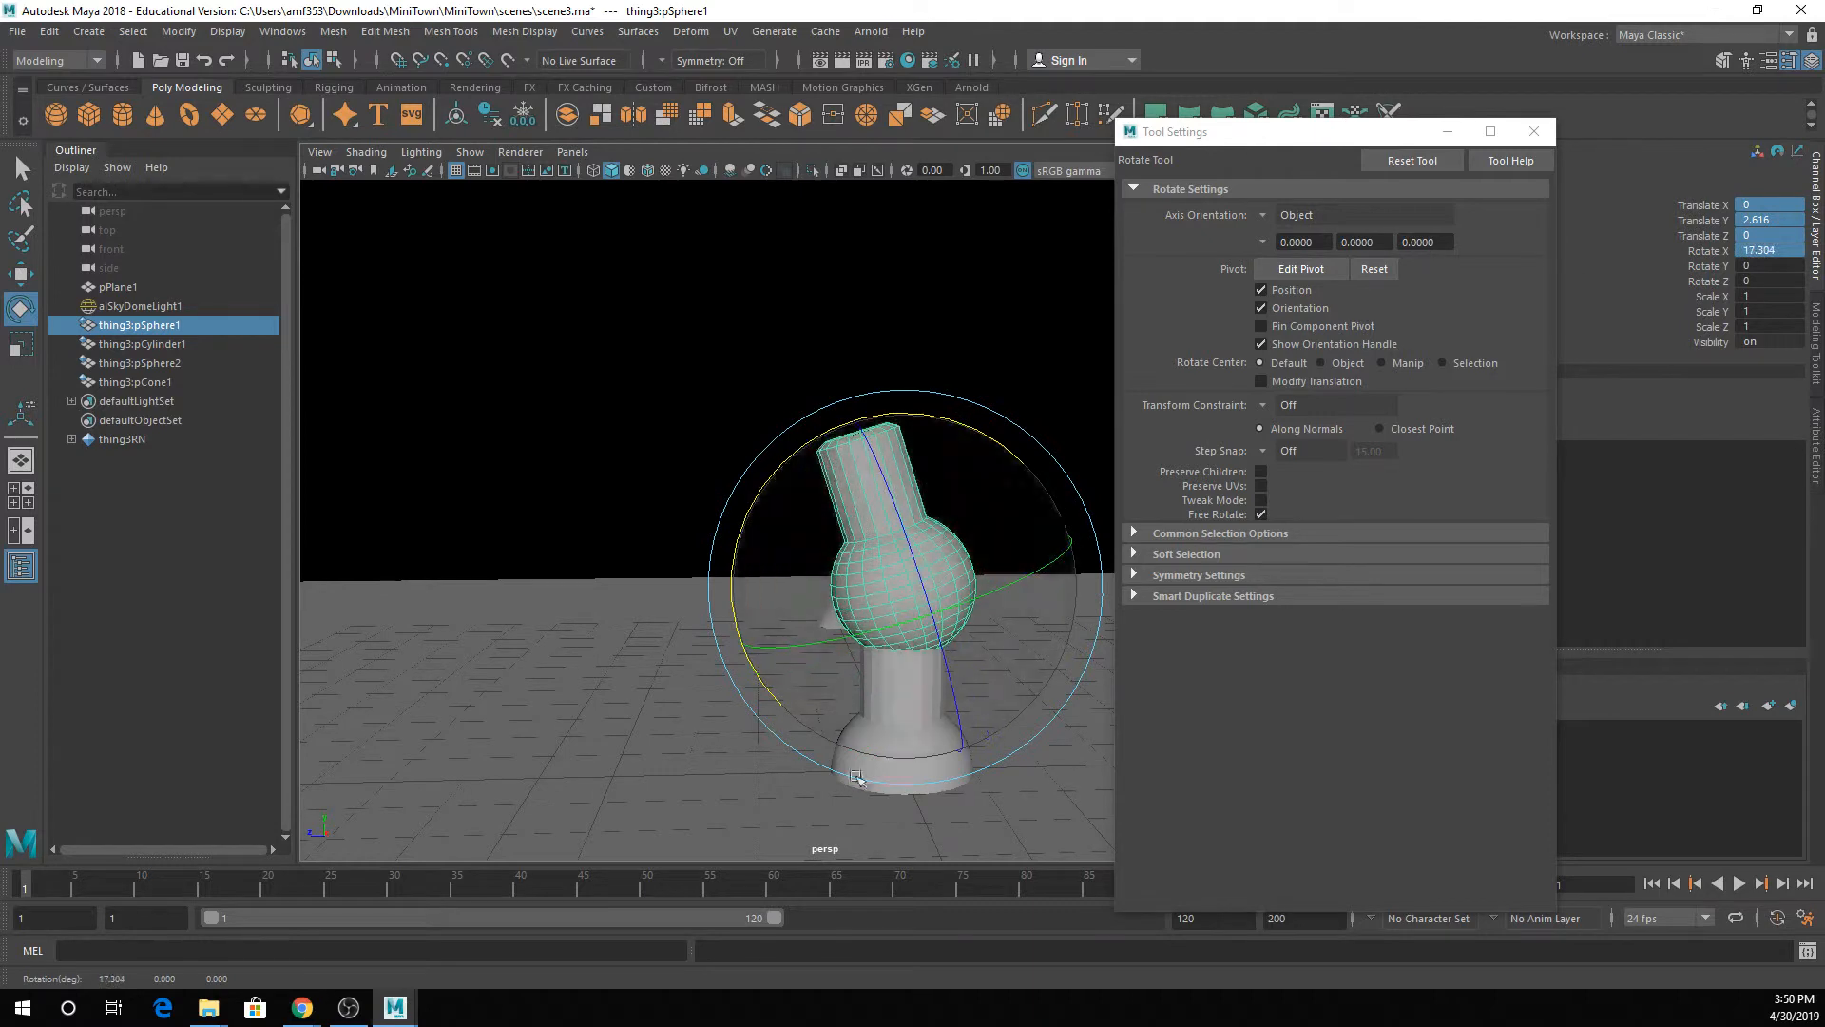
pyautogui.hotkey('ctrl', 'z')
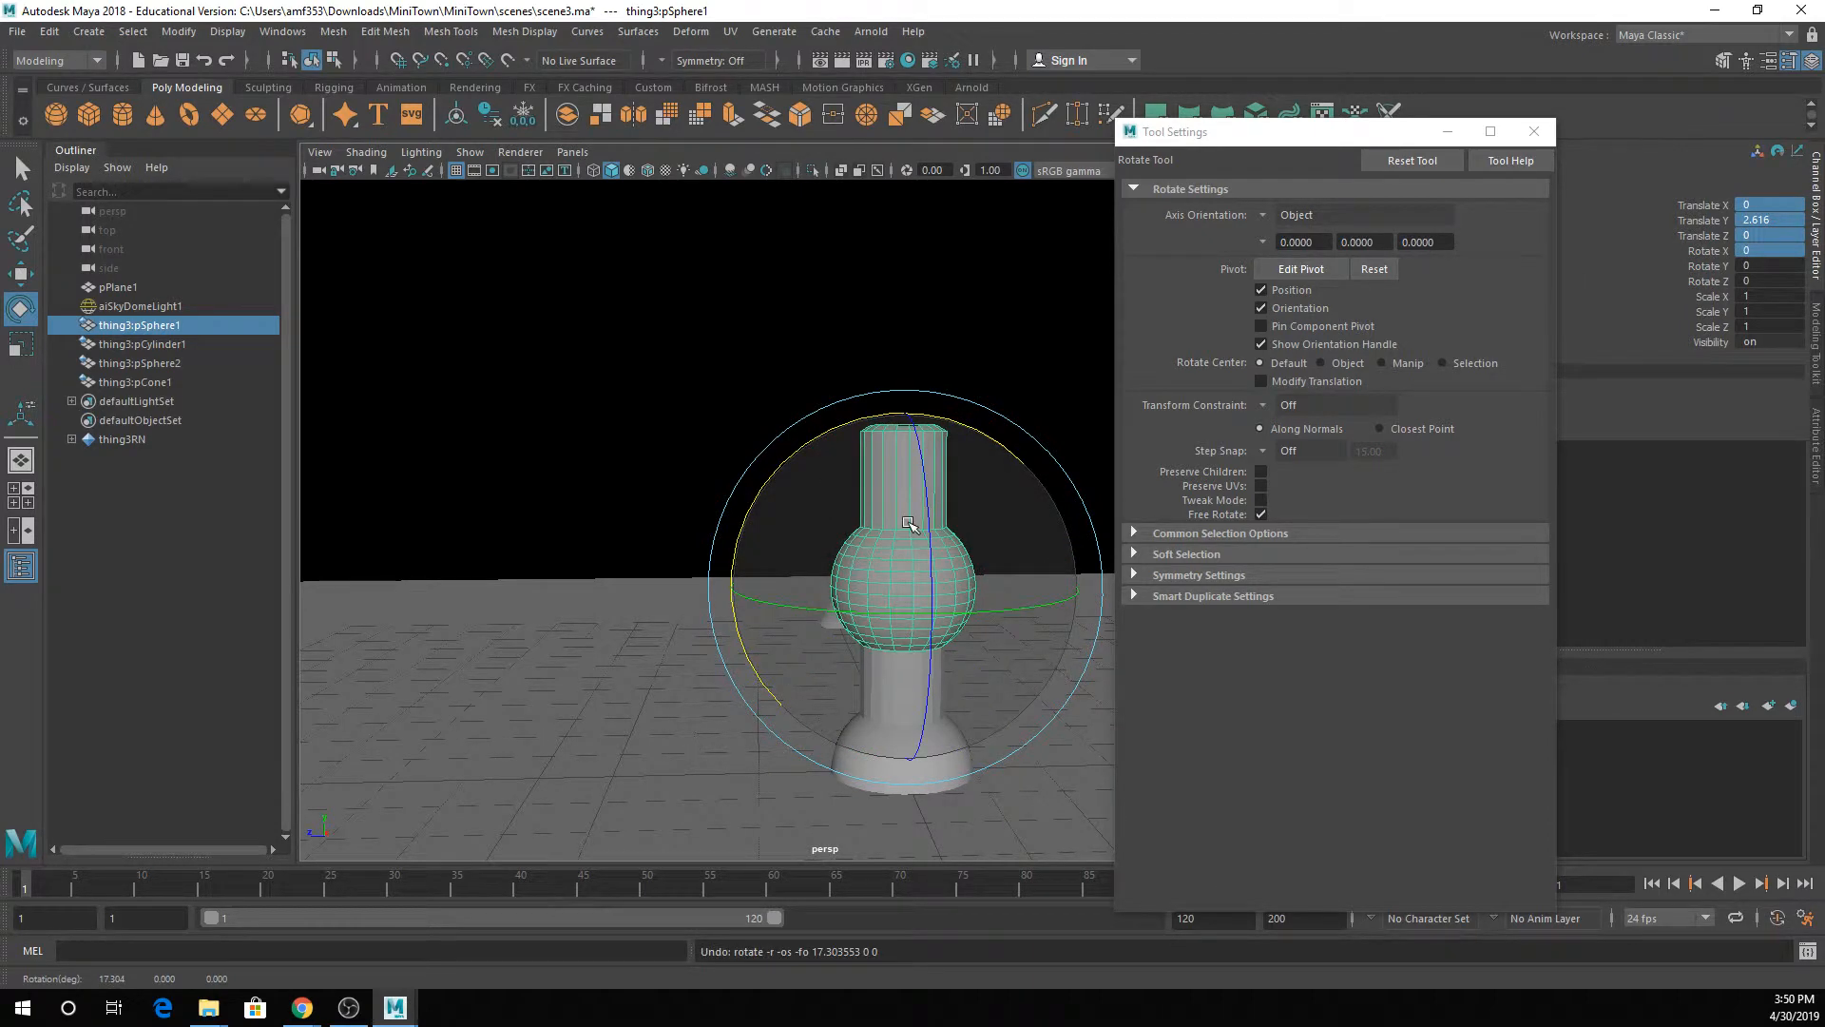
# - Rotate thing3:pSphere1 about 58.7 degrees around its X axis and return to the Move tool
pyautogui.press('f')
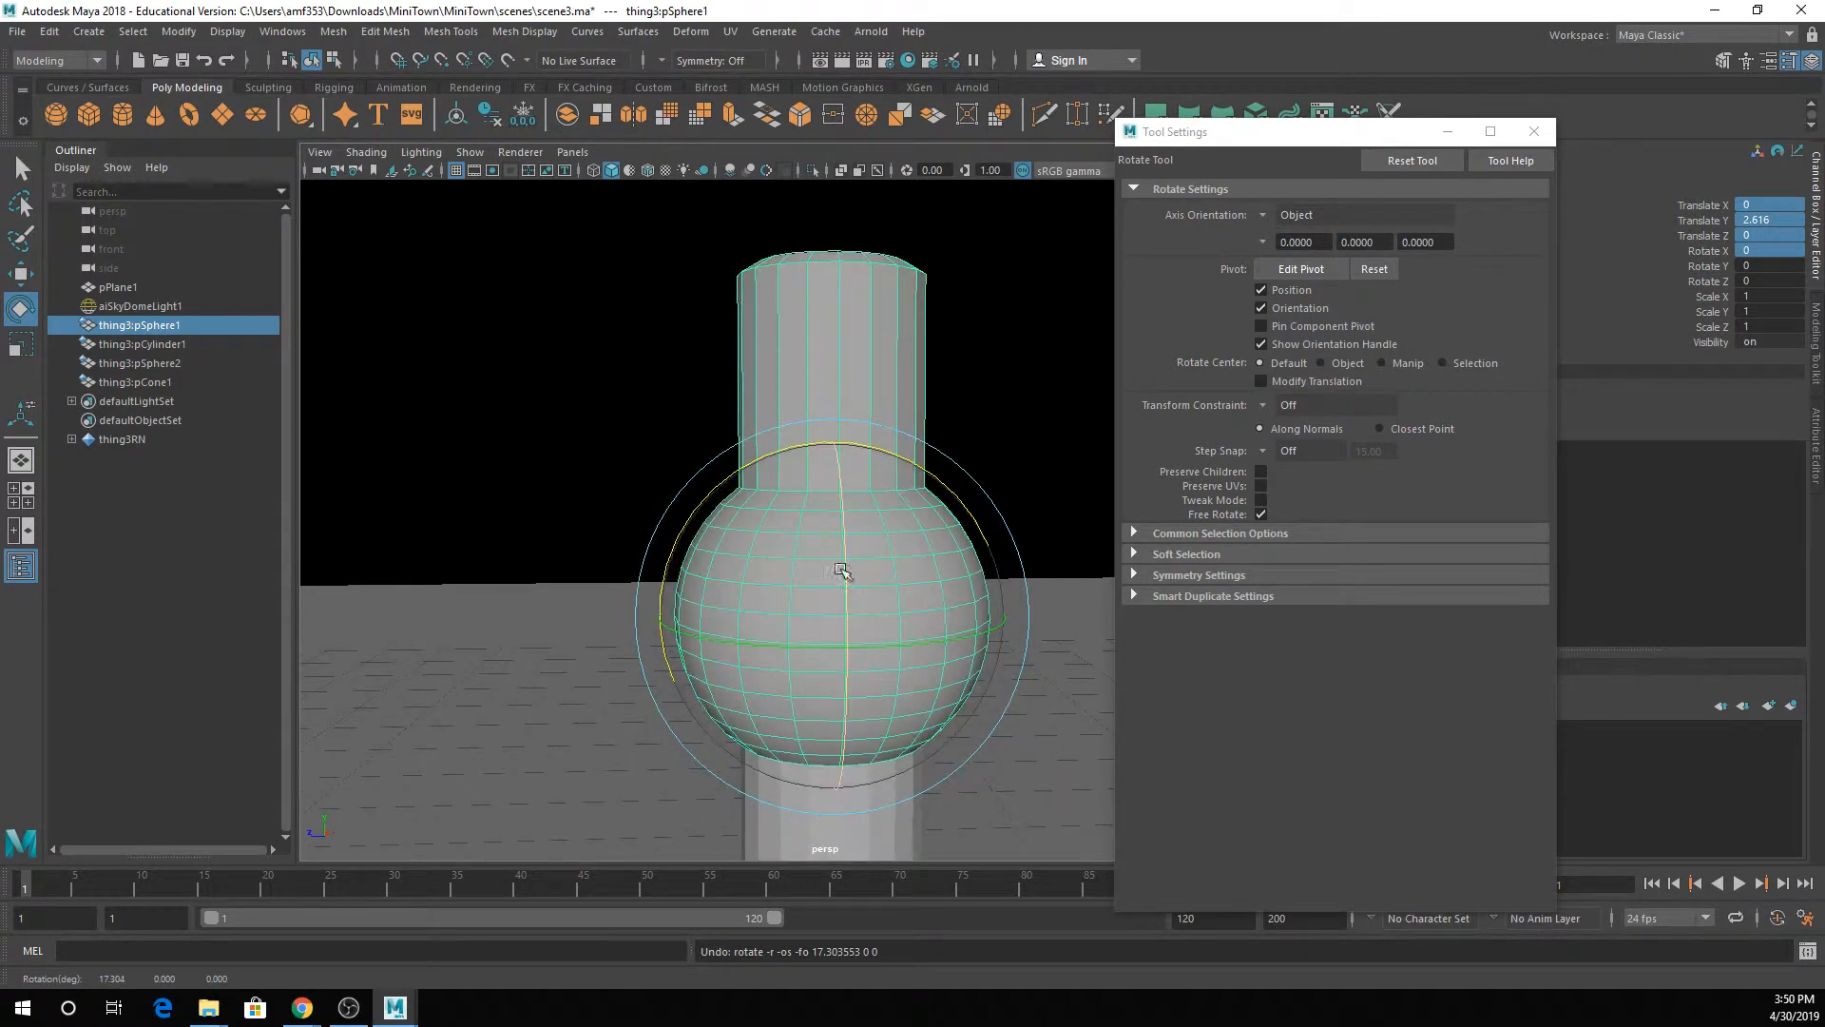
pyautogui.keyDown('alt'); pyautogui.moveTo(842, 570); pyautogui.dragTo(752, 520, button='middle'); pyautogui.keyUp('alt')
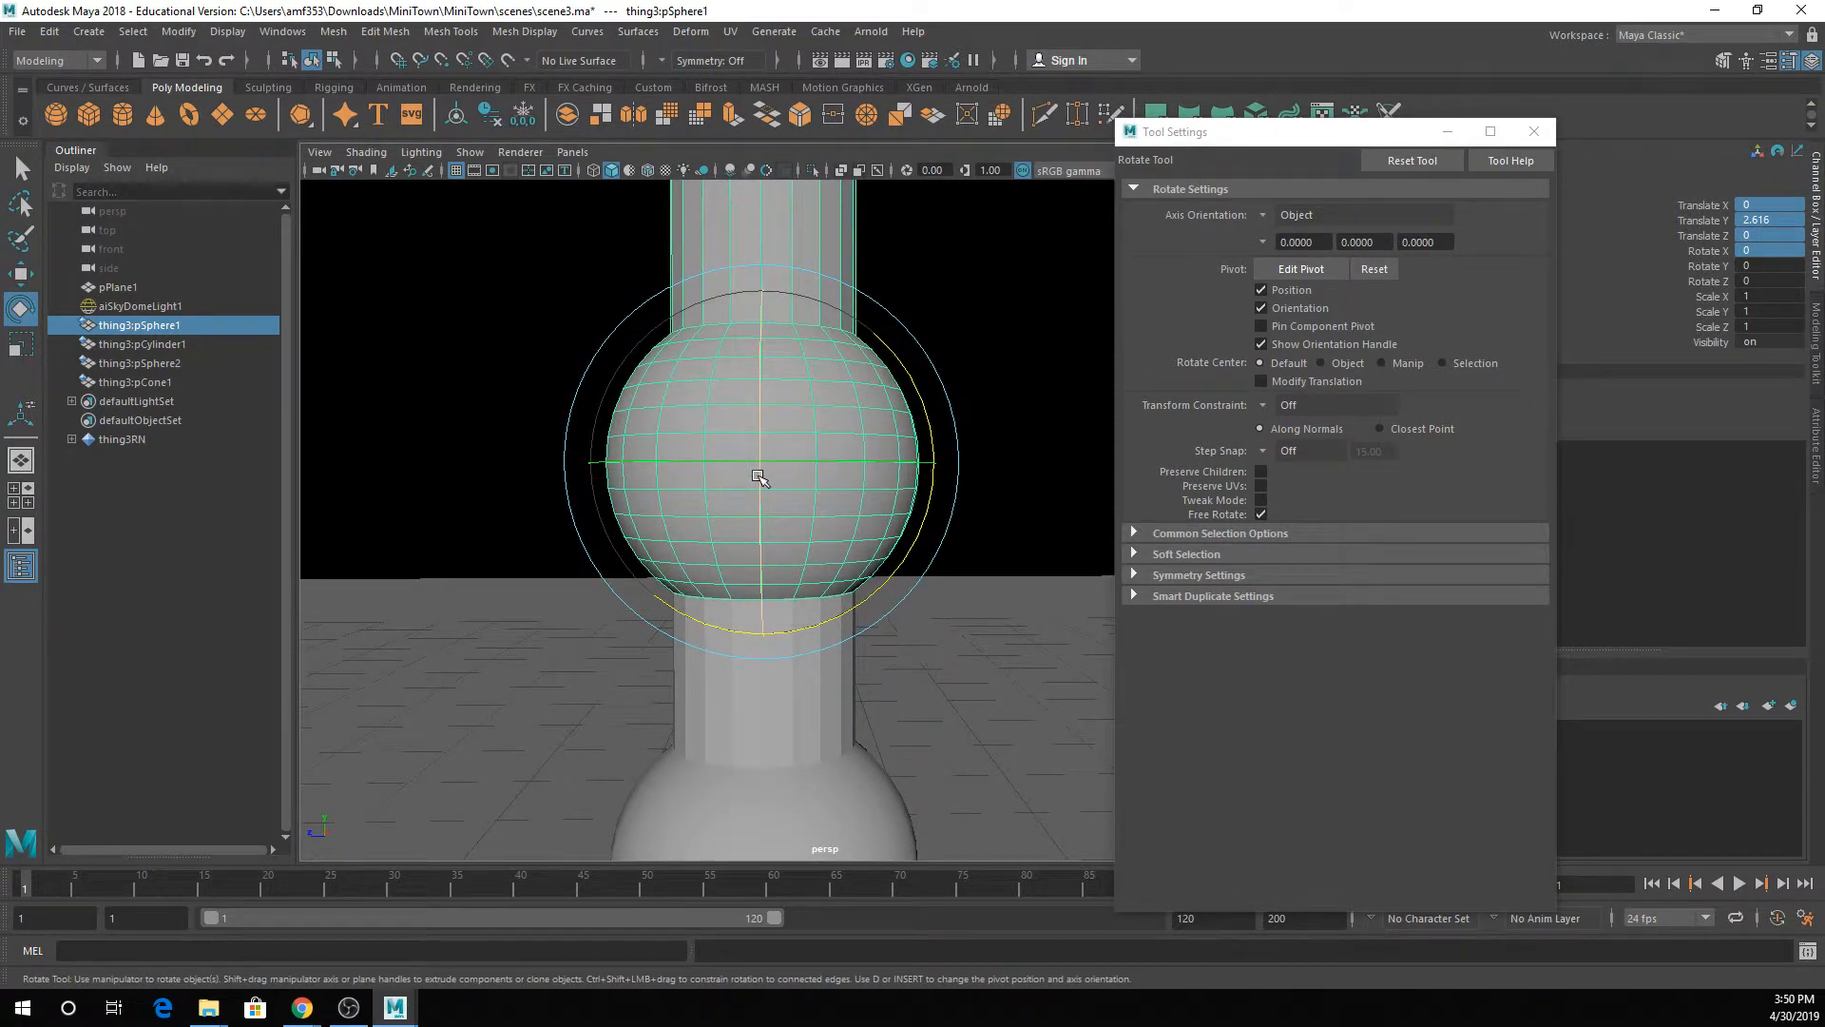
pyautogui.scroll(-5, 723, 342)
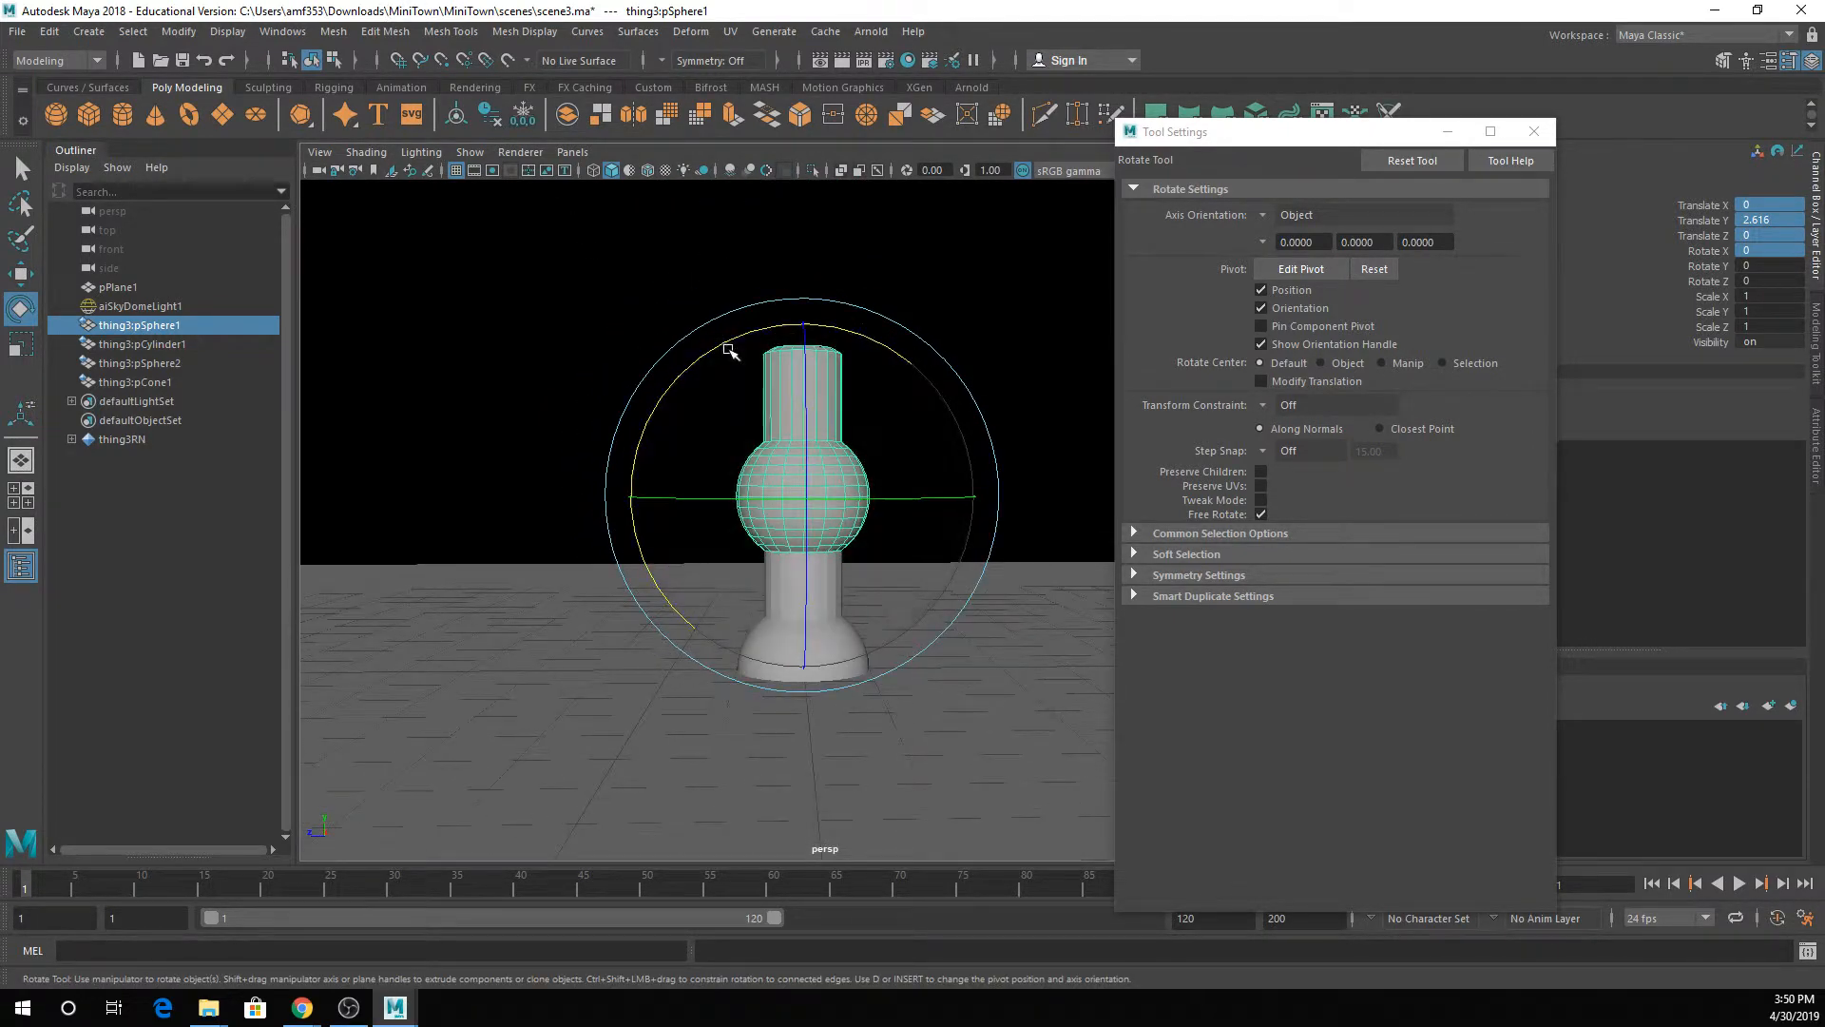
pyautogui.moveTo(729, 351); pyautogui.dragTo(581, 395)
pyautogui.press('w')
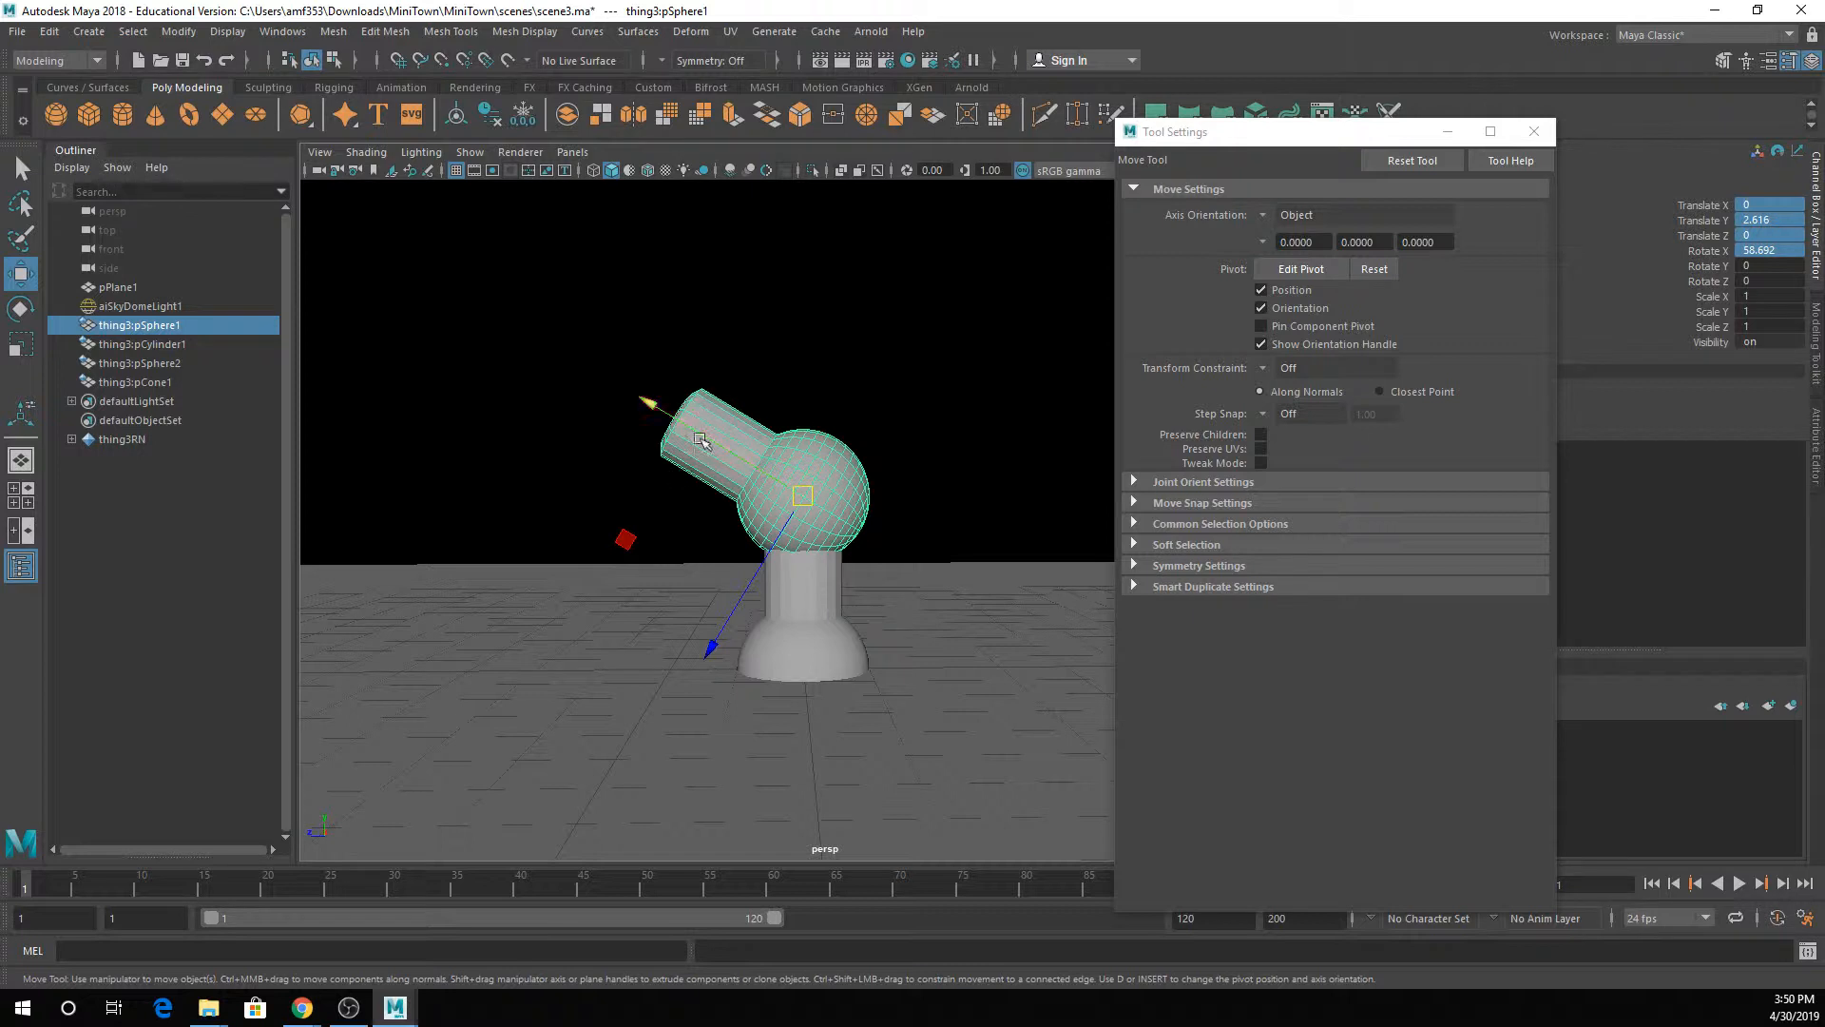
# - Try moving thing3:pSphere1 along its own tilted Y axis and undo the move
pyautogui.moveTo(720, 454); pyautogui.dragTo(582, 388)
pyautogui.hotkey('ctrl', 'z')
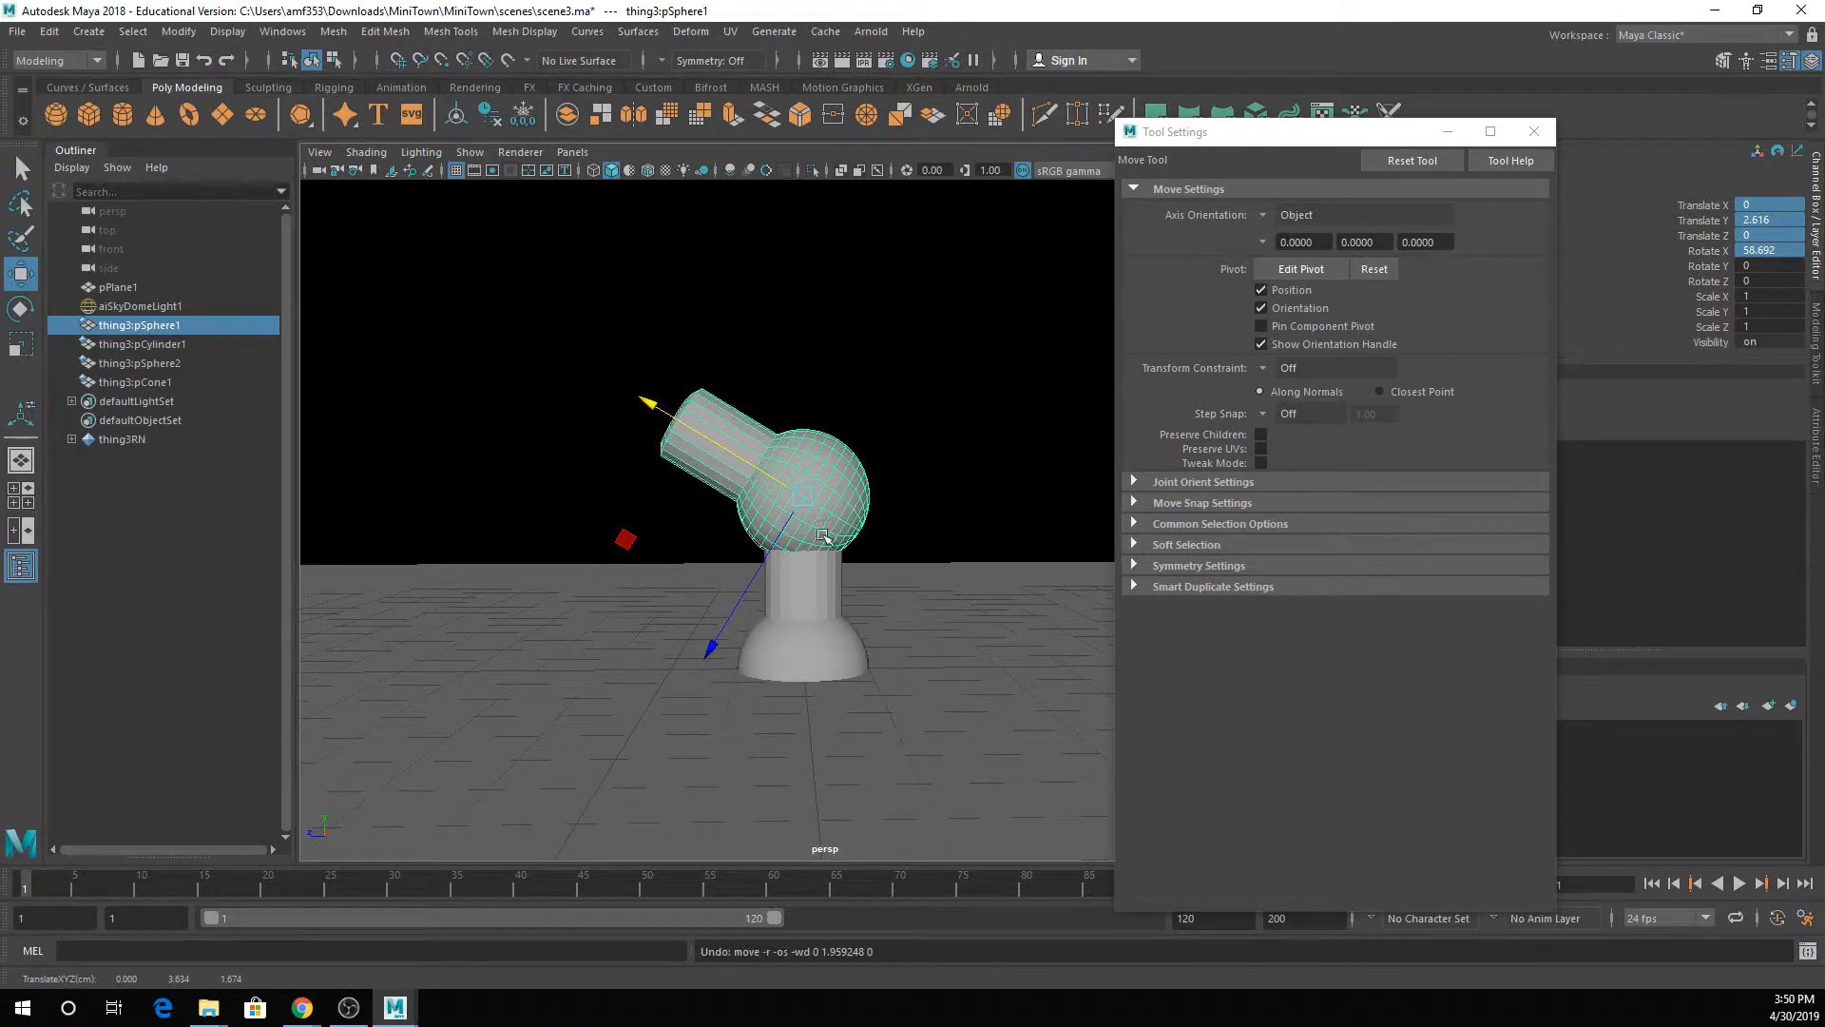
# - Combine thing3:pSphere1 and thing3:pSphere2 into one mesh, and separate the combined mesh into its parts
pyautogui.keyDown('shift'); pyautogui.click(824, 602); pyautogui.keyUp('shift')
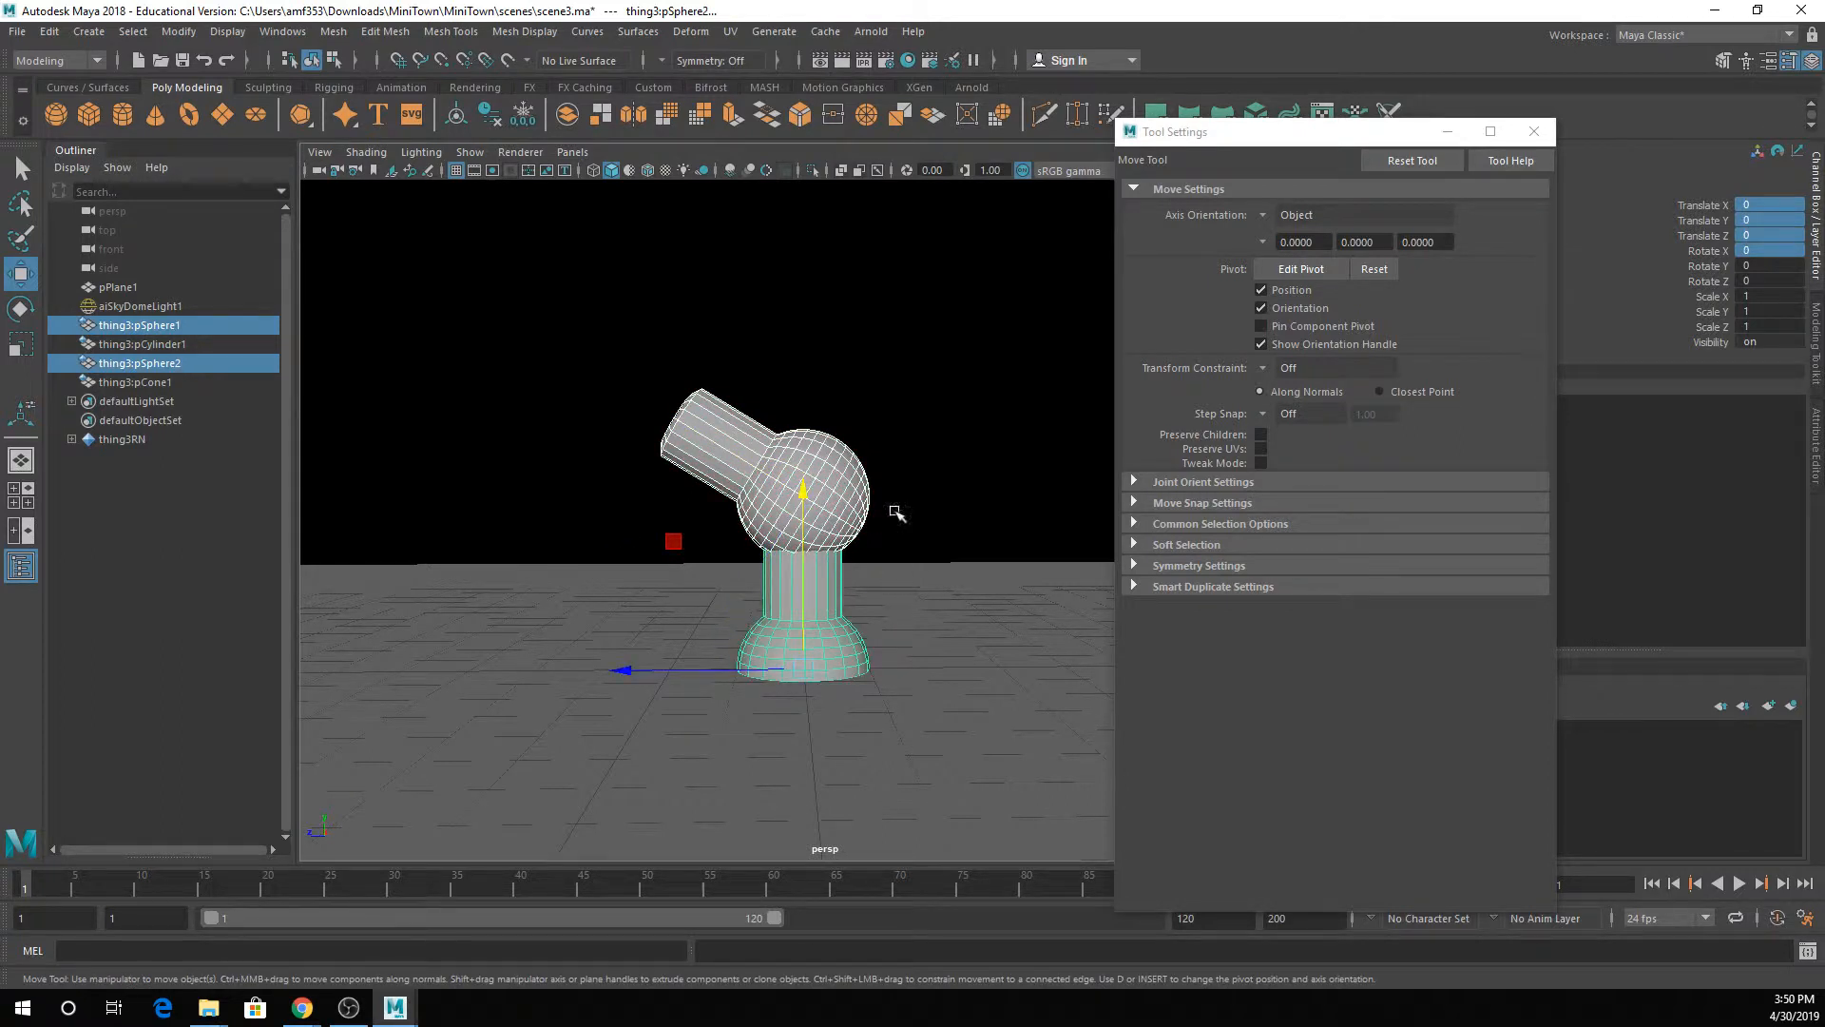
pyautogui.click(369, 99)
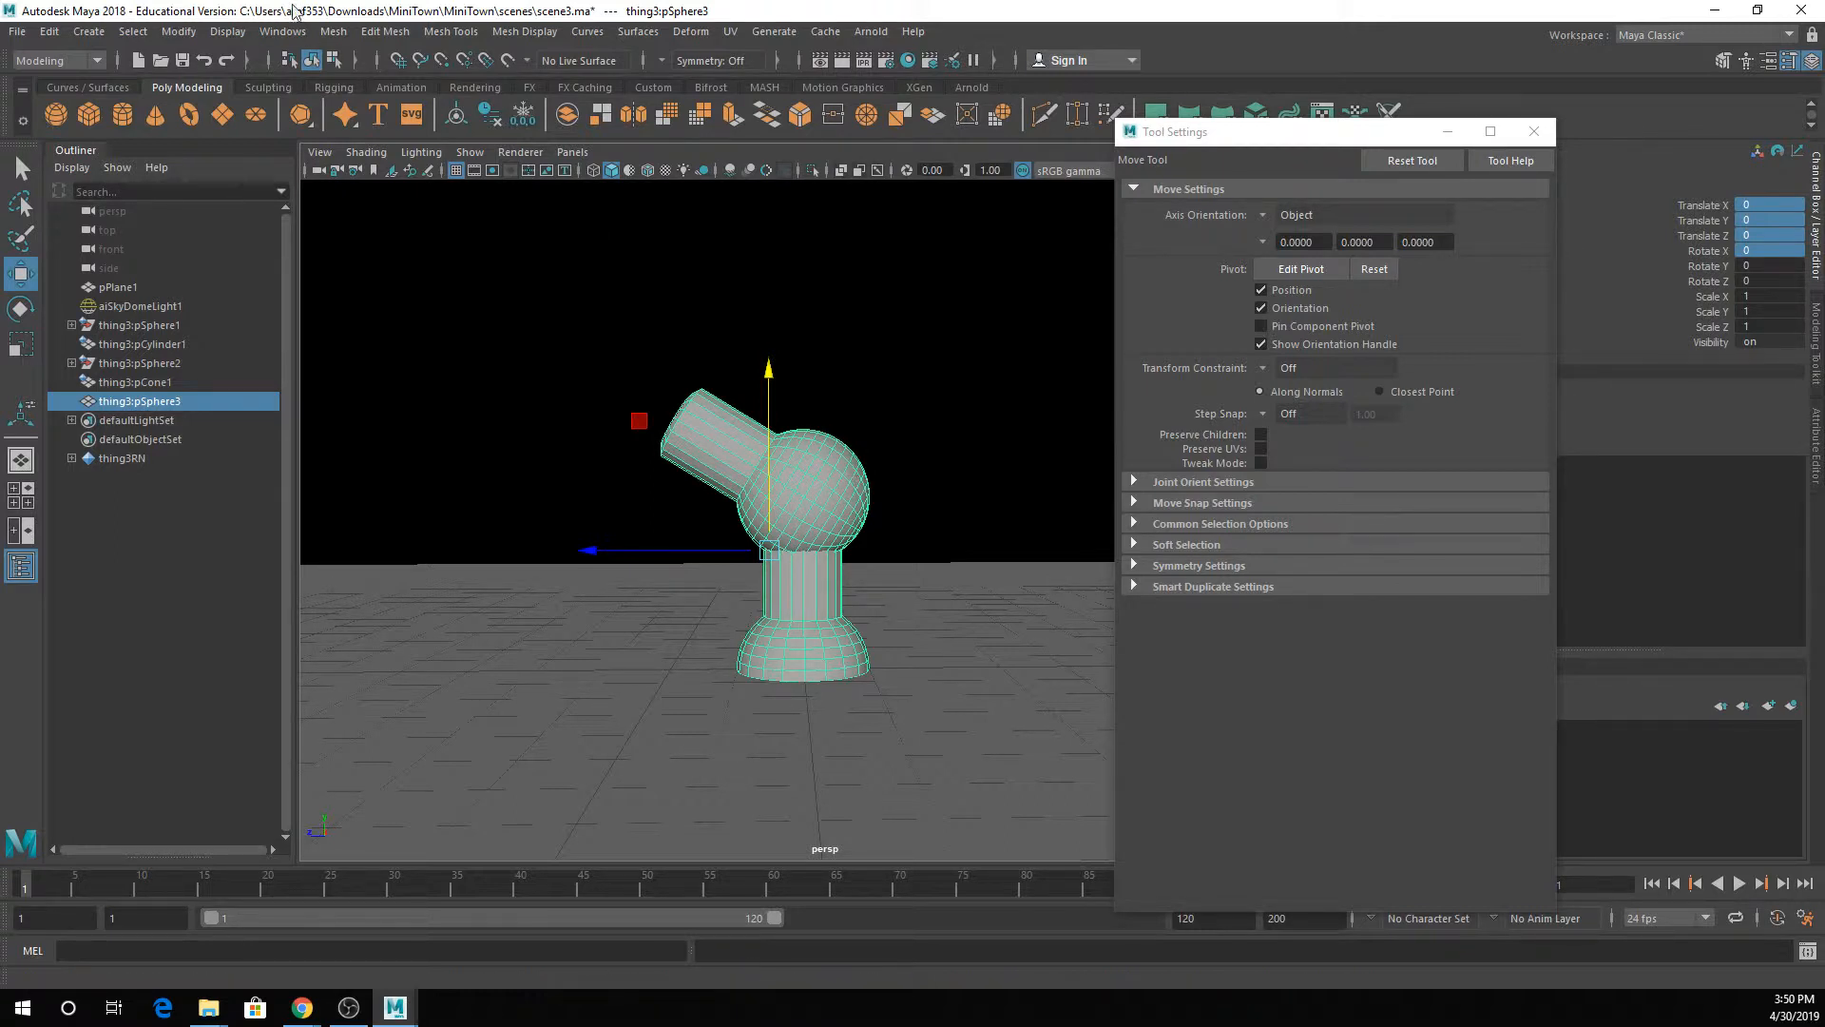
pyautogui.click(334, 31)
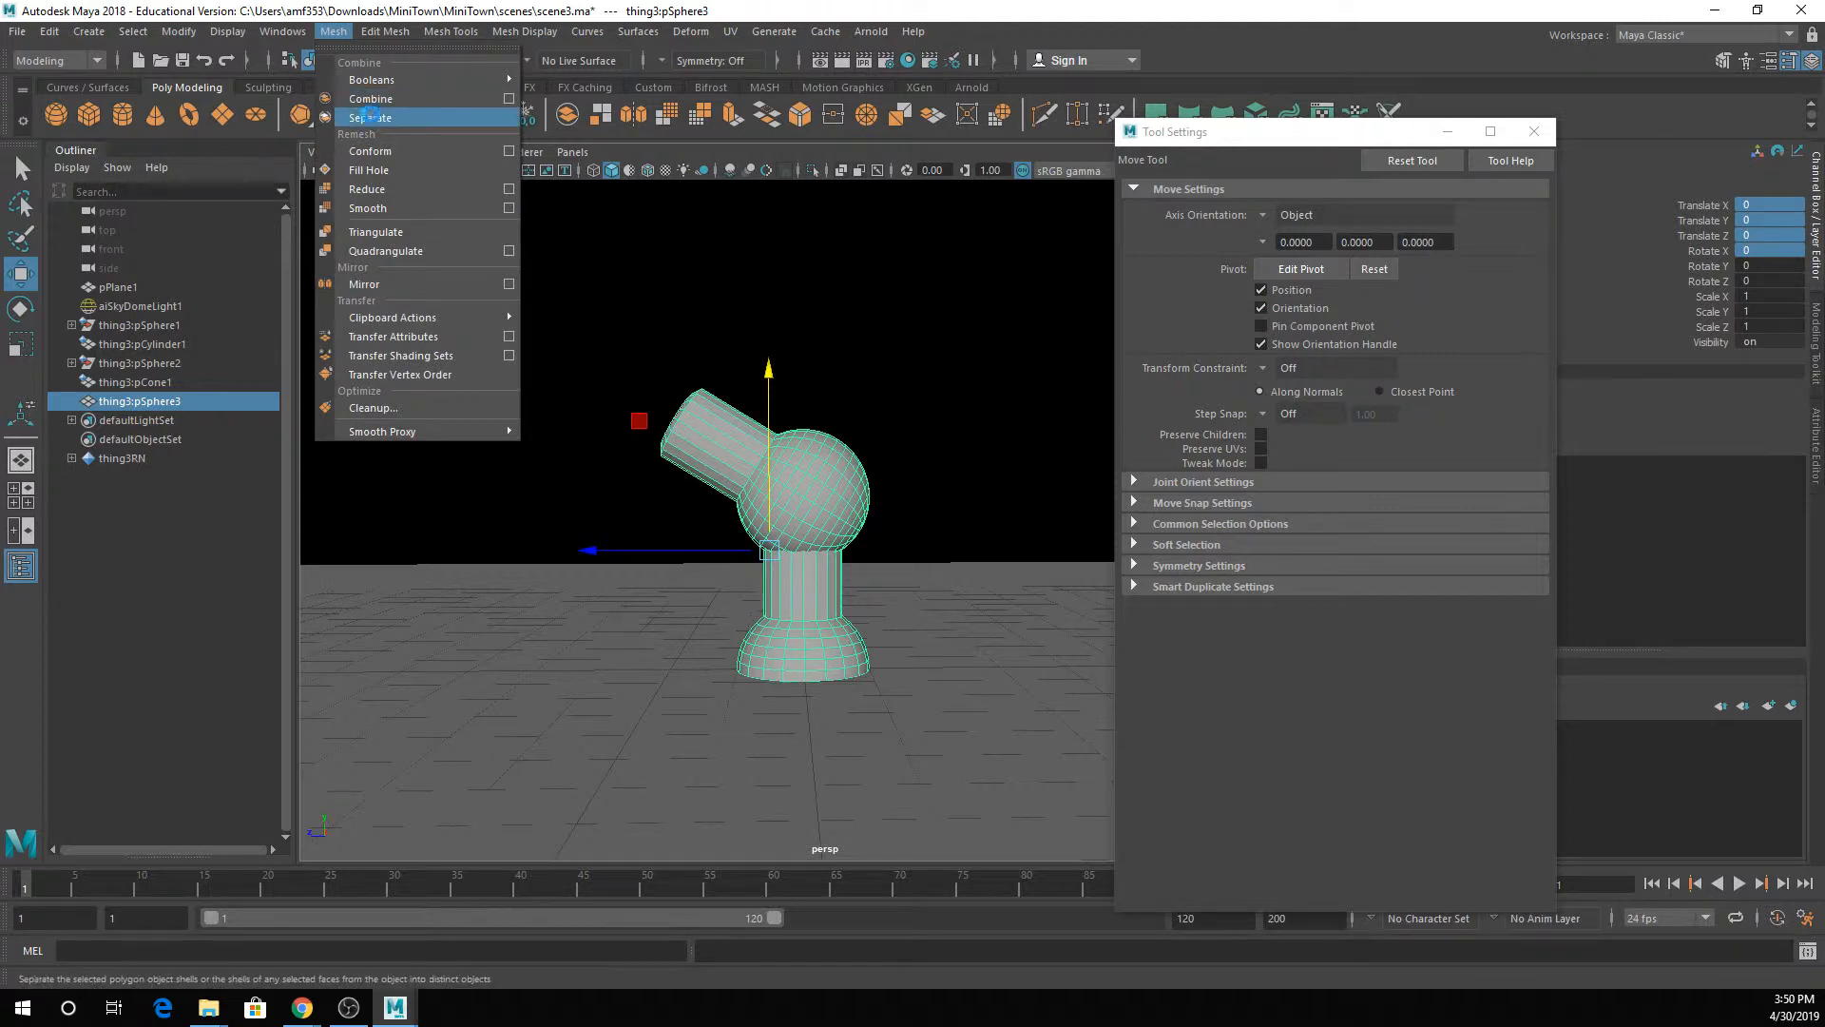
pyautogui.click(371, 117)
# - Isolate the upper tilted sphere-and-cylinder part and frame it in the perspective view
pyautogui.click(849, 482)
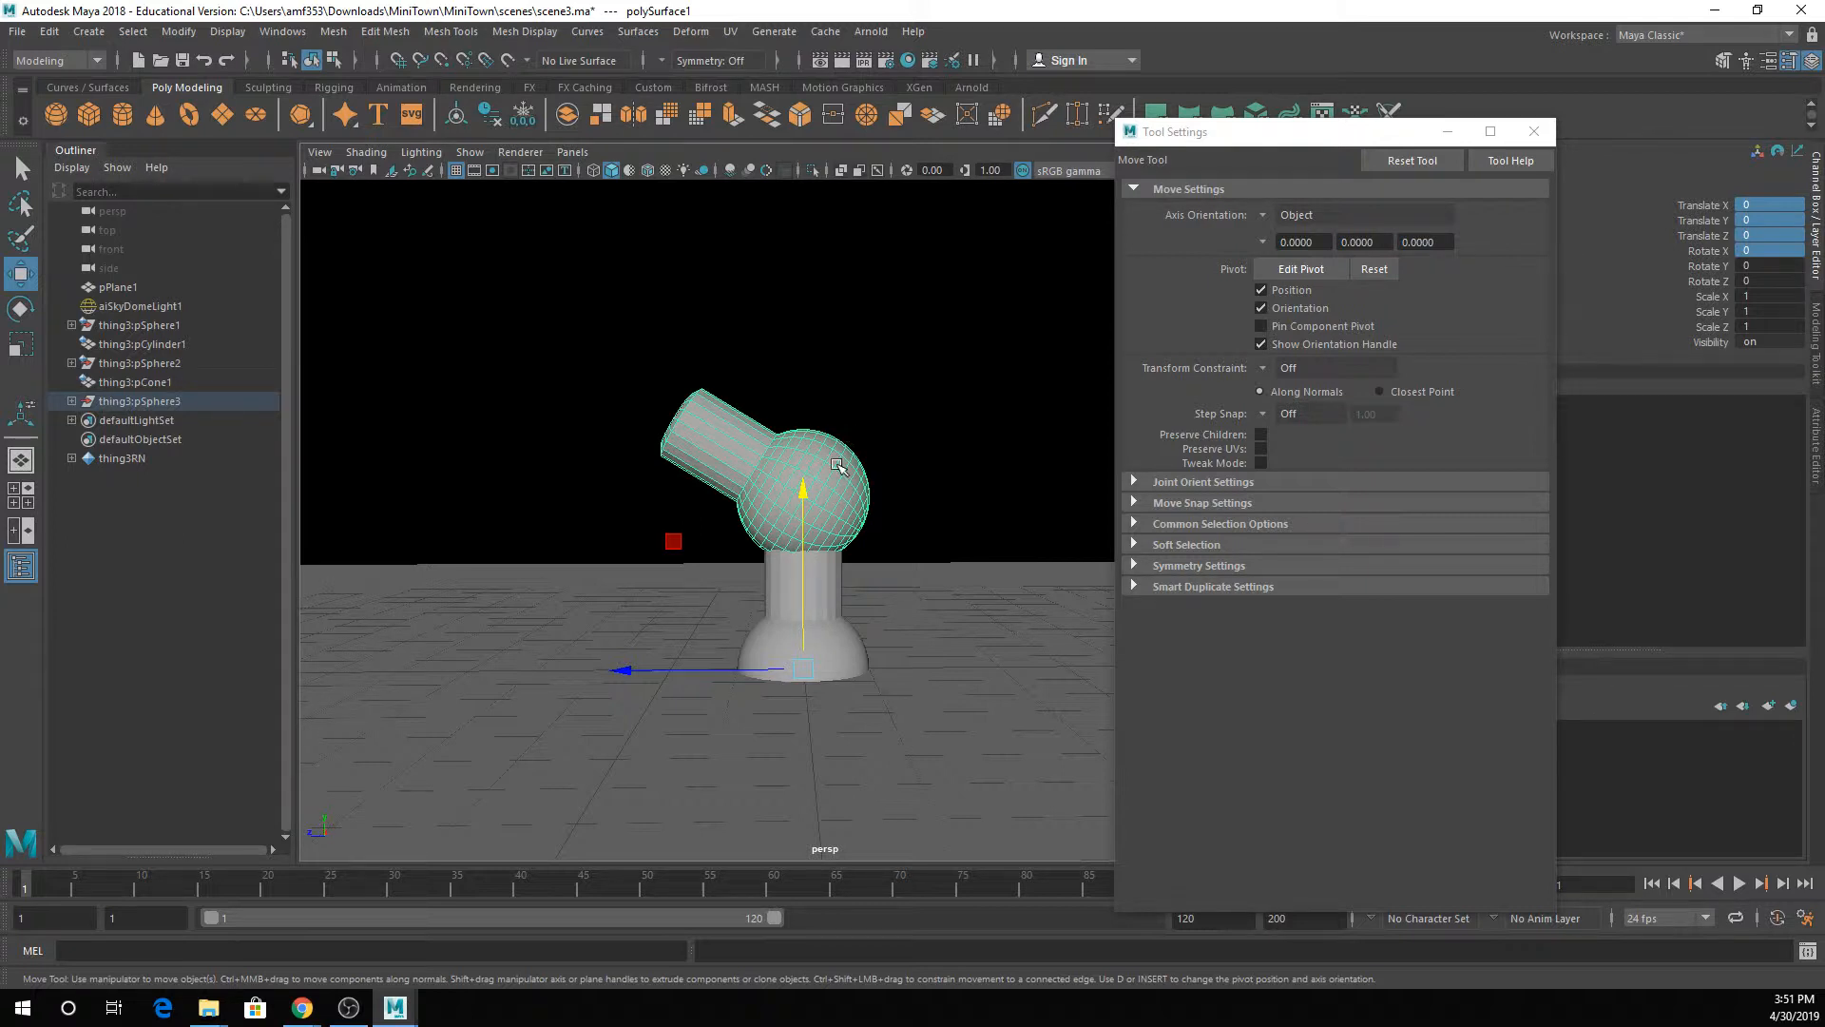
pyautogui.hotkey('ctrl', '1')
pyautogui.press('f')
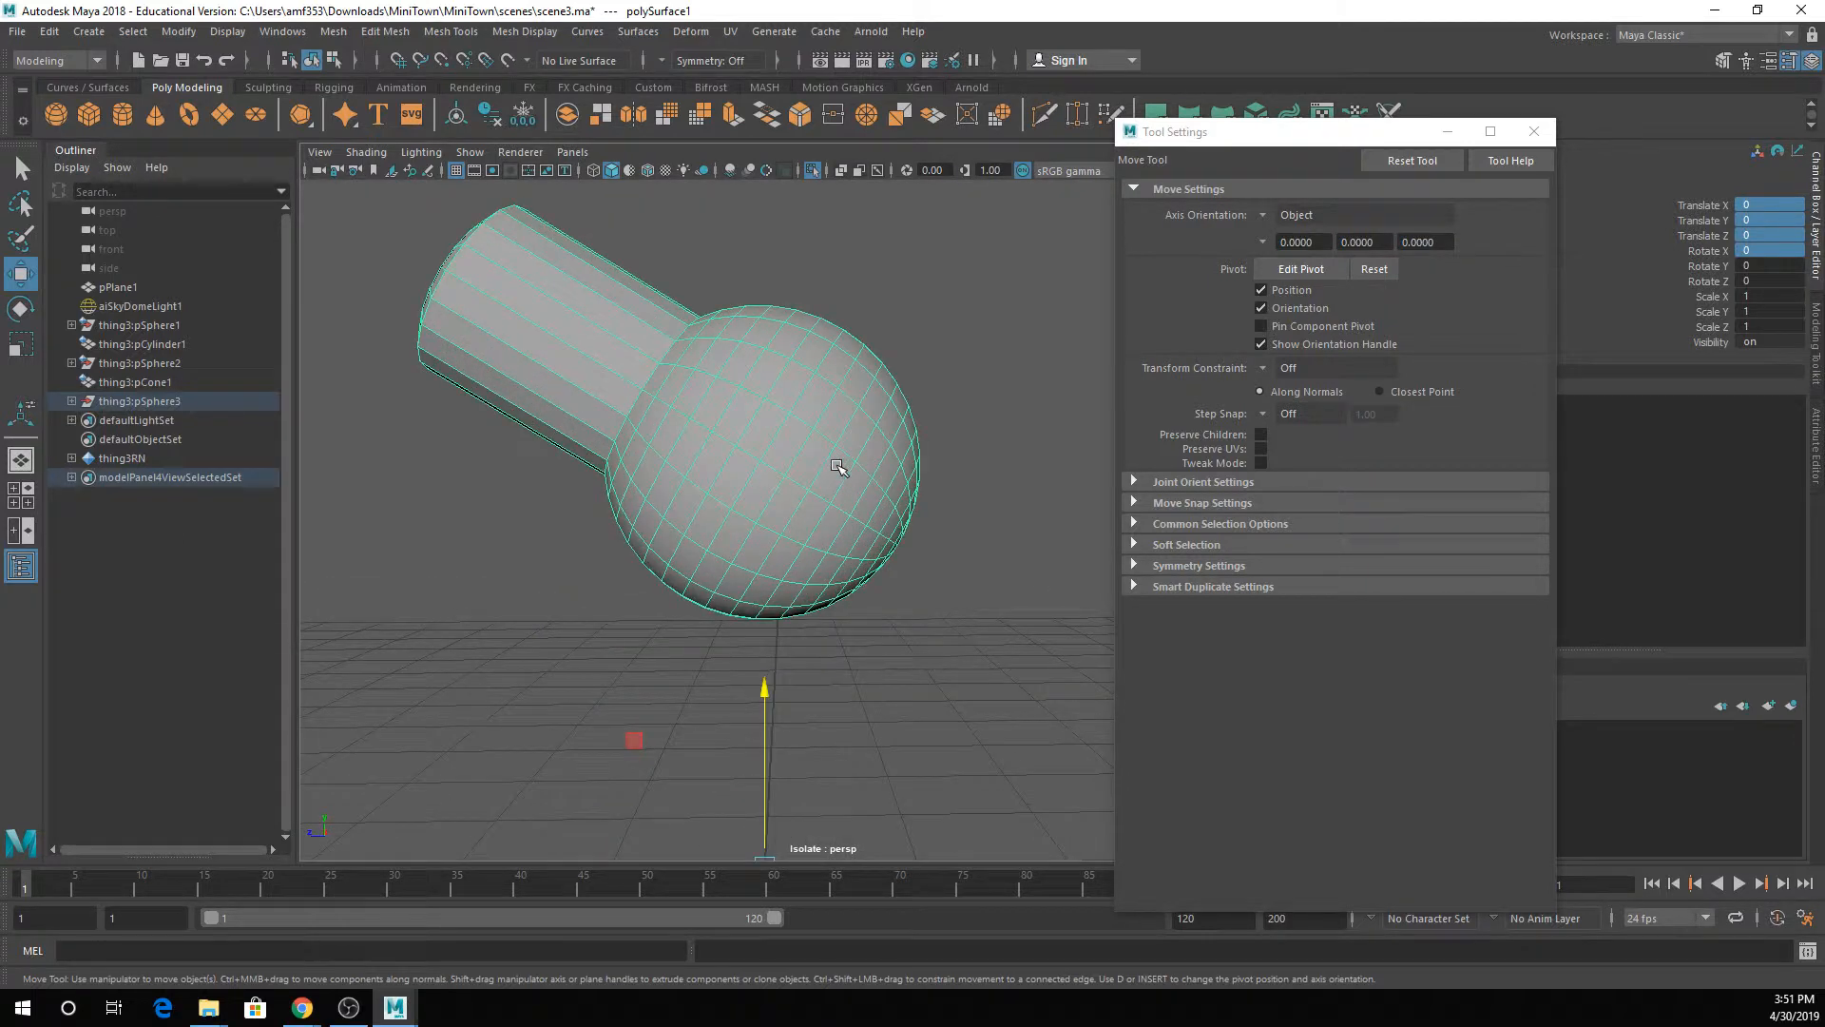
pyautogui.click(1265, 214)
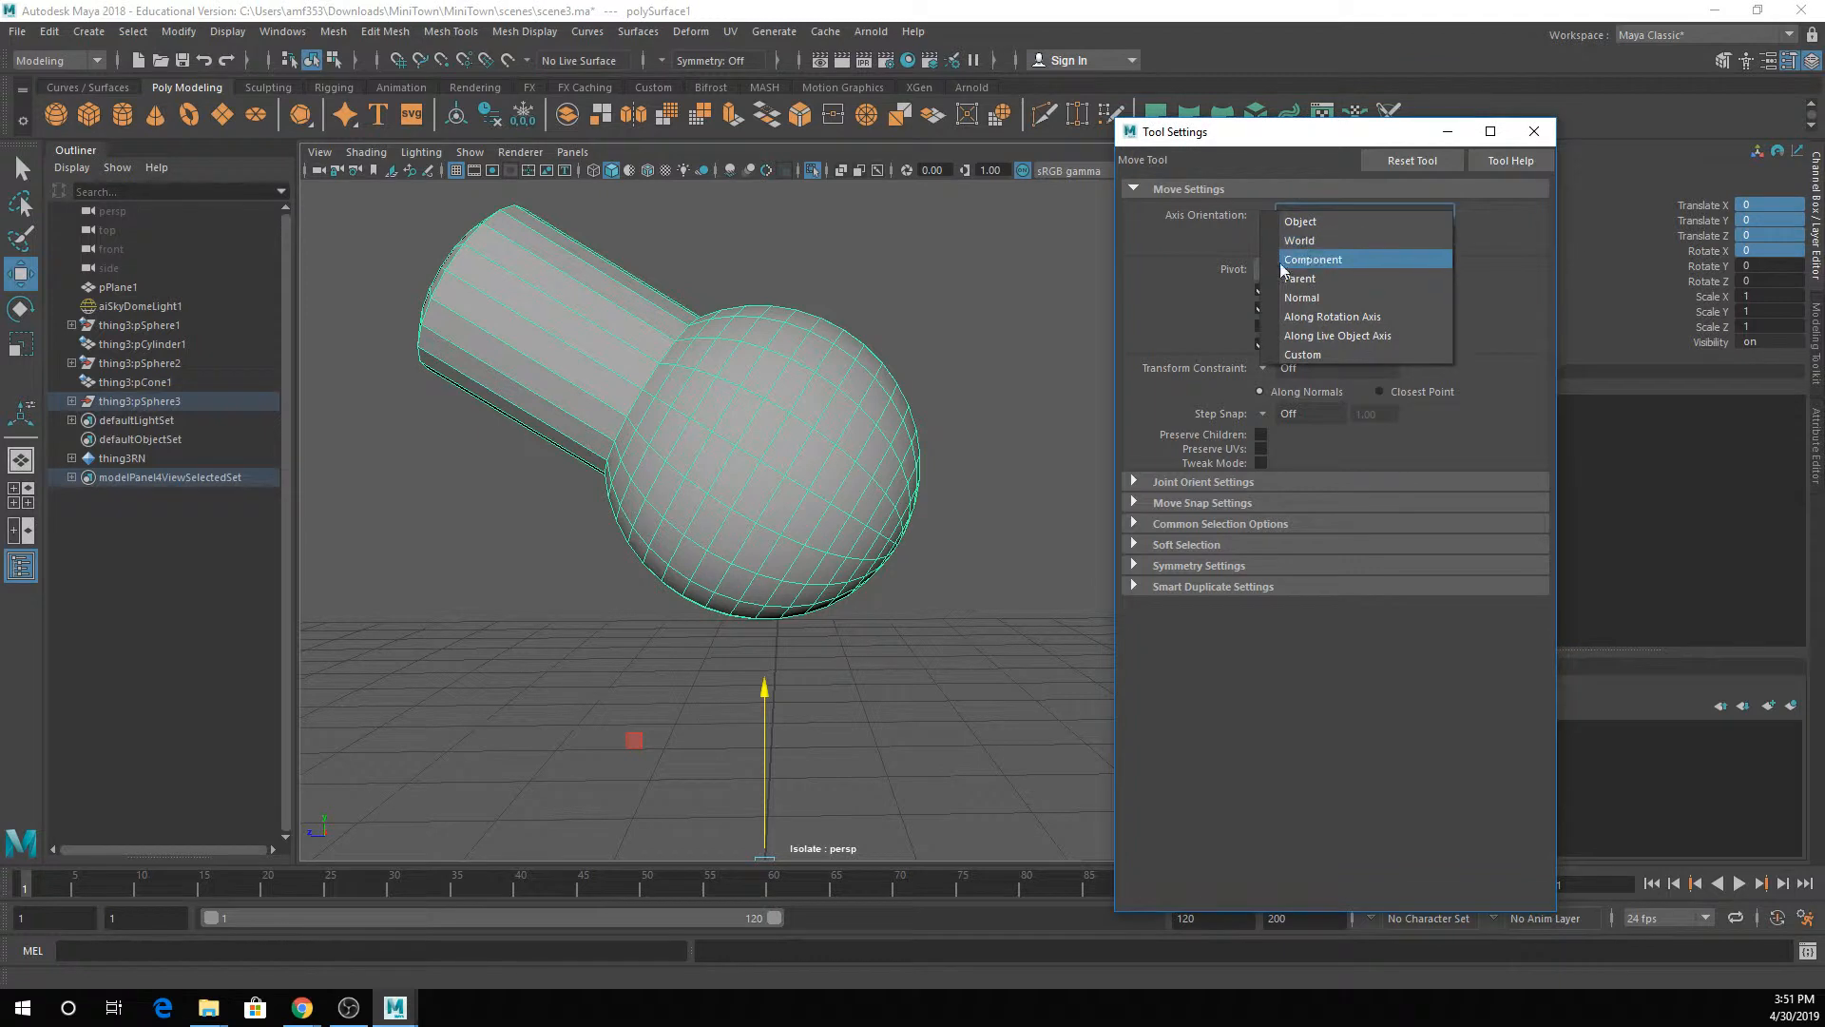
# - Select seven scattered faces on the sphere of the isolated part and start an Extrude on them
pyautogui.moveTo(822, 358); pyautogui.dragTo(816, 399, button='right')
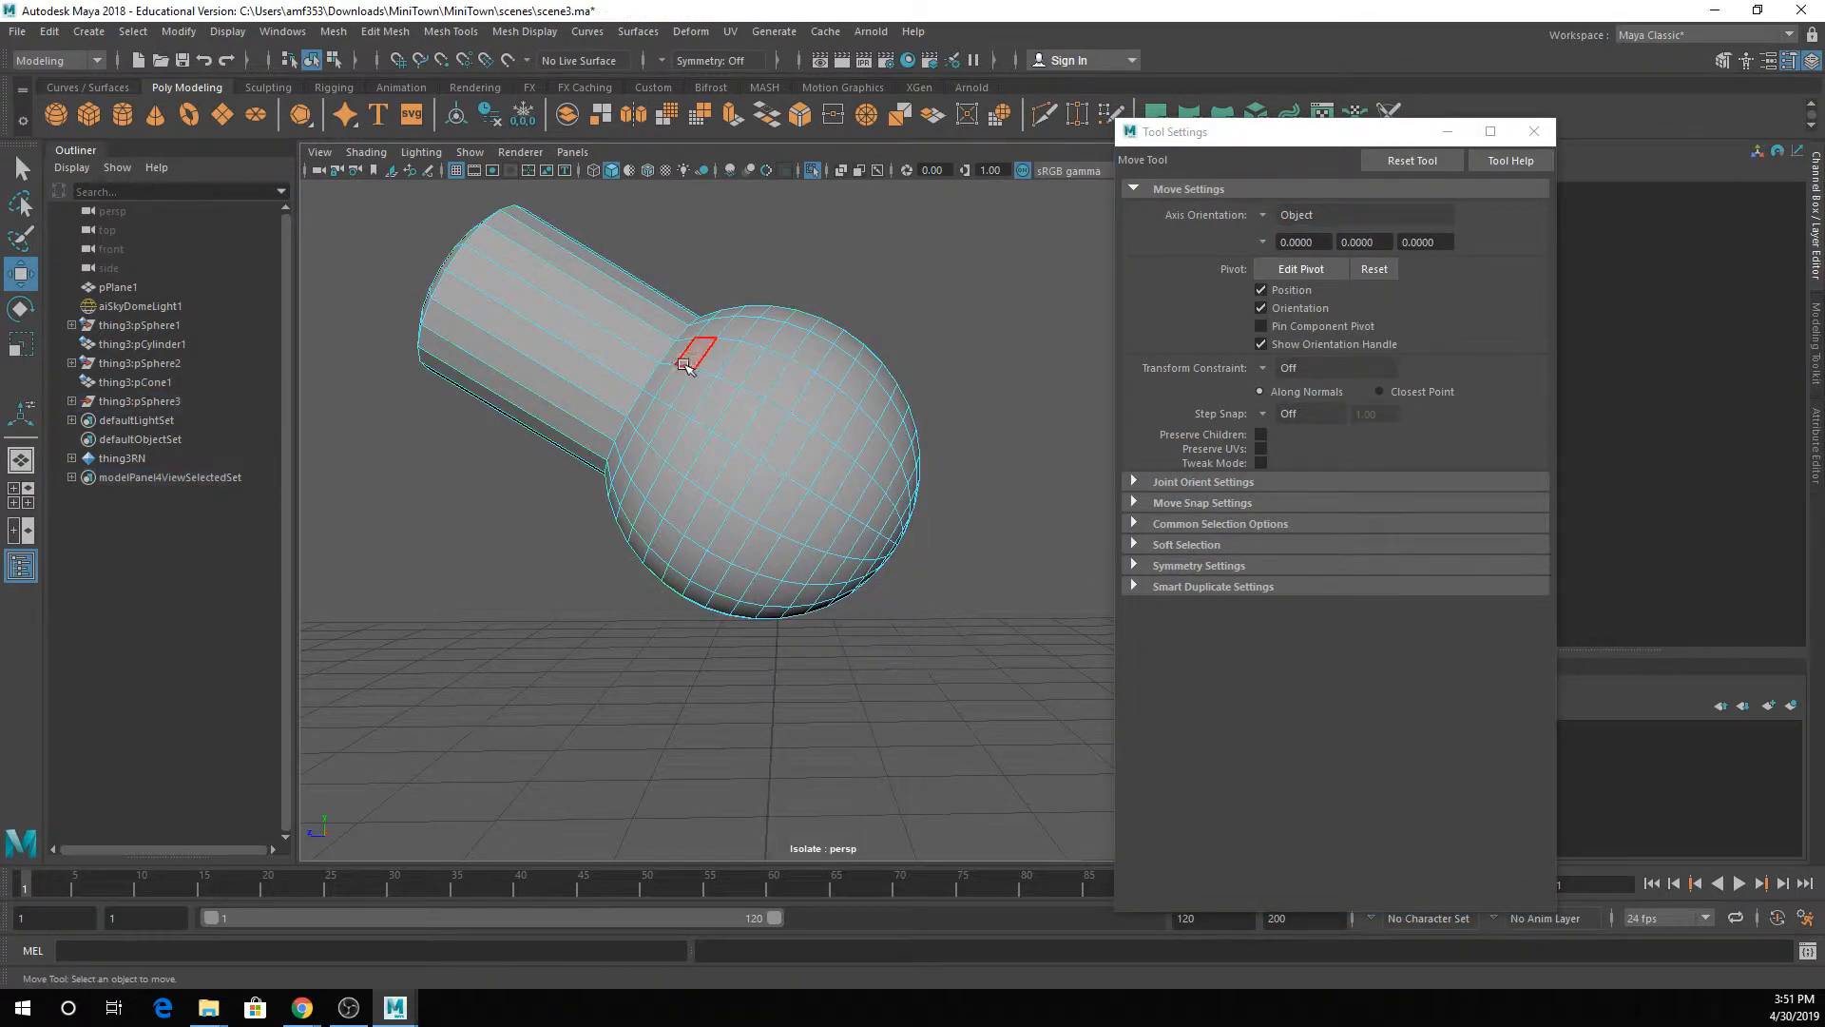
pyautogui.click(738, 414)
pyautogui.keyDown('shift'); pyautogui.click(834, 366); pyautogui.keyUp('shift')
pyautogui.keyDown('shift'); pyautogui.click(874, 401); pyautogui.keyUp('shift')
pyautogui.keyDown('shift'); pyautogui.click(867, 504); pyautogui.keyUp('shift')
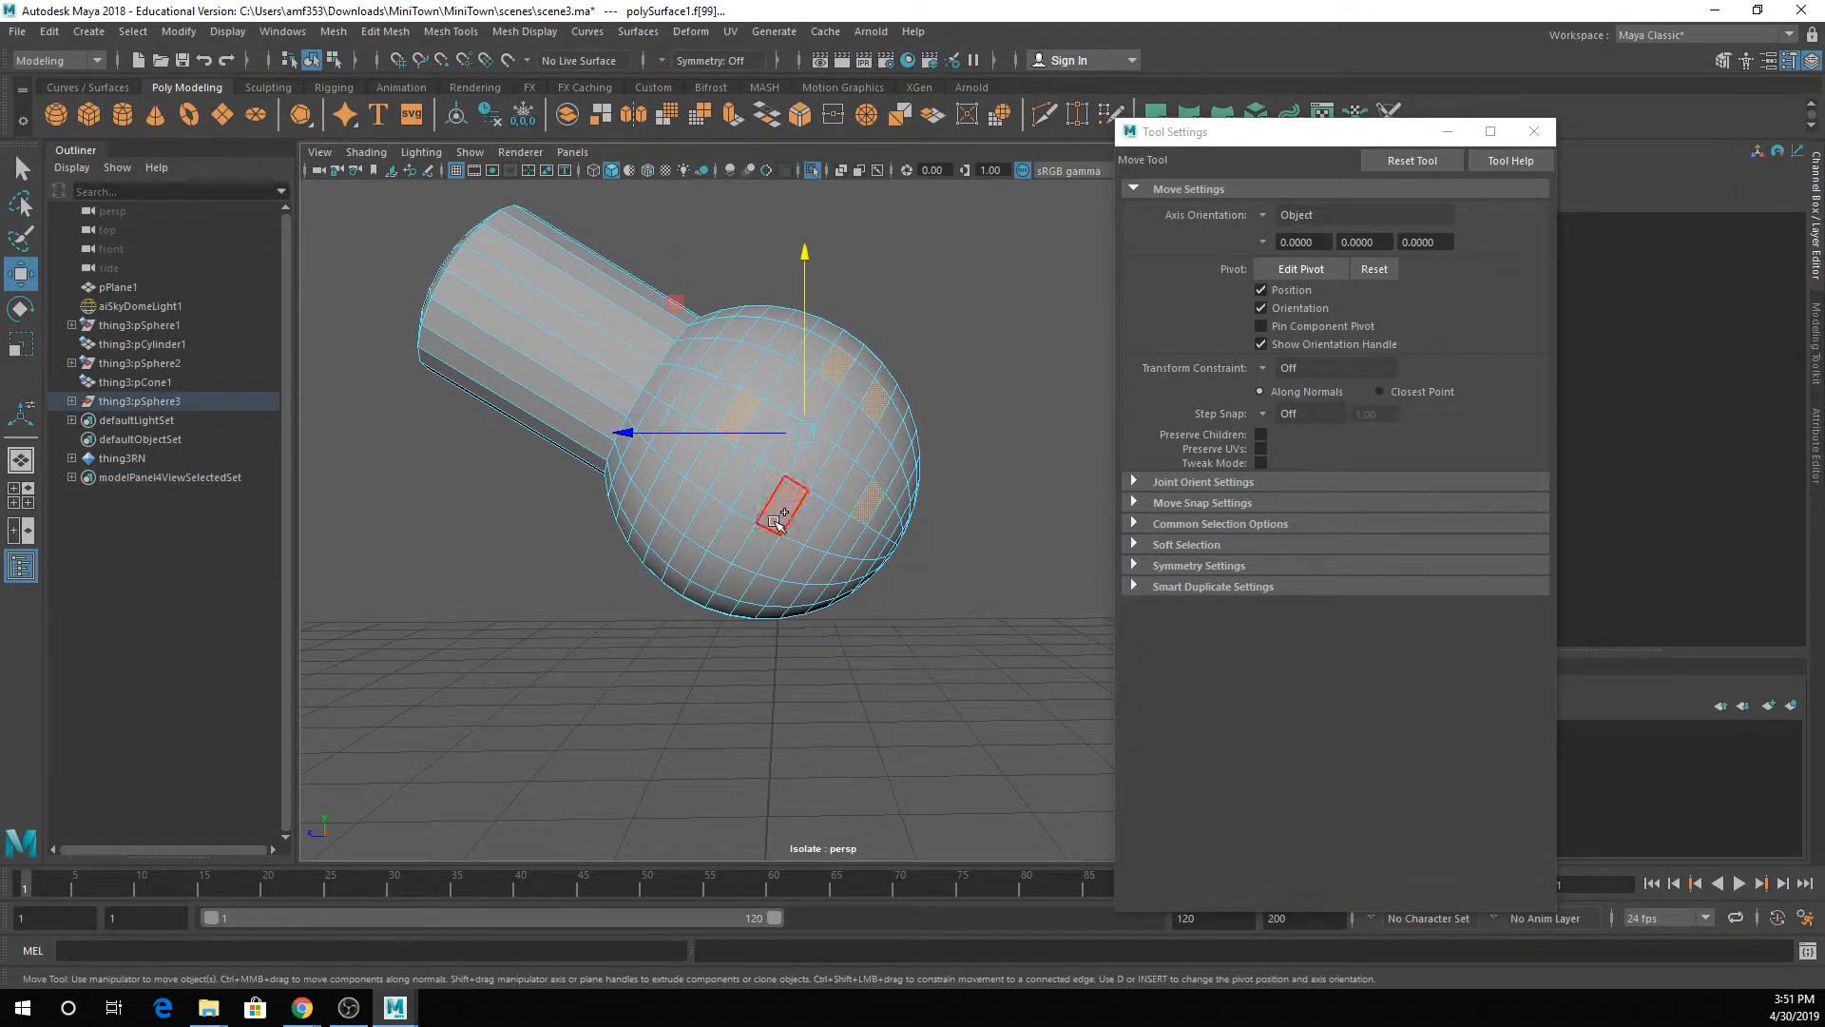
pyautogui.keyDown('shift'); pyautogui.click(778, 521); pyautogui.keyUp('shift')
pyautogui.keyDown('shift'); pyautogui.click(687, 559); pyautogui.keyUp('shift')
pyautogui.keyDown('shift'); pyautogui.click(648, 523); pyautogui.keyUp('shift')
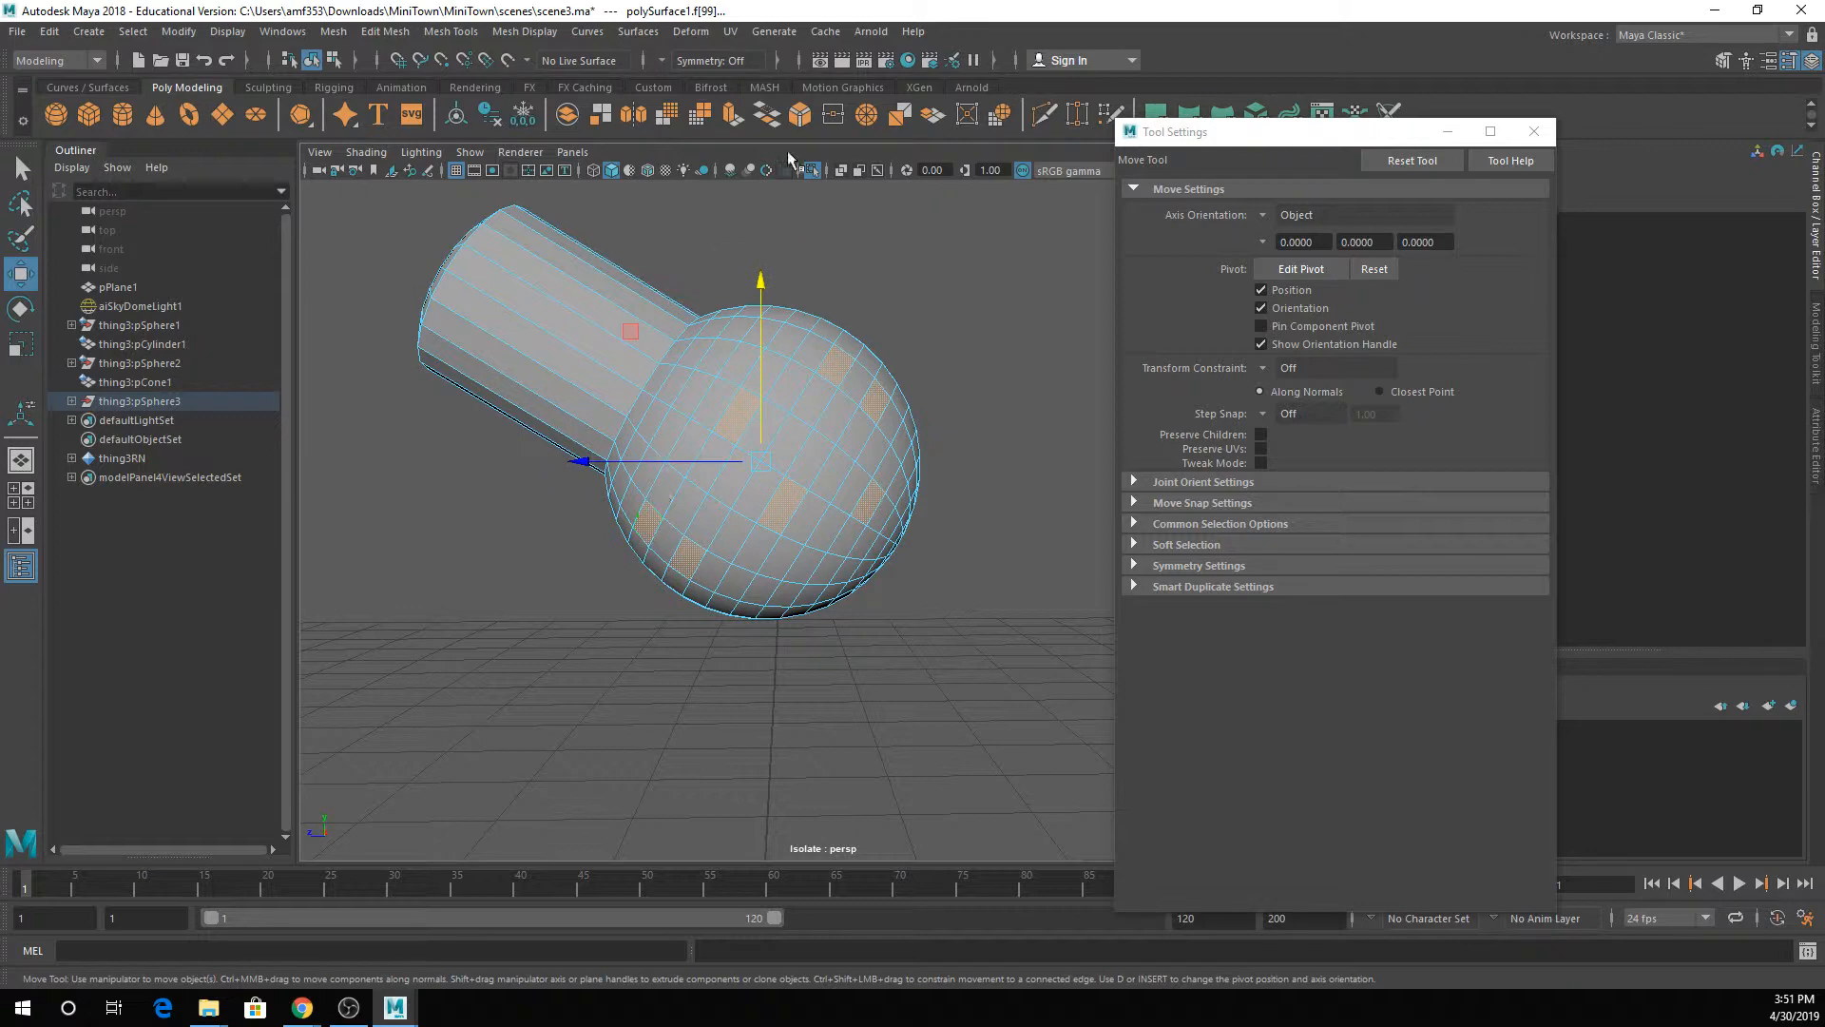
pyautogui.click(737, 118)
pyautogui.moveTo(954, 497)
pyautogui.keyDown('alt'); pyautogui.mouseDown()
pyautogui.moveTo(982, 526)
pyautogui.moveTo(961, 494)
pyautogui.mouseUp(); pyautogui.keyUp('alt')
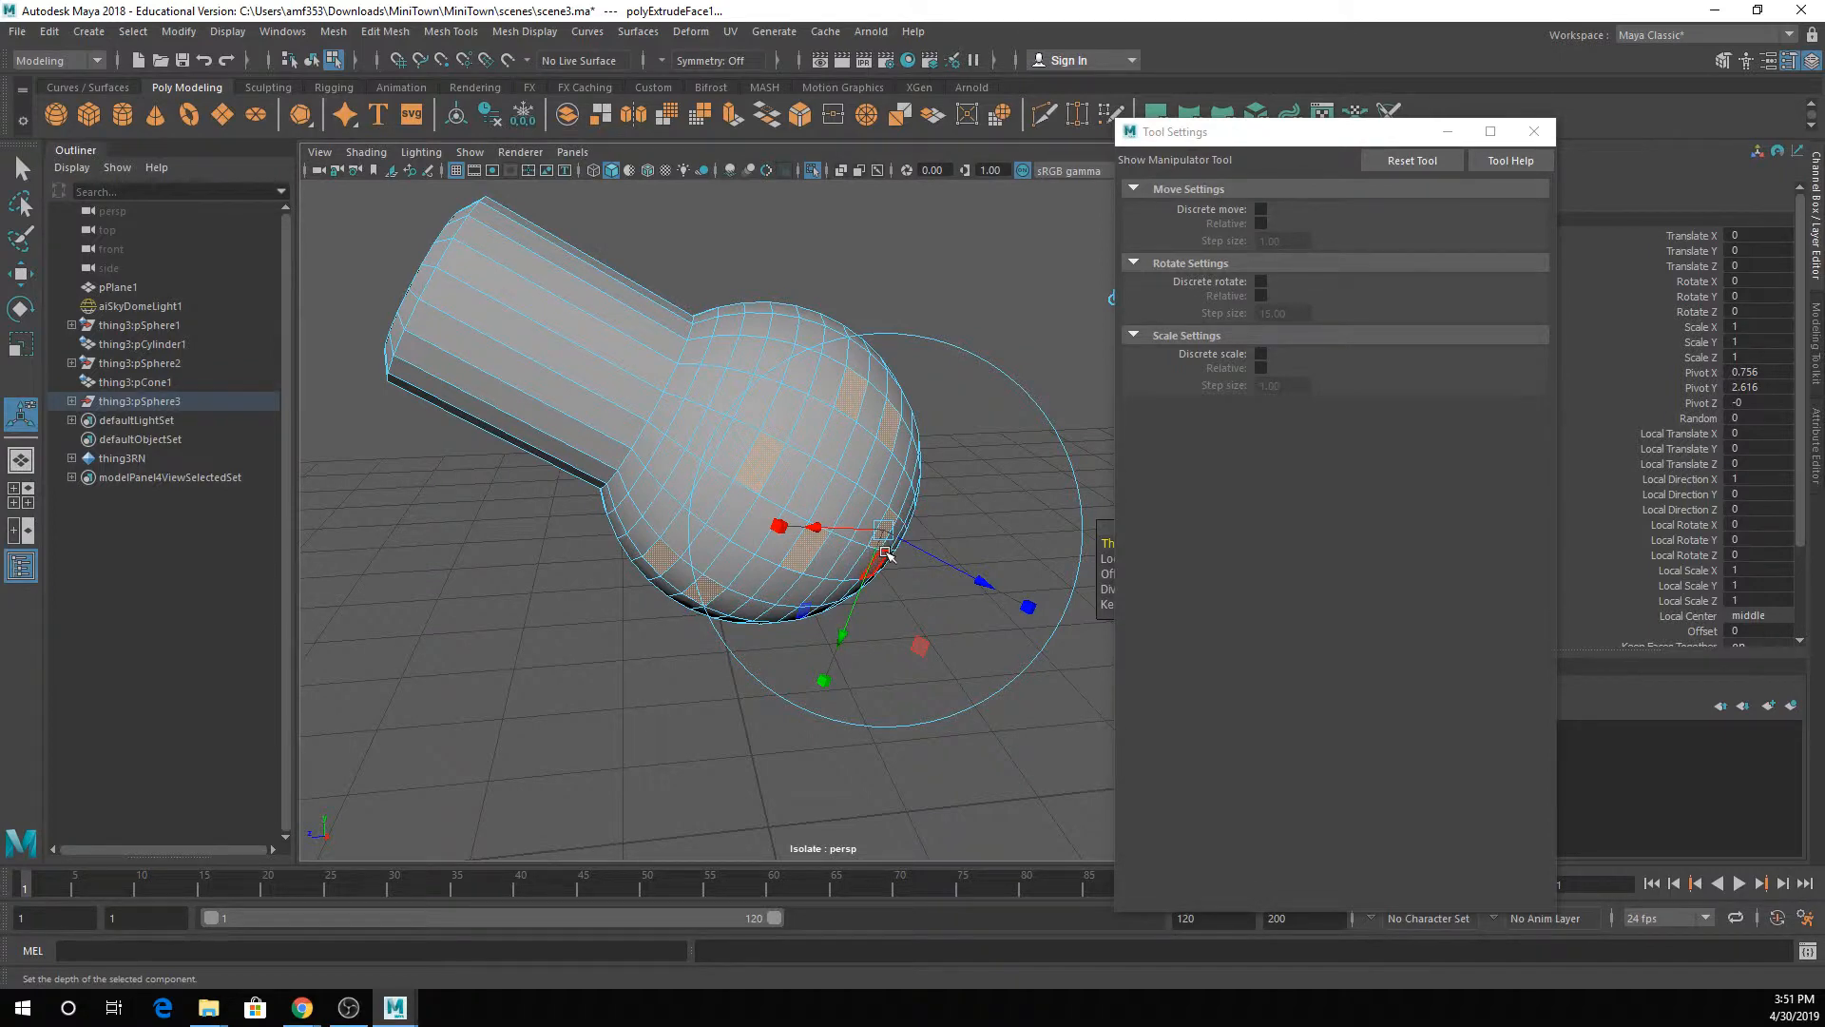
# - Try pulling the extruded faces outward about 1.482 along their local Z, and undo the offset
pyautogui.moveTo(885, 554); pyautogui.dragTo(1042, 667)
pyautogui.scroll(-3, 964, 611)
pyautogui.keyDown('alt'); pyautogui.moveTo(961, 609); pyautogui.dragTo(1022, 568); pyautogui.keyUp('alt')
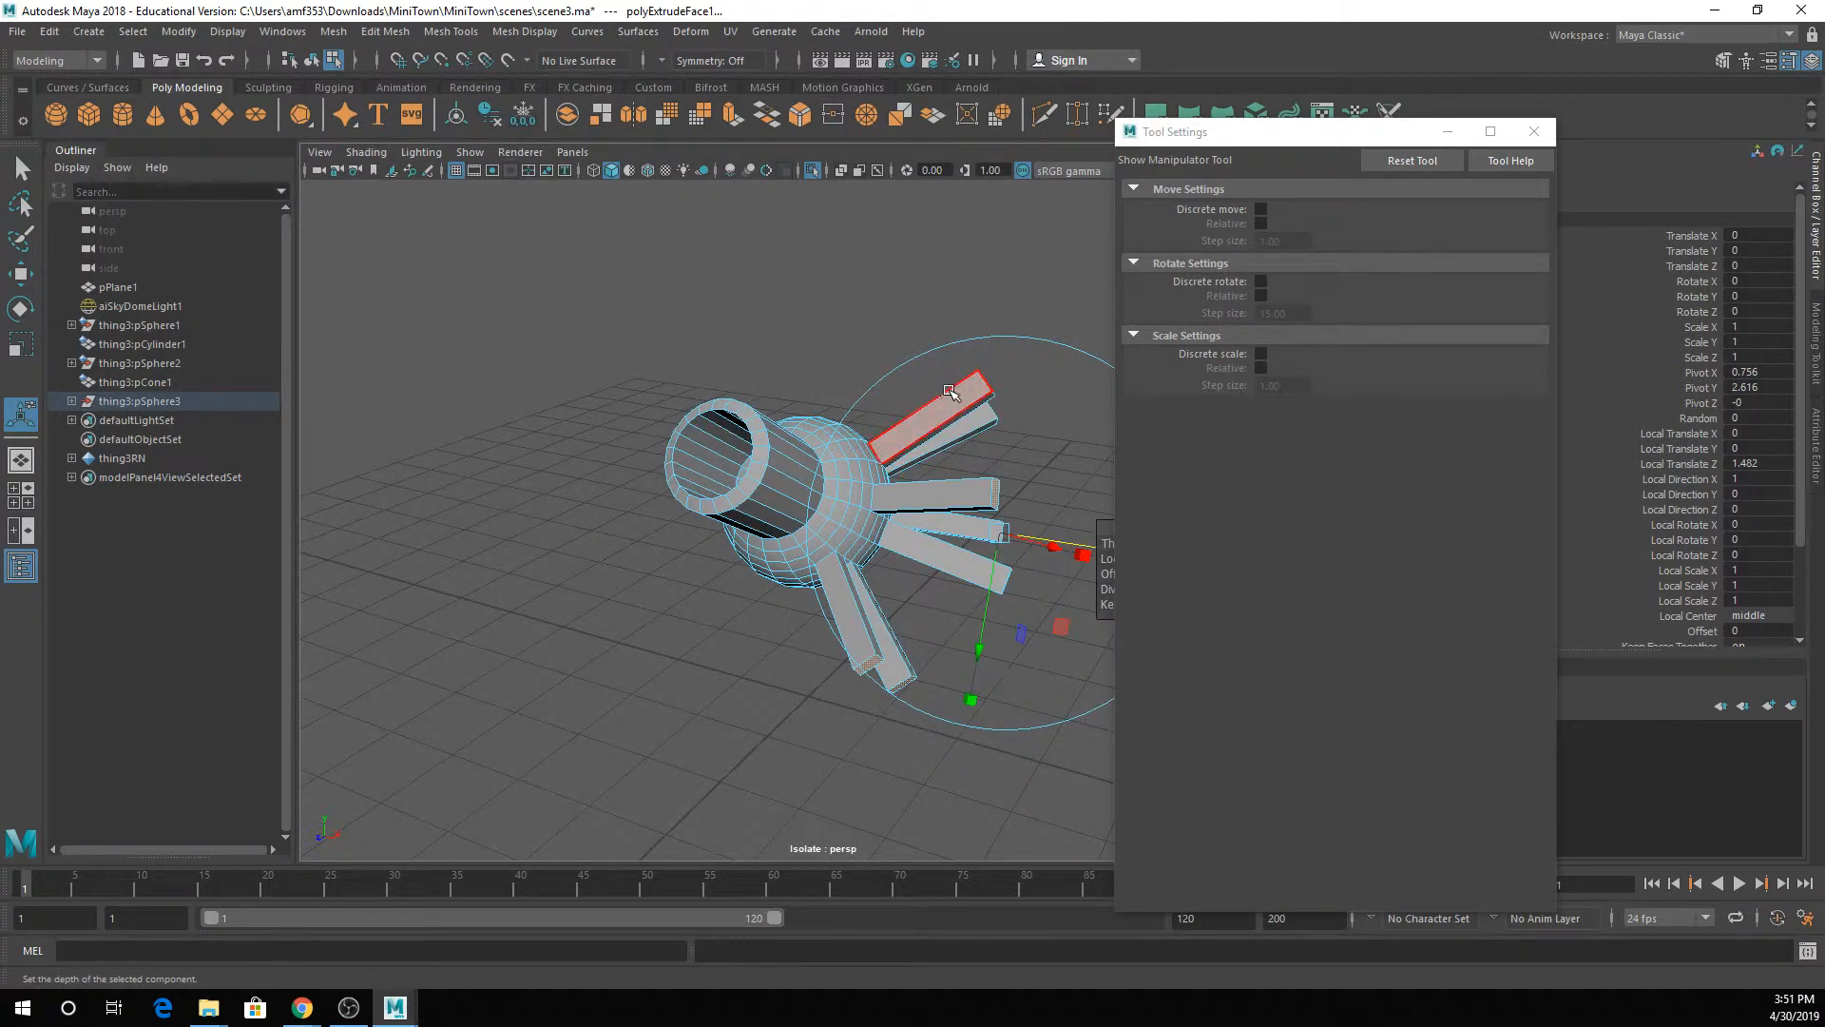
pyautogui.keyDown('alt'); pyautogui.moveTo(960, 388); pyautogui.dragTo(1006, 432); pyautogui.keyUp('alt')
pyautogui.keyDown('alt'); pyautogui.moveTo(1010, 433); pyautogui.dragTo(833, 341, button='middle'); pyautogui.keyUp('alt')
pyautogui.hotkey('ctrl', 'z')
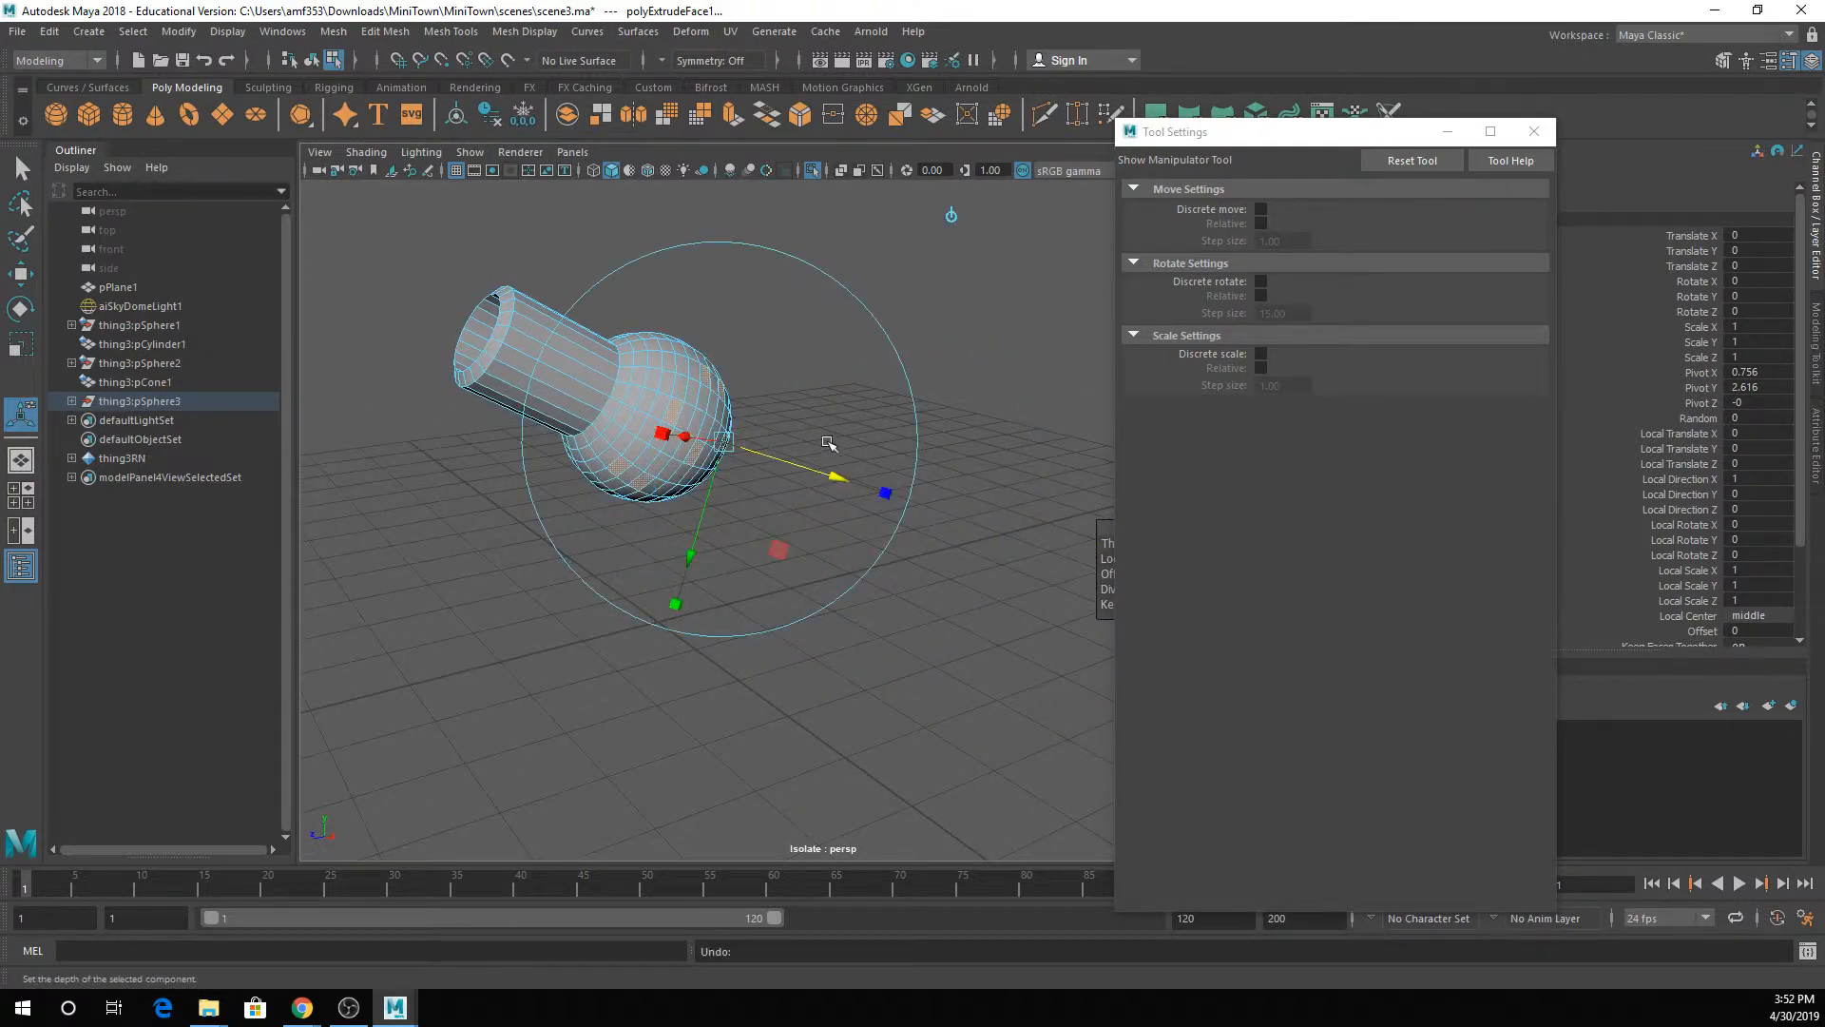
# - Try moving the extruded faces along the X axis with Object axis orientation, and undo the move
pyautogui.press('w')
pyautogui.moveTo(779, 454); pyautogui.dragTo(827, 525)
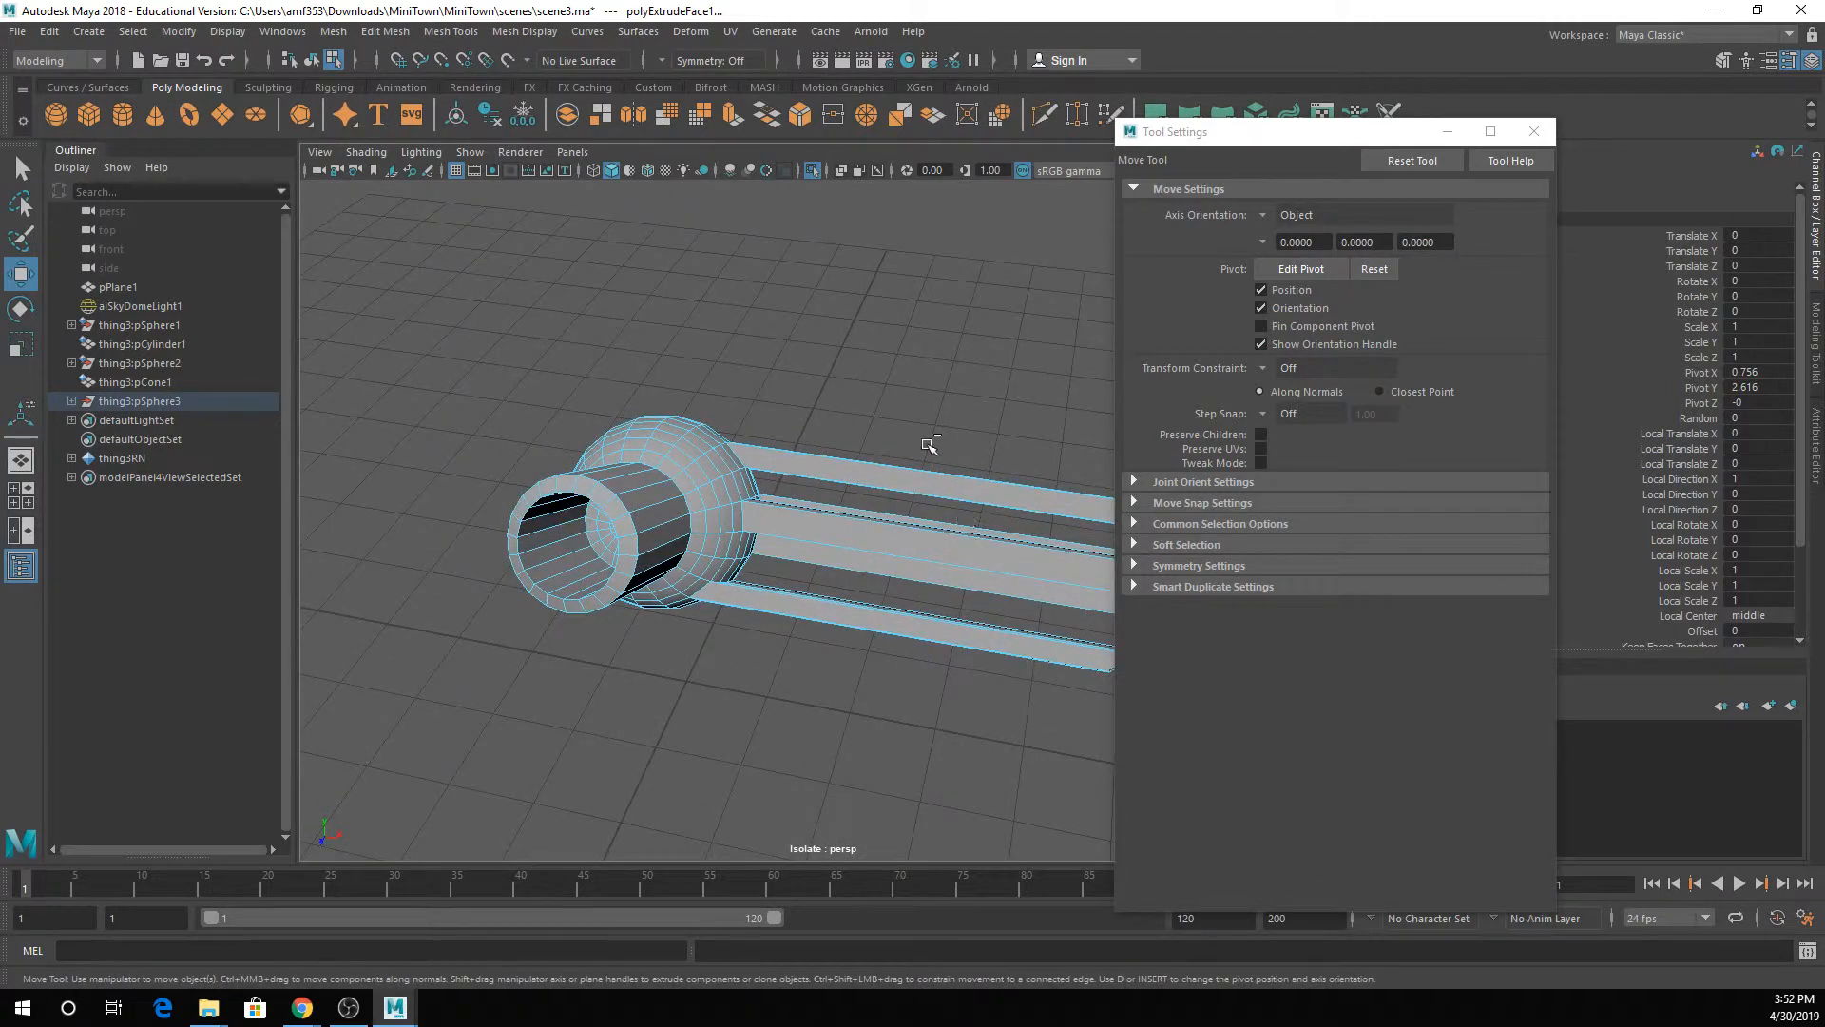
pyautogui.hotkey('ctrl', 'z')
pyautogui.keyDown('alt'); pyautogui.moveTo(932, 447); pyautogui.dragTo(749, 403); pyautogui.keyUp('alt')
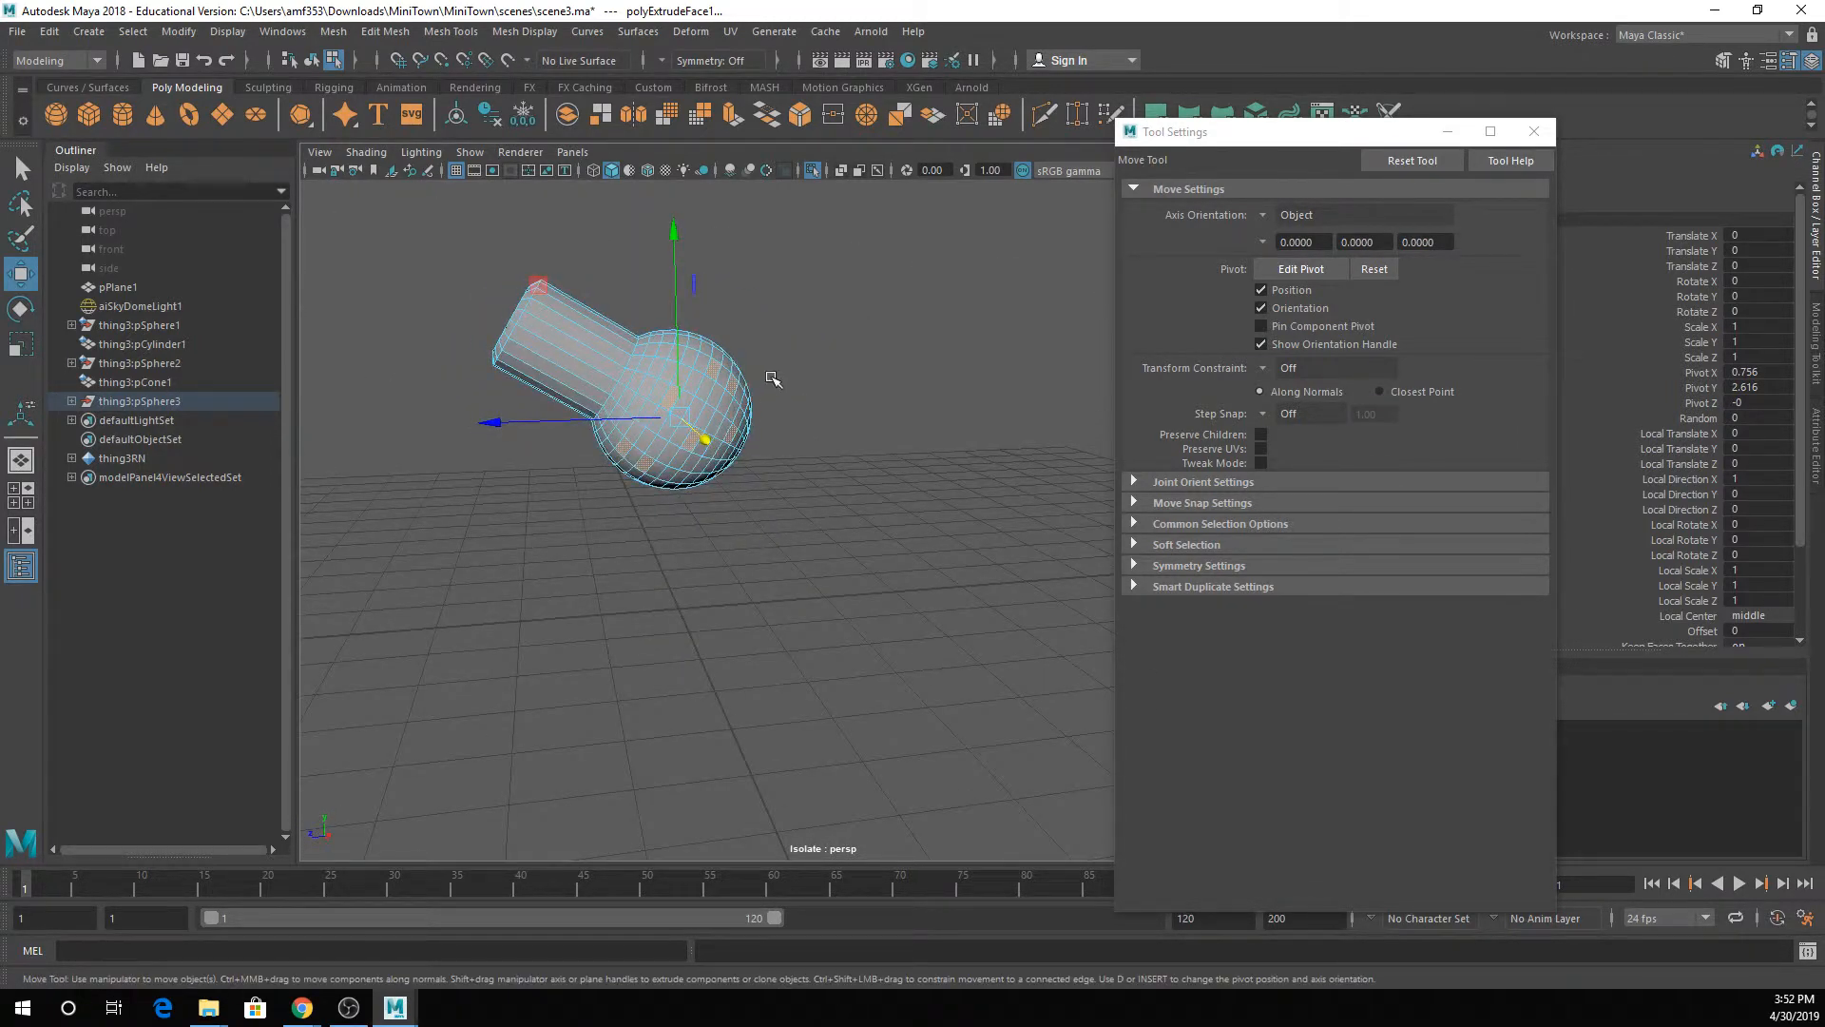
# - Preview the part smoothed to examine the extruded faces, and return to the unsmoothed display with the Move tool
pyautogui.press('q')
pyautogui.press('3')
pyautogui.scroll(5, 732, 384)
pyautogui.keyDown('alt'); pyautogui.moveTo(730, 385); pyautogui.dragTo(941, 619, button='middle'); pyautogui.keyUp('alt')
pyautogui.scroll(5, 715, 532)
pyautogui.keyDown('alt'); pyautogui.moveTo(733, 566); pyautogui.dragTo(721, 505); pyautogui.keyUp('alt')
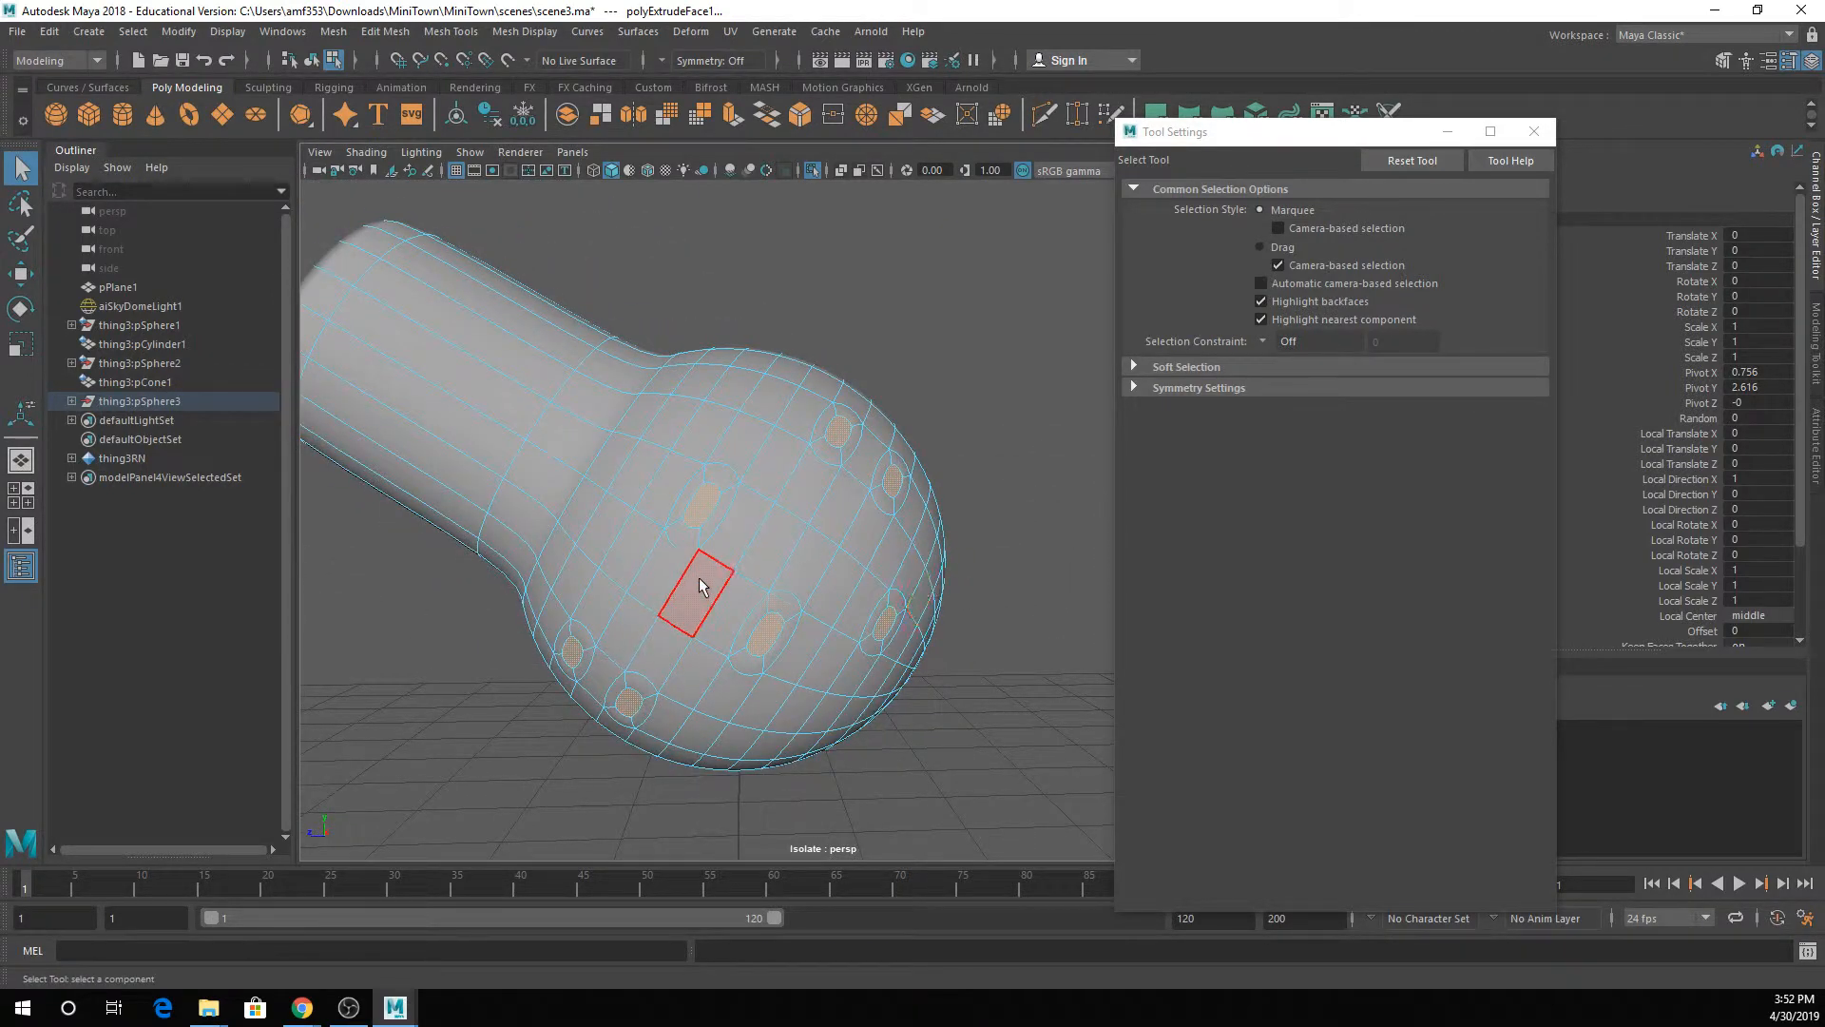
pyautogui.press('1')
pyautogui.press('w')
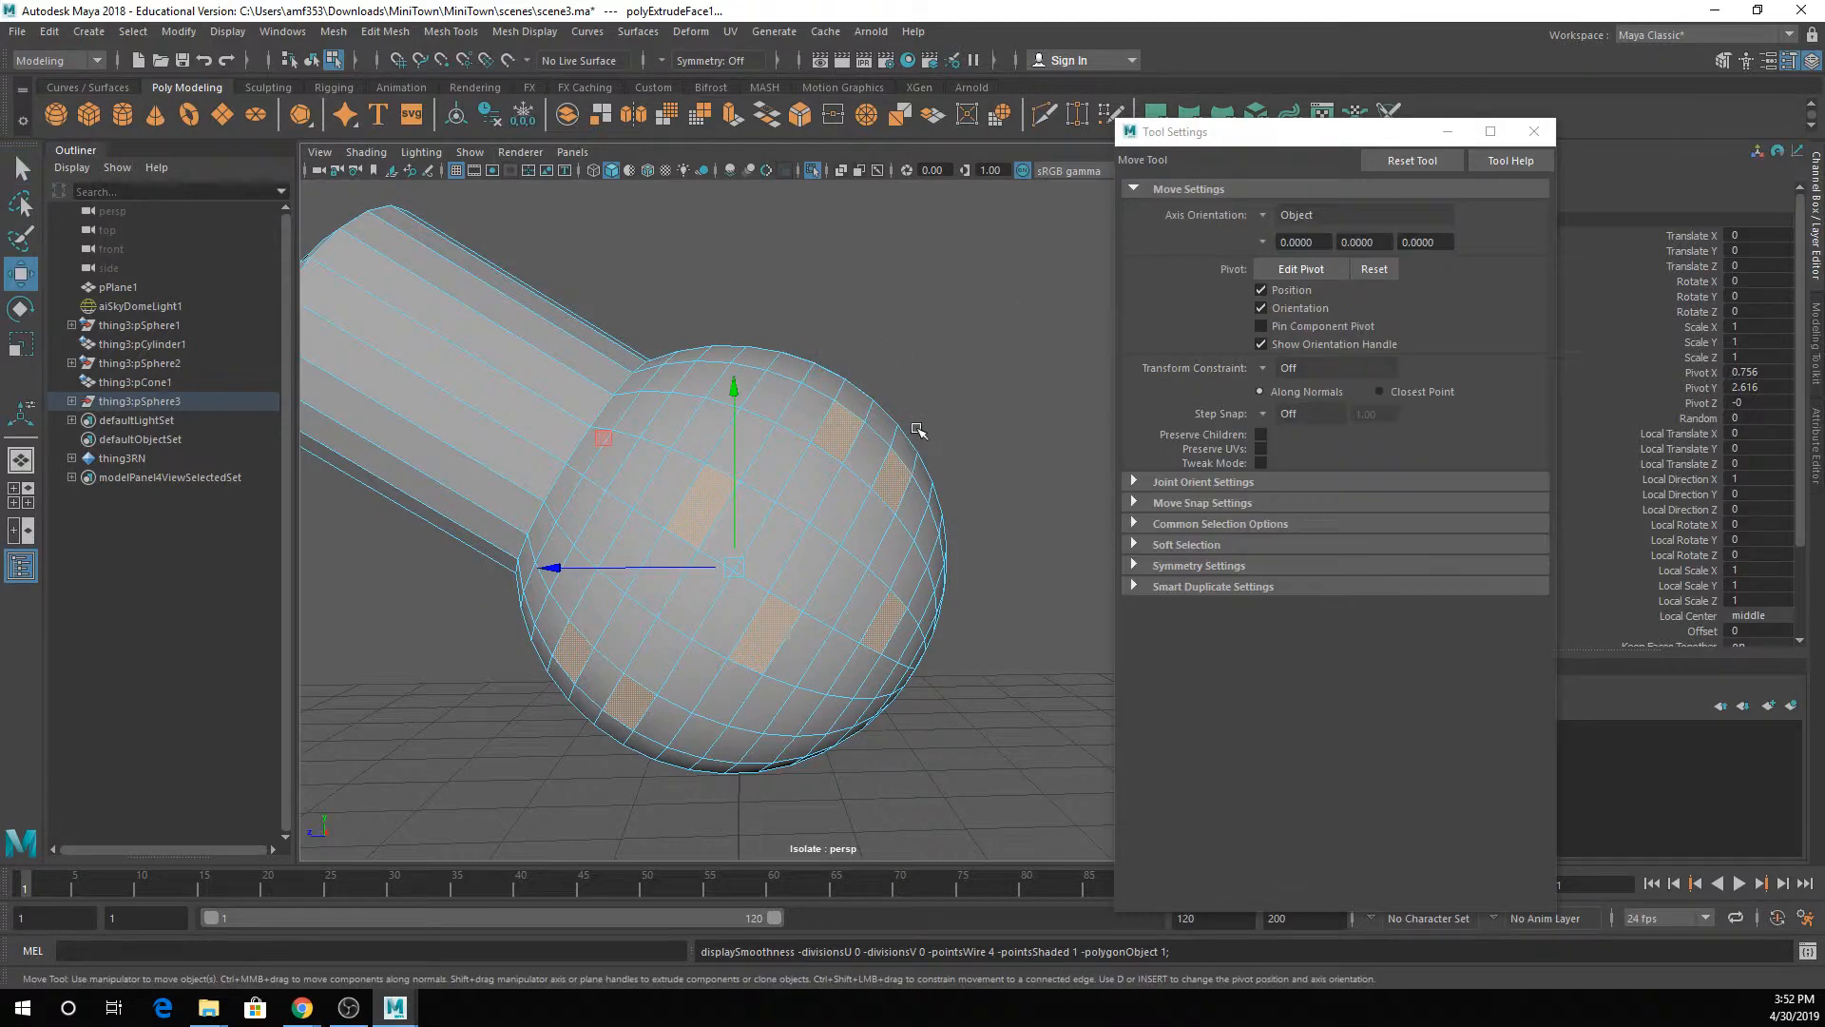
# - Set the Move tool's axis orientation to Component and move the seven extruded faces outward to form long spikes
pyautogui.press('f')
pyautogui.keyDown('alt'); pyautogui.moveTo(863, 397); pyautogui.dragTo(948, 460); pyautogui.keyUp('alt')
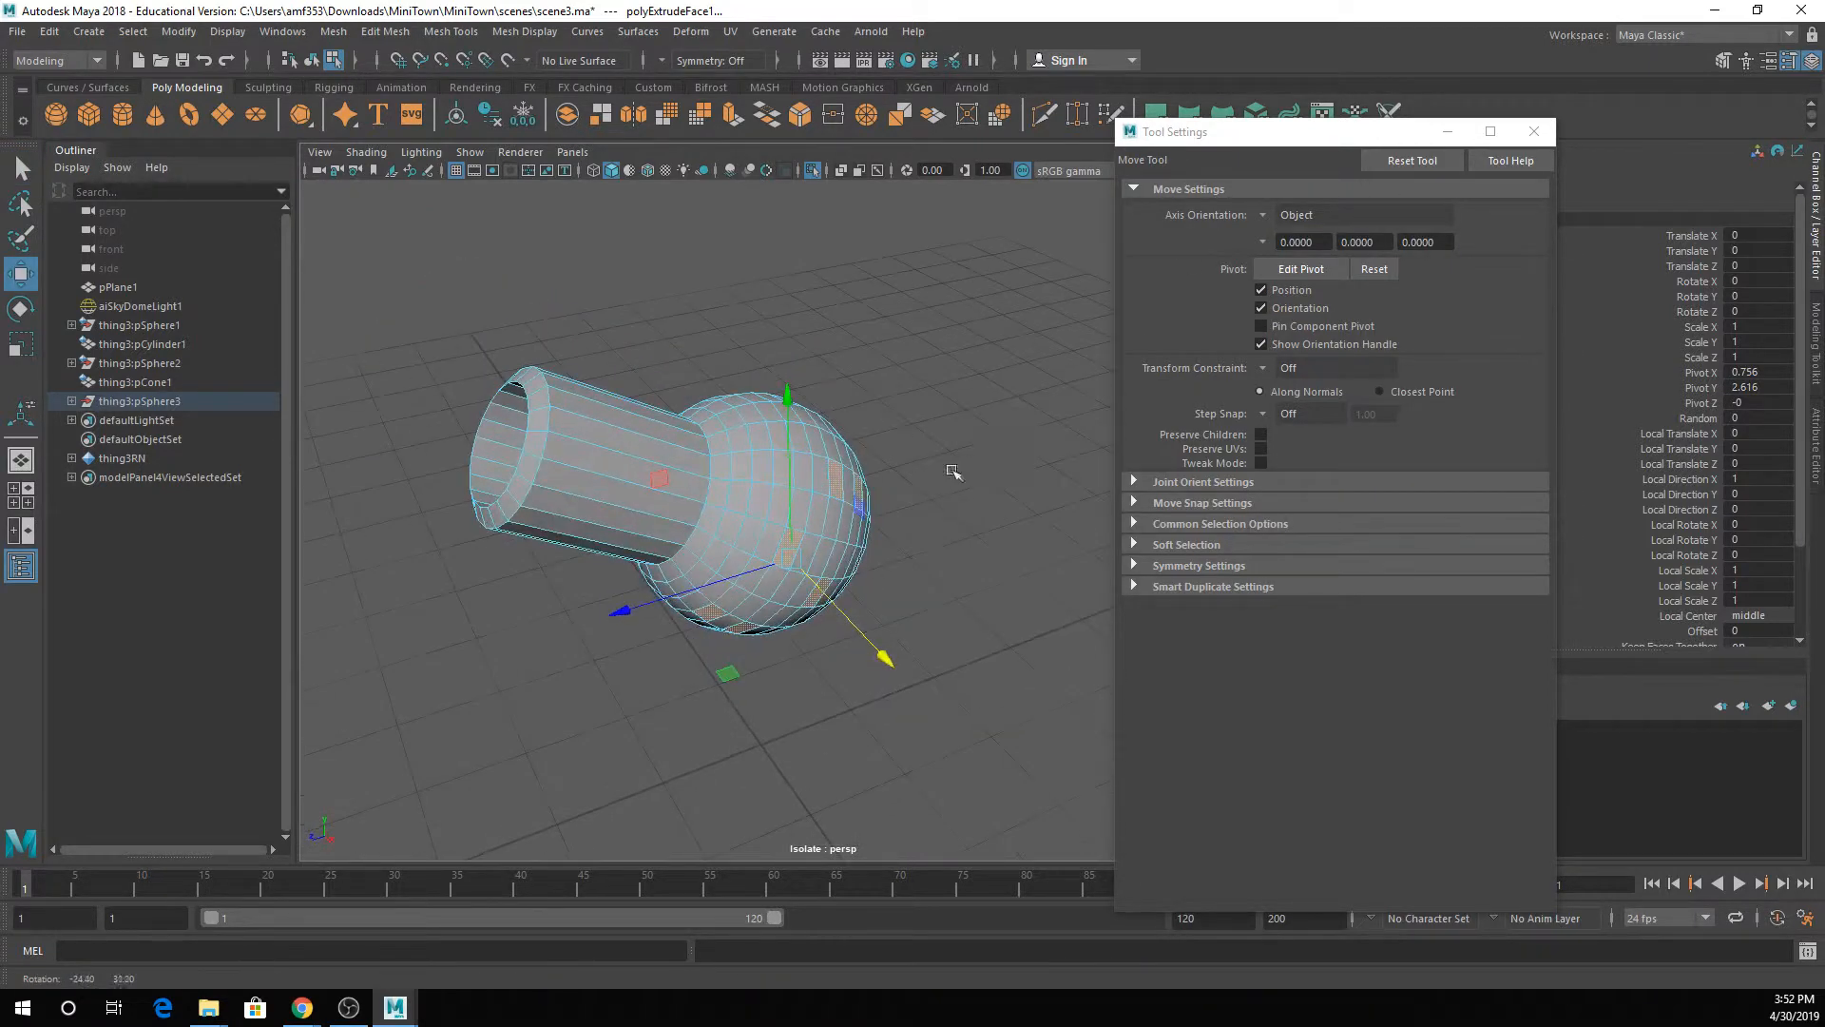
pyautogui.click(1265, 215)
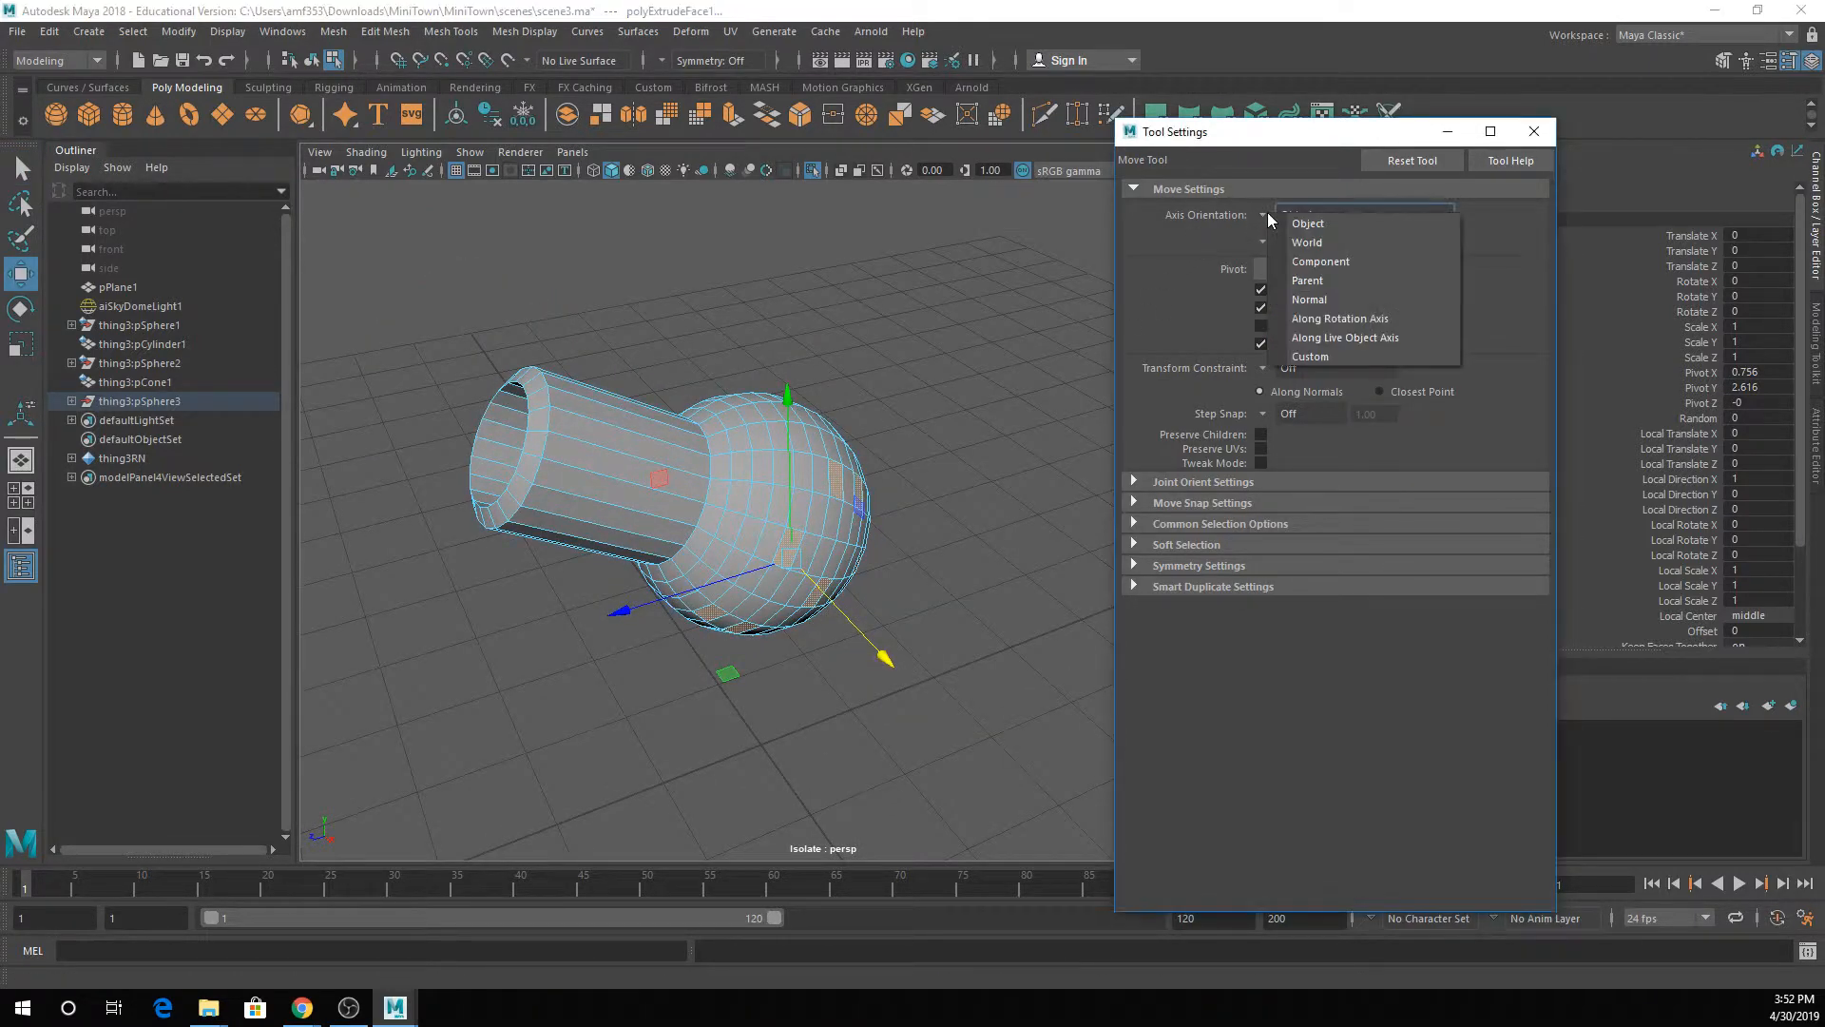
pyautogui.click(1321, 261)
pyautogui.keyDown('alt'); pyautogui.moveTo(913, 591); pyautogui.dragTo(836, 572); pyautogui.keyUp('alt')
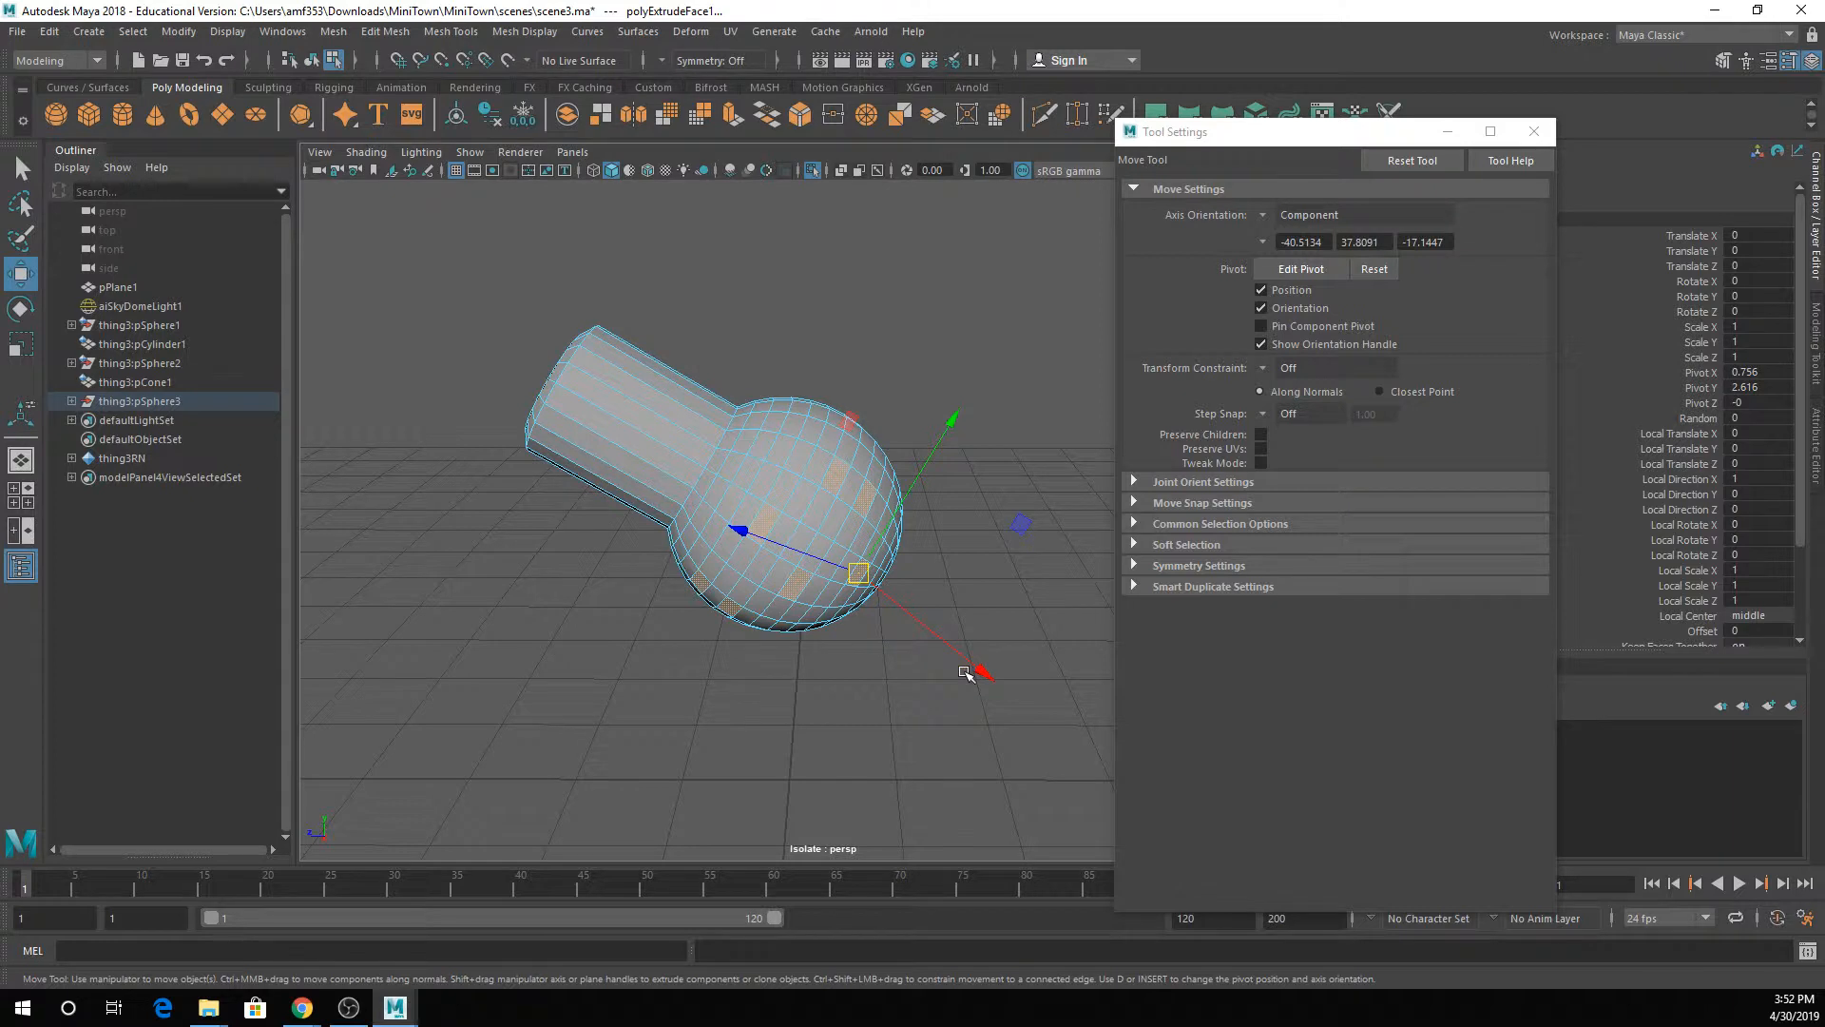
pyautogui.moveTo(965, 672); pyautogui.dragTo(1146, 880)
pyautogui.scroll(-3, 977, 688)
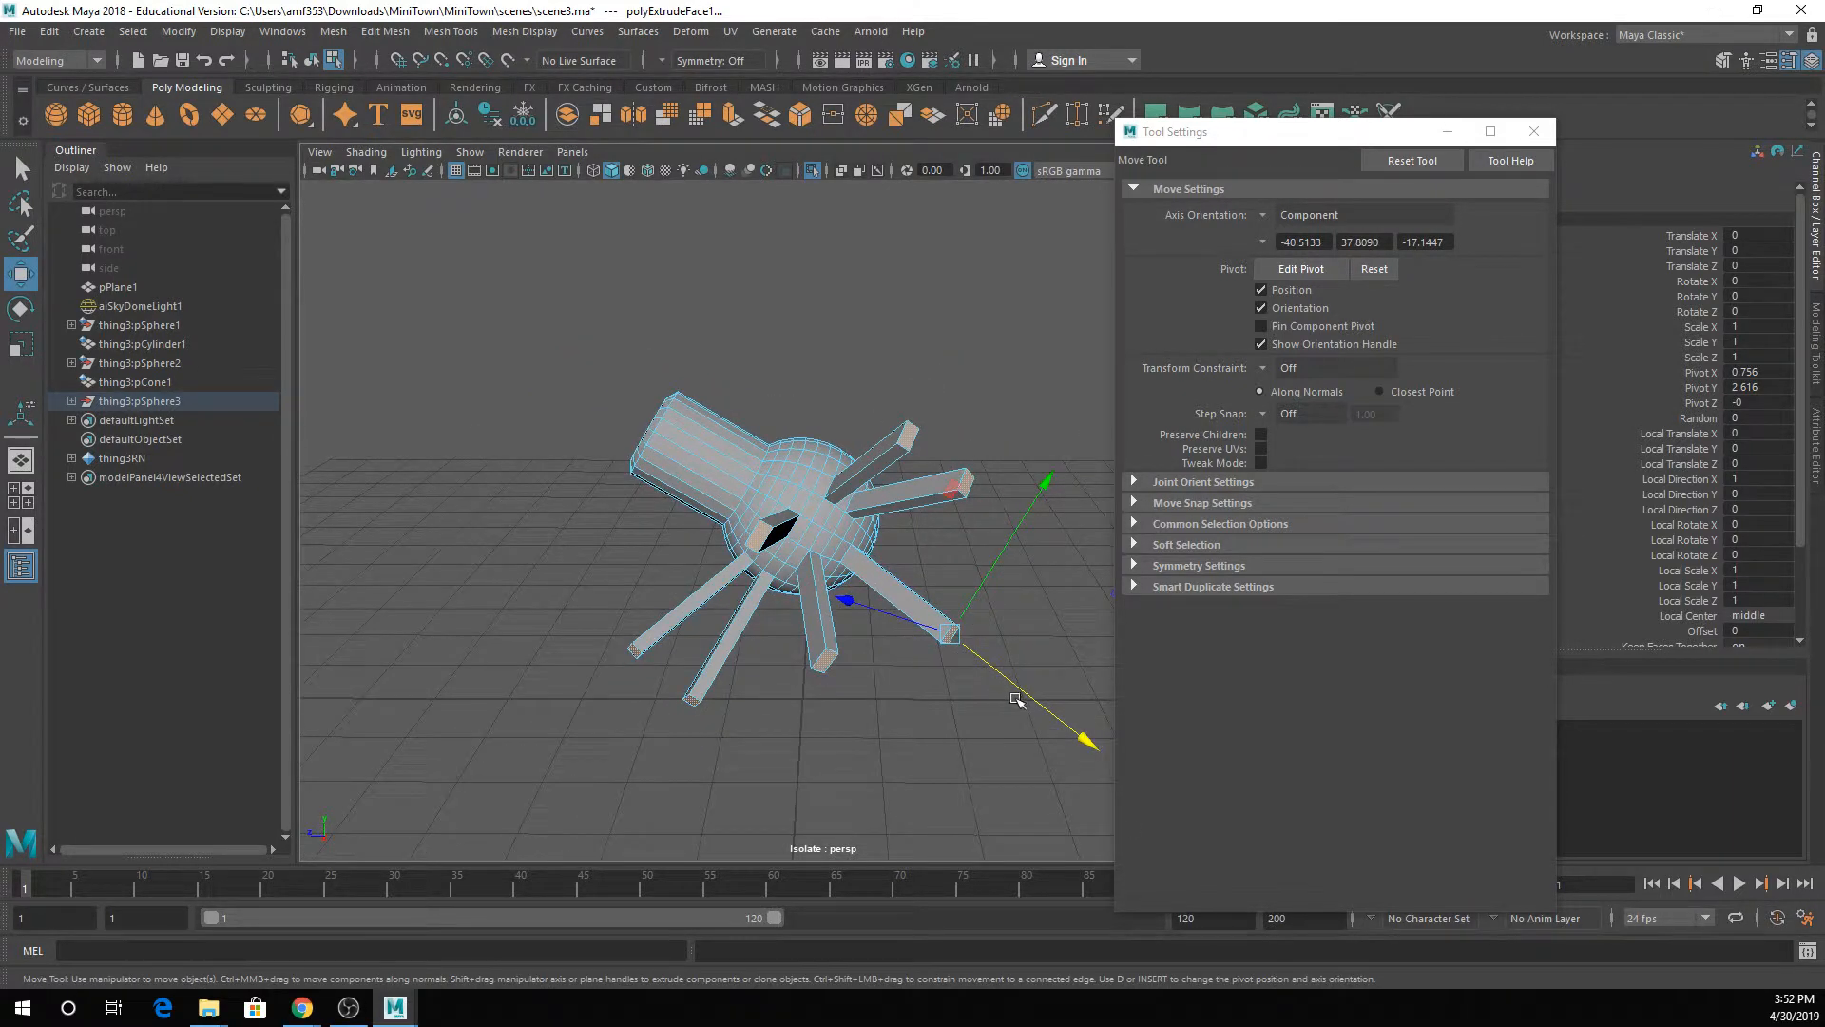
# - Pull two single faces on the unspiked side of the sphere outward along their Component axes to form spikes
pyautogui.keyDown('alt'); pyautogui.moveTo(953, 578); pyautogui.dragTo(848, 580); pyautogui.keyUp('alt')
pyautogui.click(872, 424)
pyautogui.keyDown('alt'); pyautogui.moveTo(931, 345); pyautogui.dragTo(1031, 432); pyautogui.keyUp('alt')
pyautogui.keyDown('alt'); pyautogui.moveTo(747, 434); pyautogui.dragTo(856, 395); pyautogui.keyUp('alt')
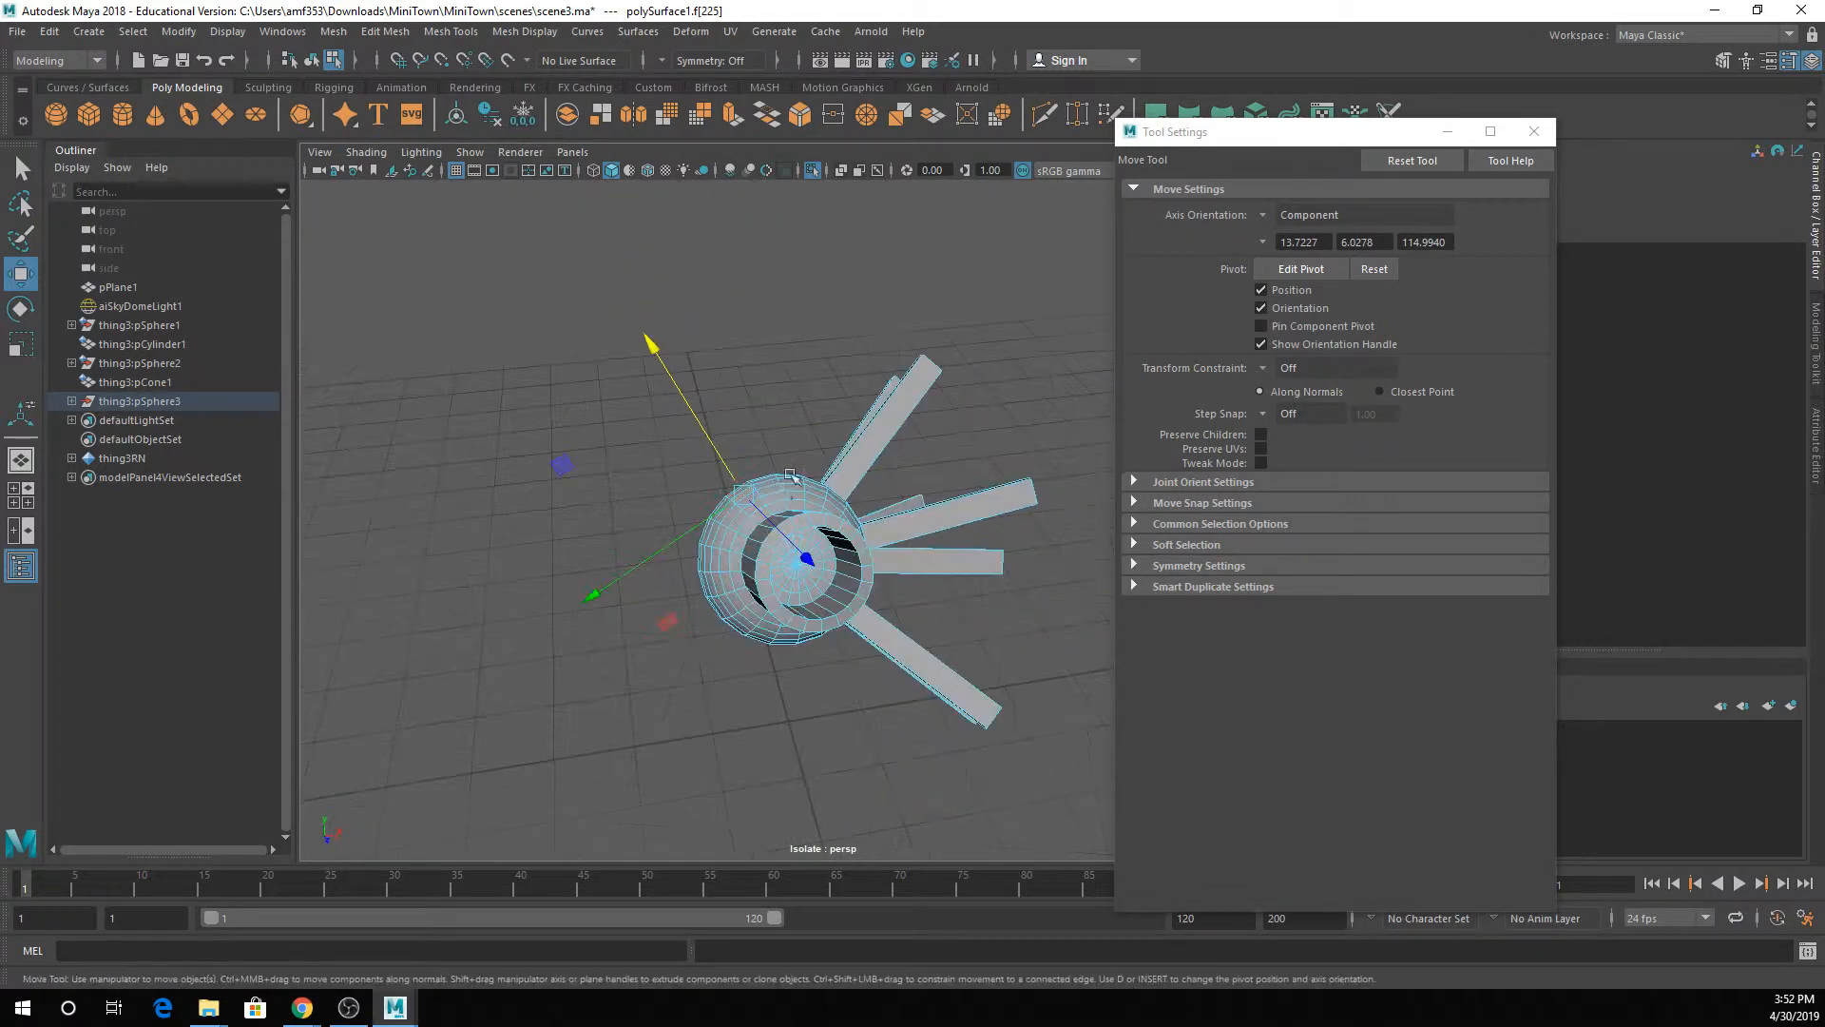
pyautogui.keyDown('alt'); pyautogui.moveTo(790, 474); pyautogui.dragTo(731, 461); pyautogui.keyUp('alt')
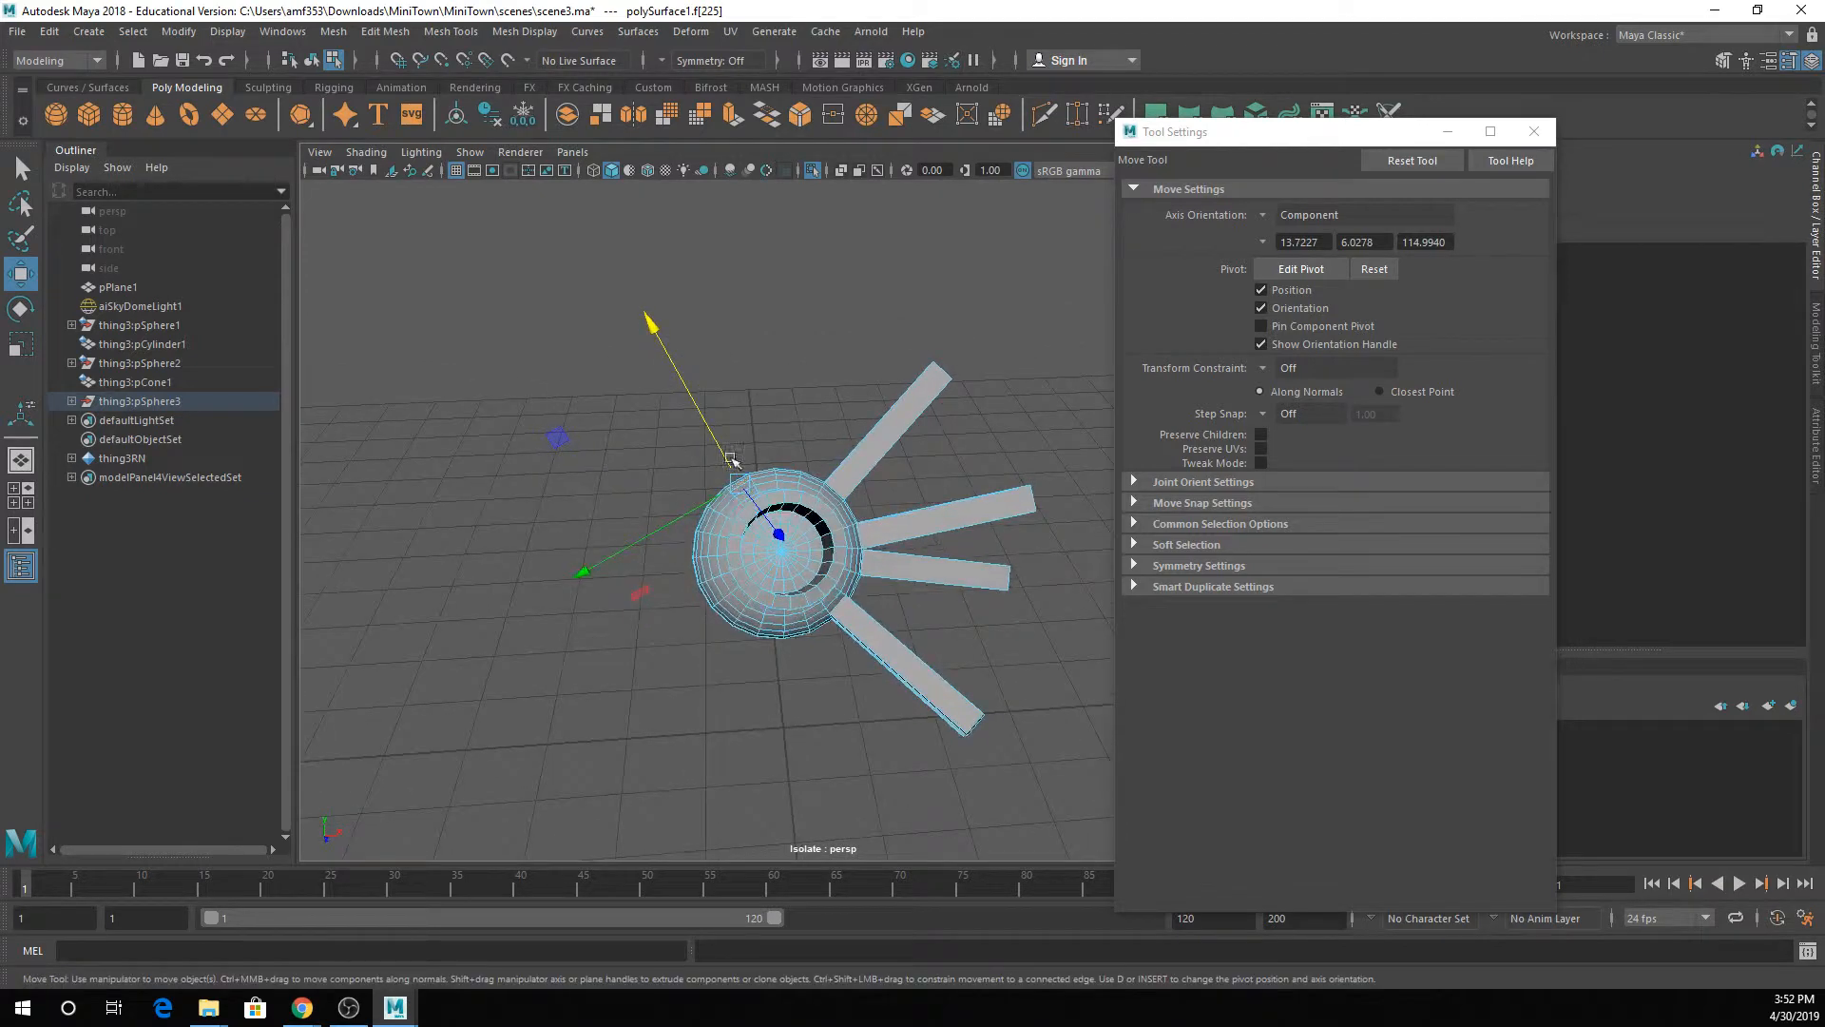
pyautogui.click(789, 473)
pyautogui.moveTo(799, 414); pyautogui.dragTo(796, 350)
pyautogui.click(709, 521)
pyautogui.moveTo(686, 514); pyautogui.dragTo(822, 591)
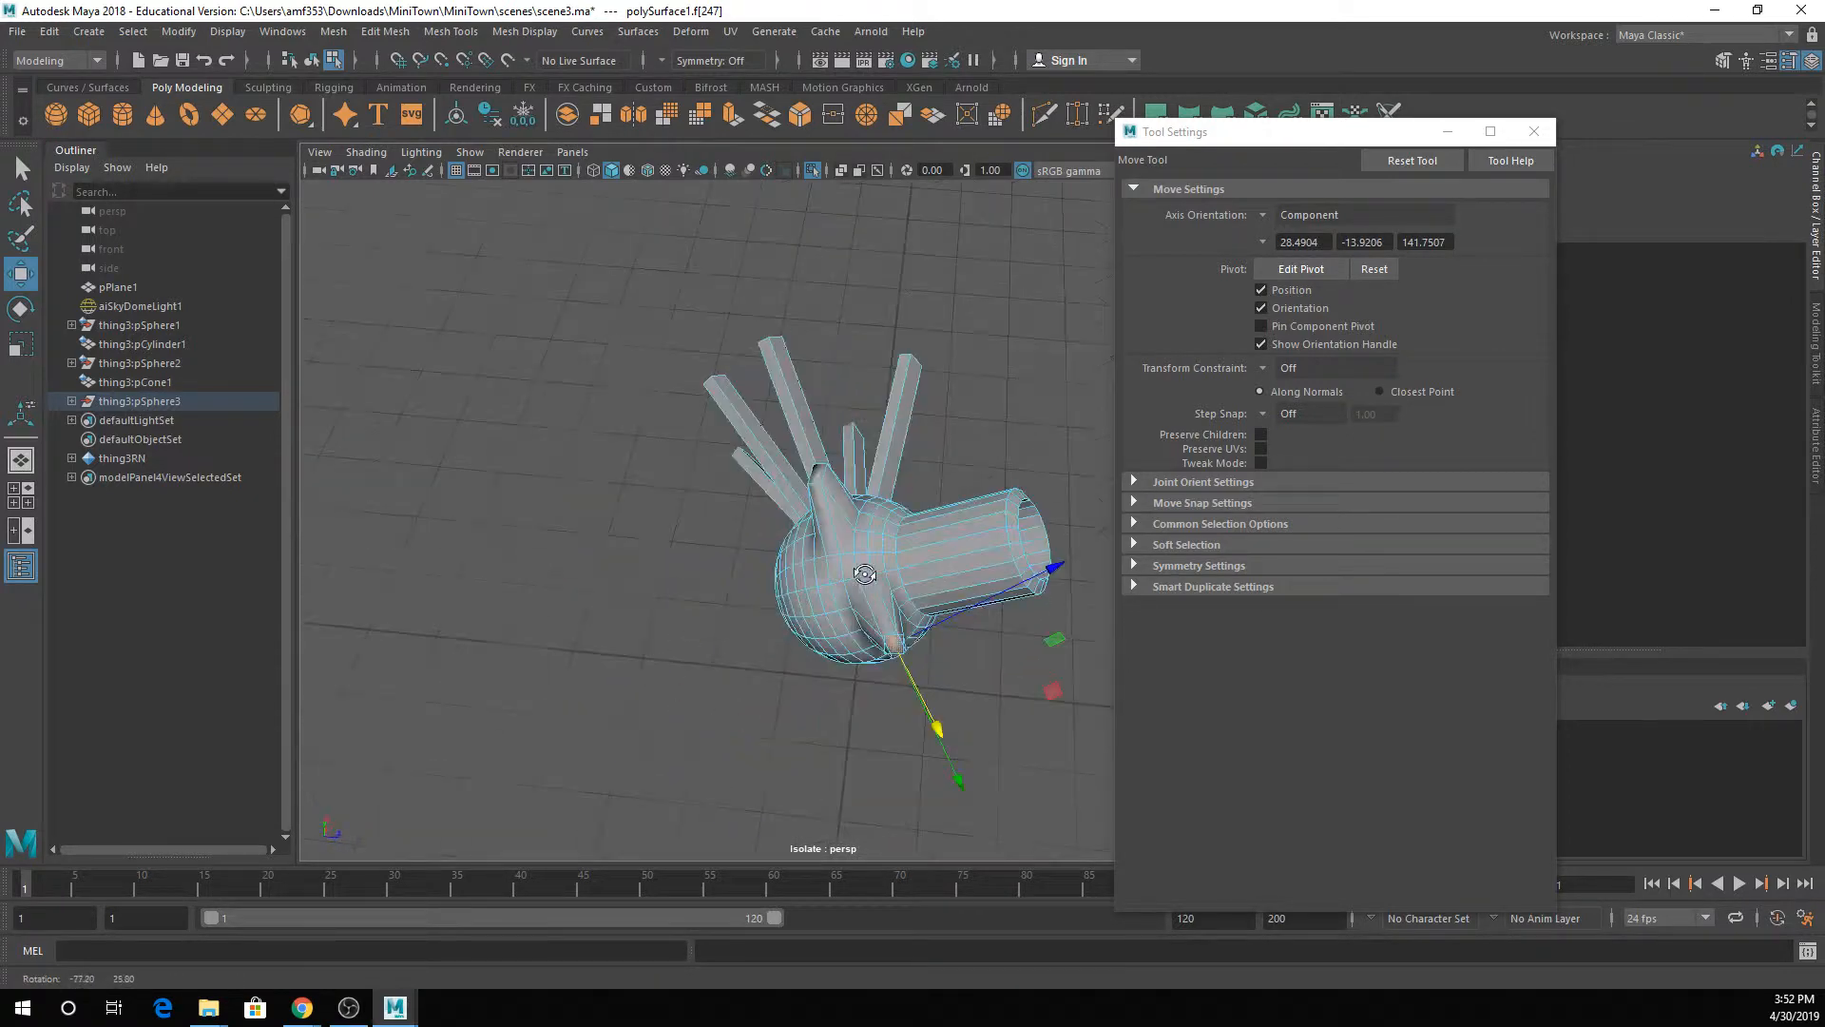
pyautogui.keyDown('alt'); pyautogui.moveTo(881, 472); pyautogui.dragTo(798, 442); pyautogui.keyUp('alt')
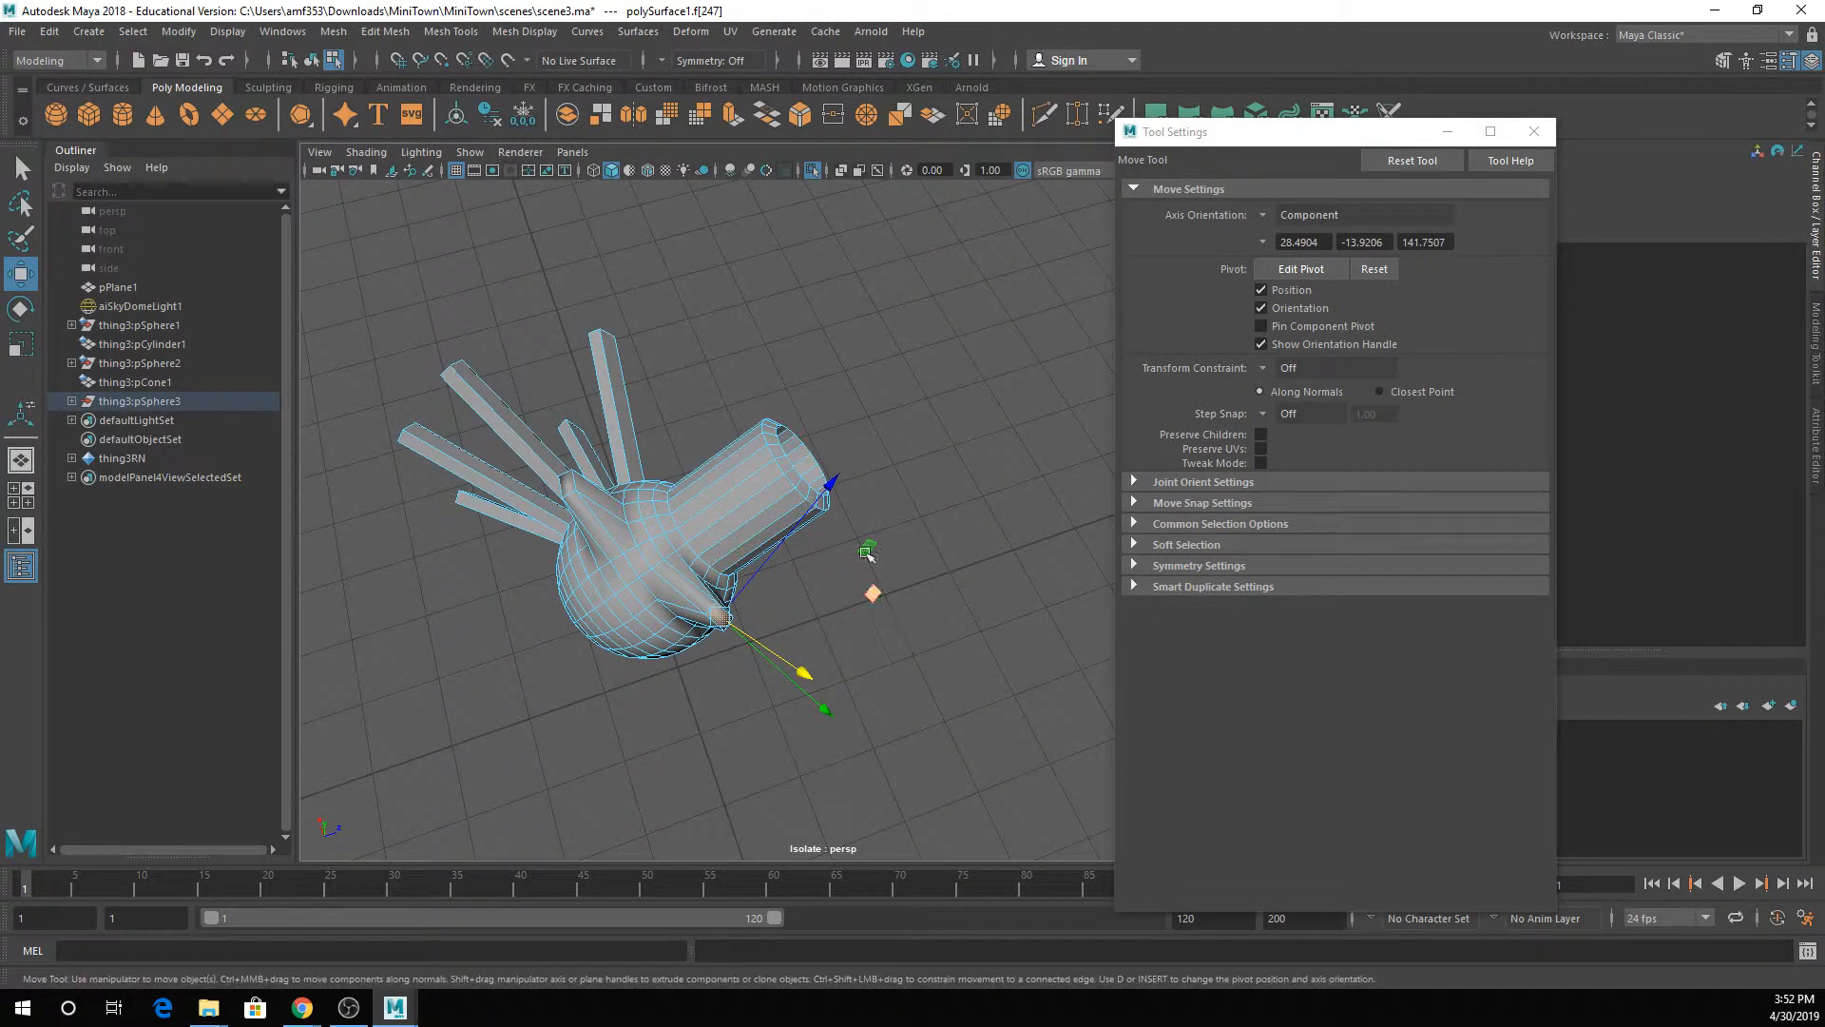
pyautogui.keyDown('alt'); pyautogui.moveTo(684, 608); pyautogui.dragTo(509, 592); pyautogui.keyUp('alt')
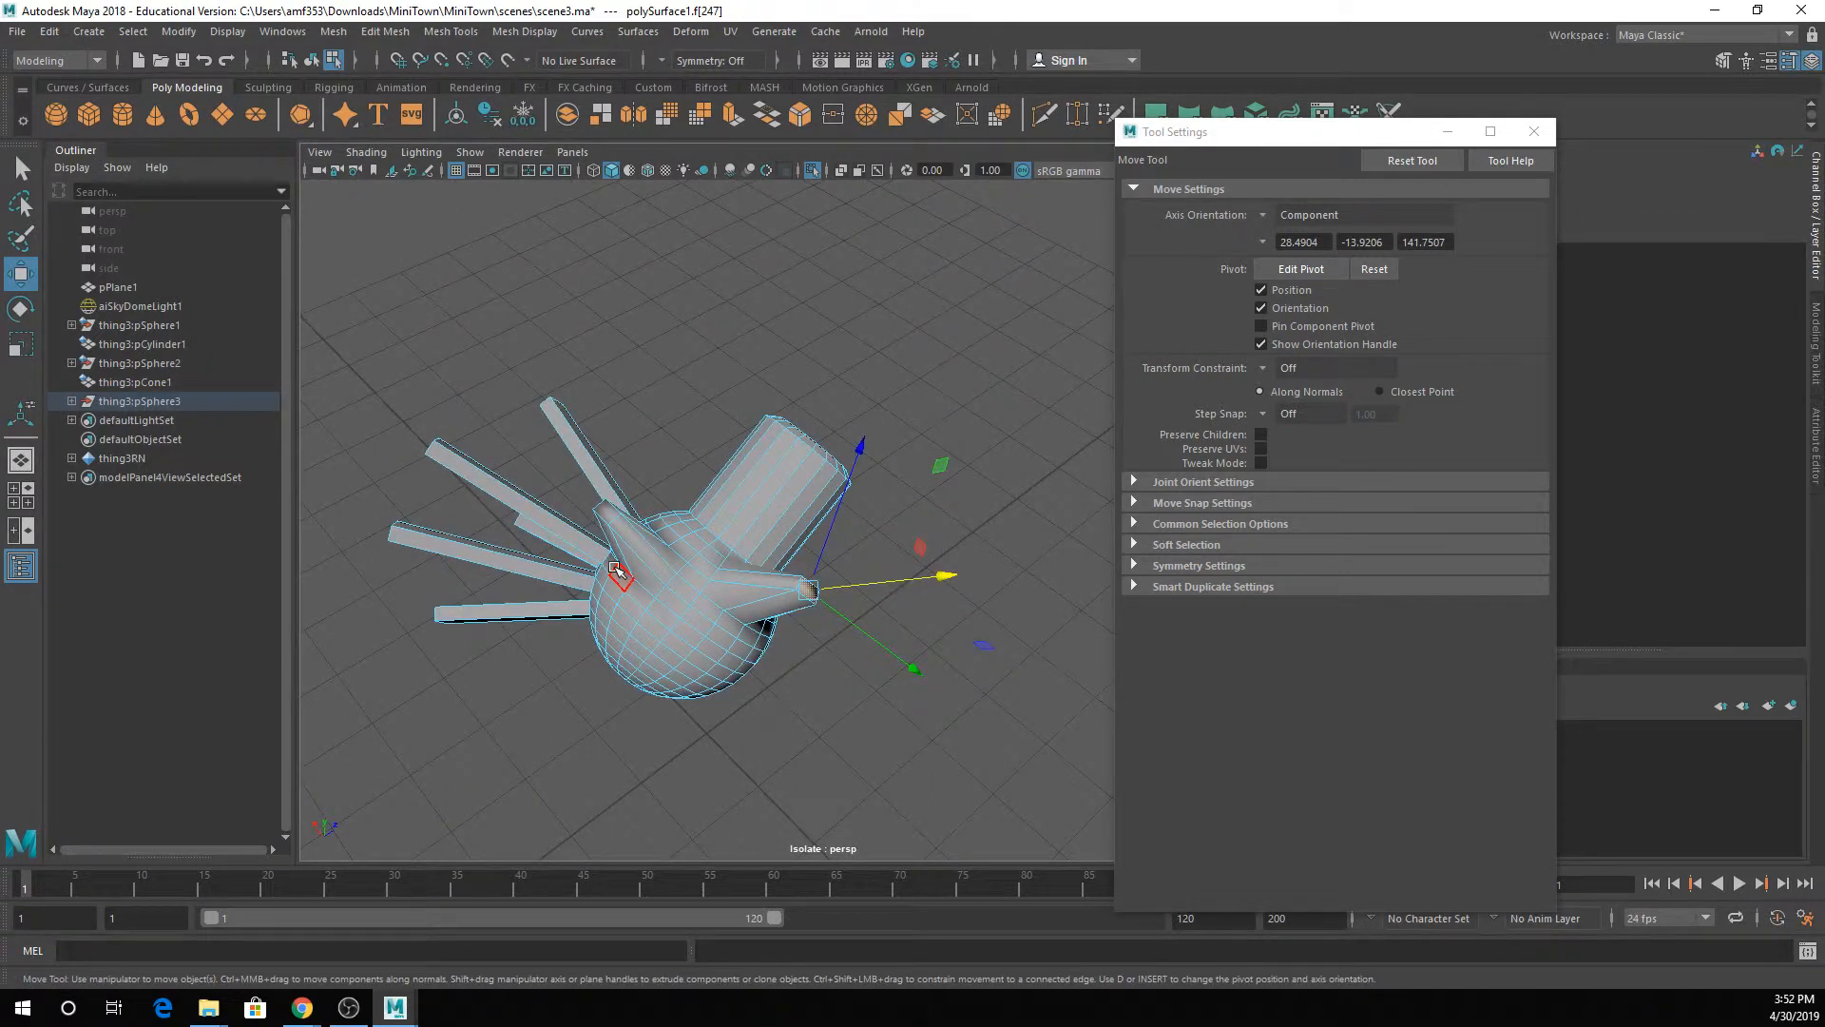
# - Return the spiked part to object mode, show the whole scene again and close the Tool Settings window
pyautogui.moveTo(818, 455); pyautogui.dragTo(872, 401, button='right')
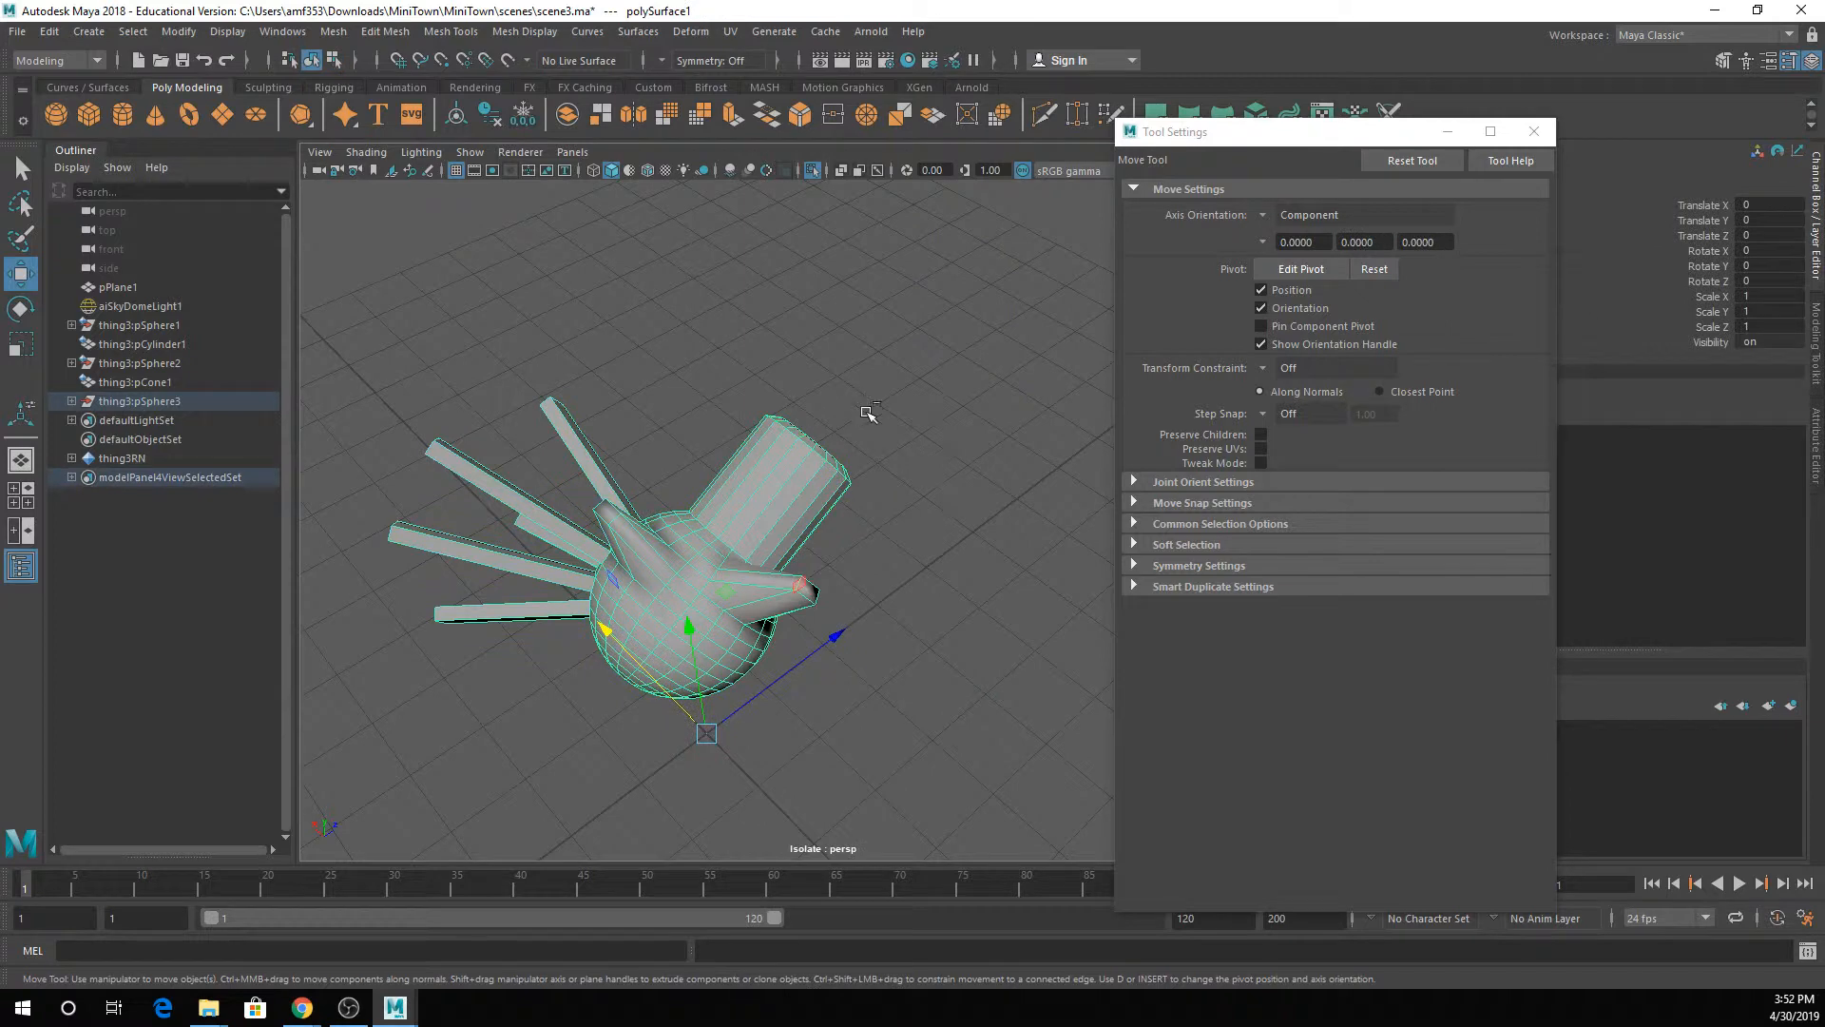
pyautogui.hotkey('ctrl', '1')
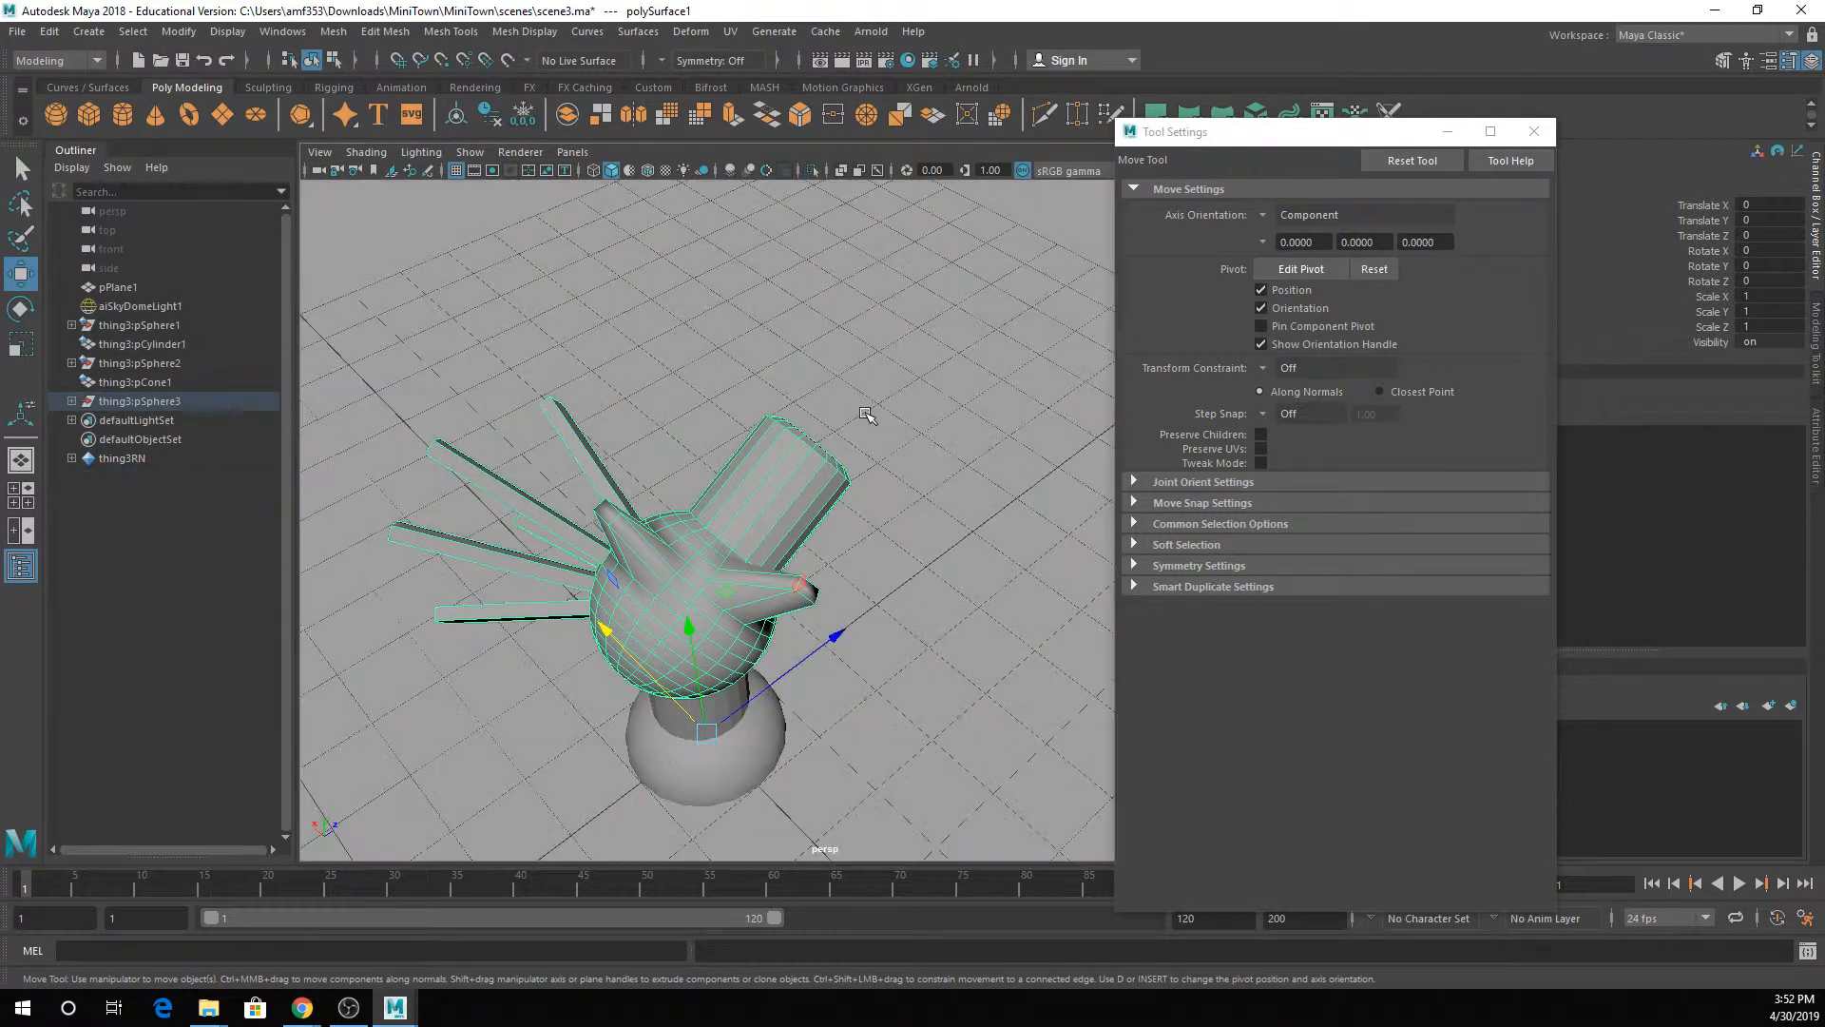
pyautogui.click(1534, 132)
pyautogui.keyDown('alt'); pyautogui.moveTo(763, 480); pyautogui.dragTo(670, 380); pyautogui.keyUp('alt')
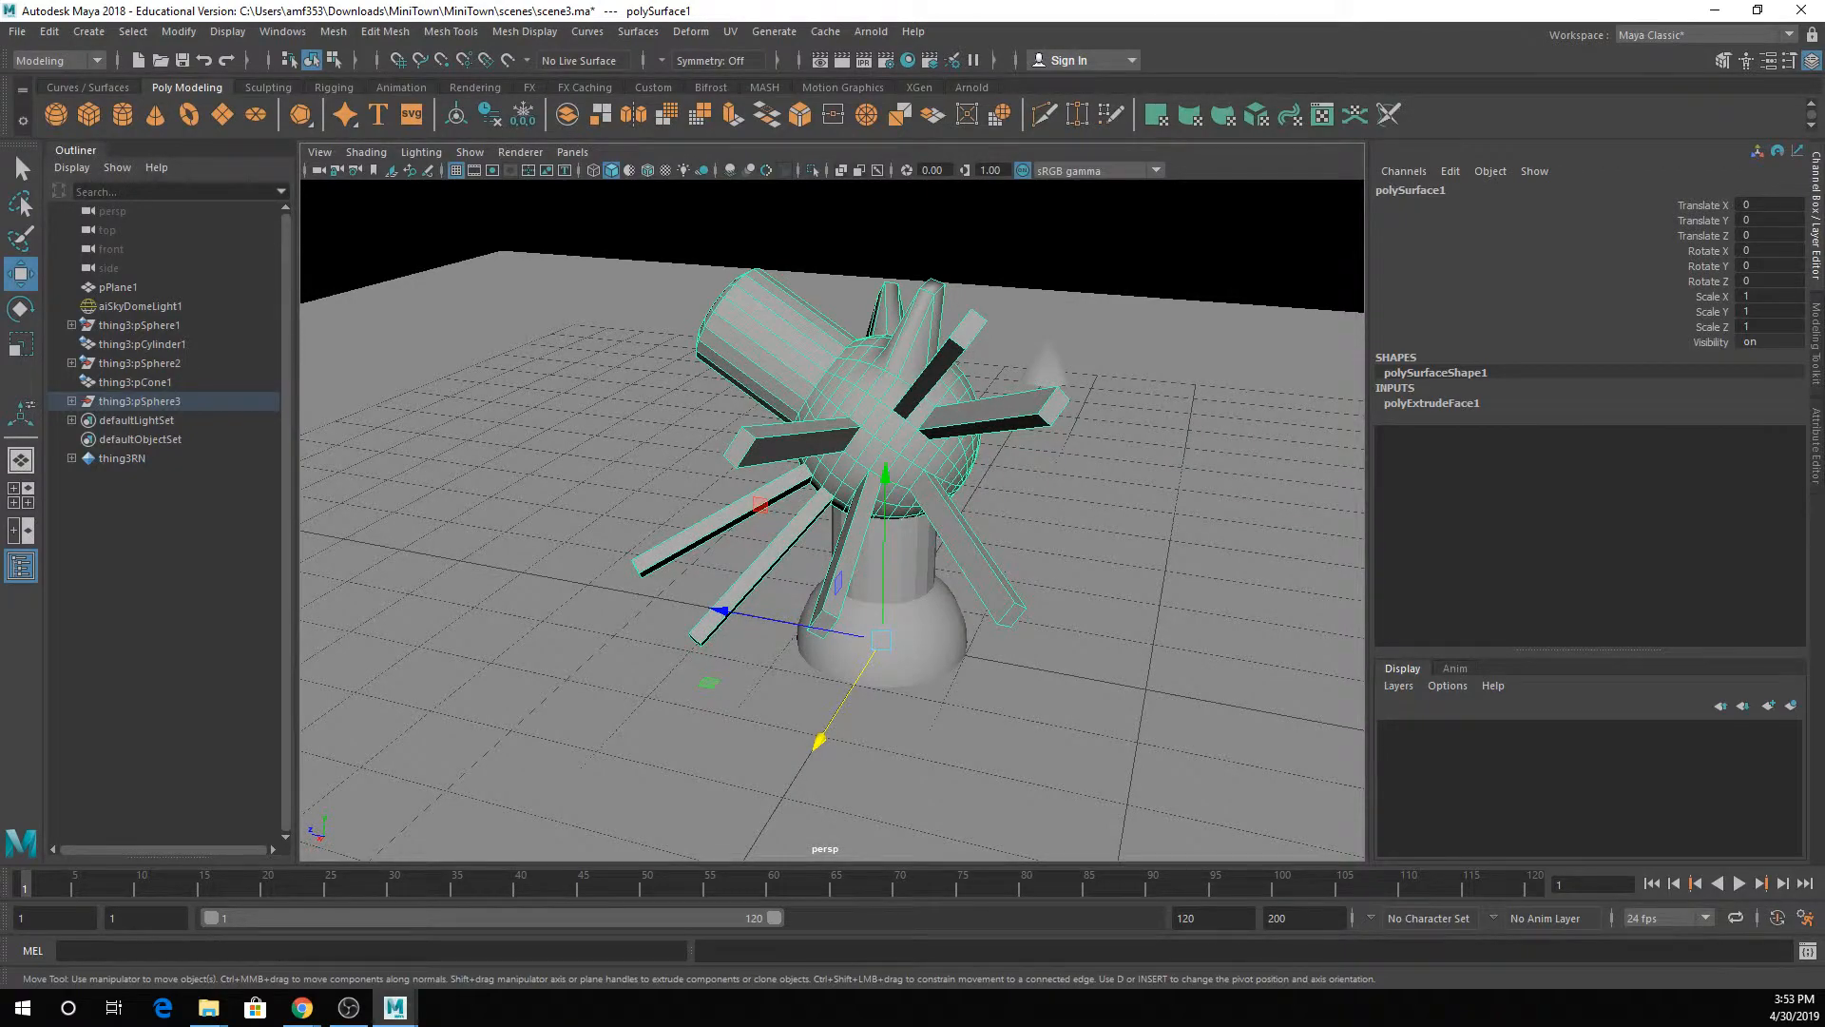